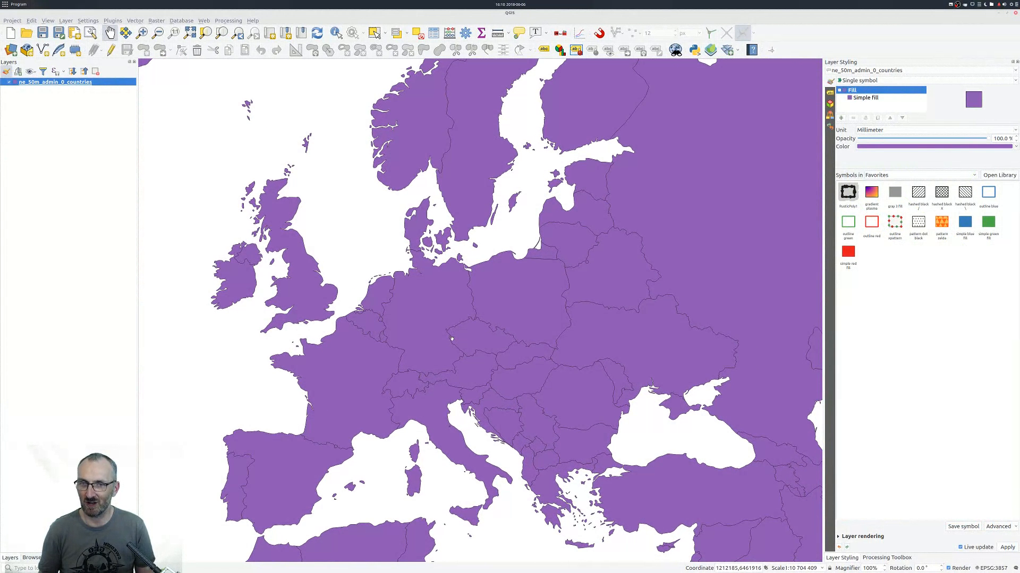
Change the countries layer's simple fill to a Geometry generator that draws a negative buffer() of $geometry.
left_click_drag(474, 335, 487, 337)
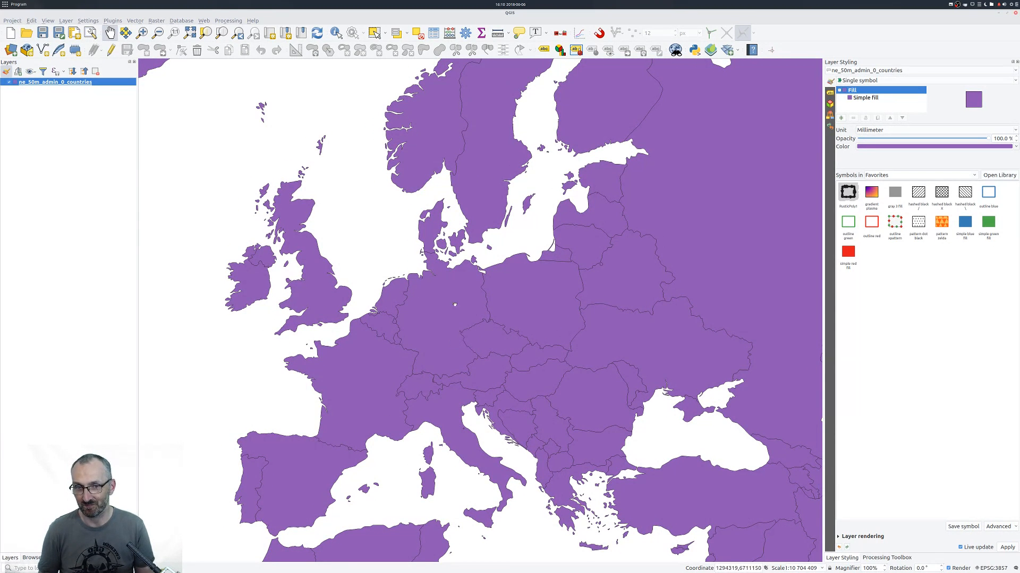
left_click_drag(492, 314, 480, 317)
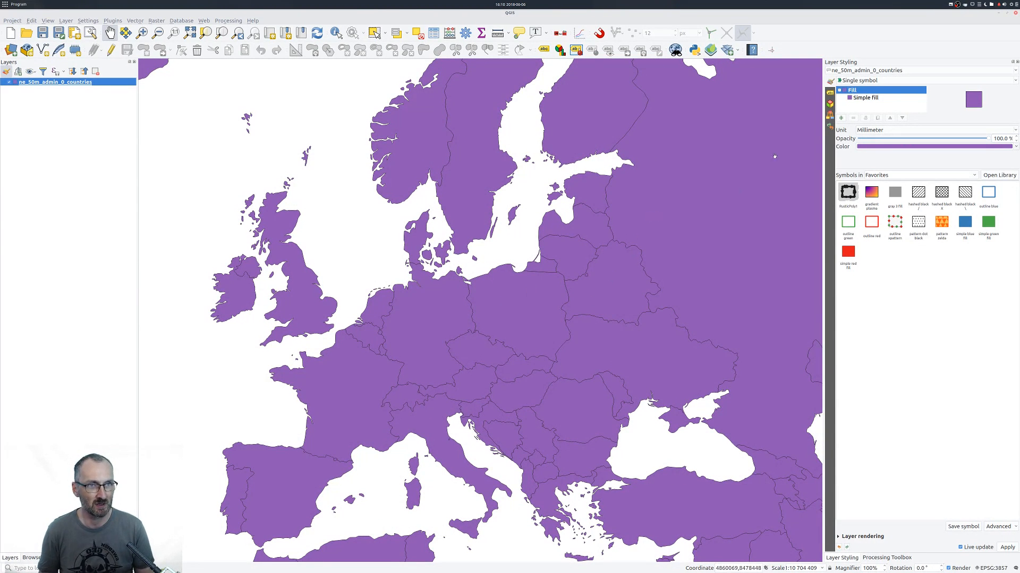
mouse_move(609, 289)
left_mouse_down()
mouse_move(619, 286)
mouse_move(613, 296)
left_mouse_up()
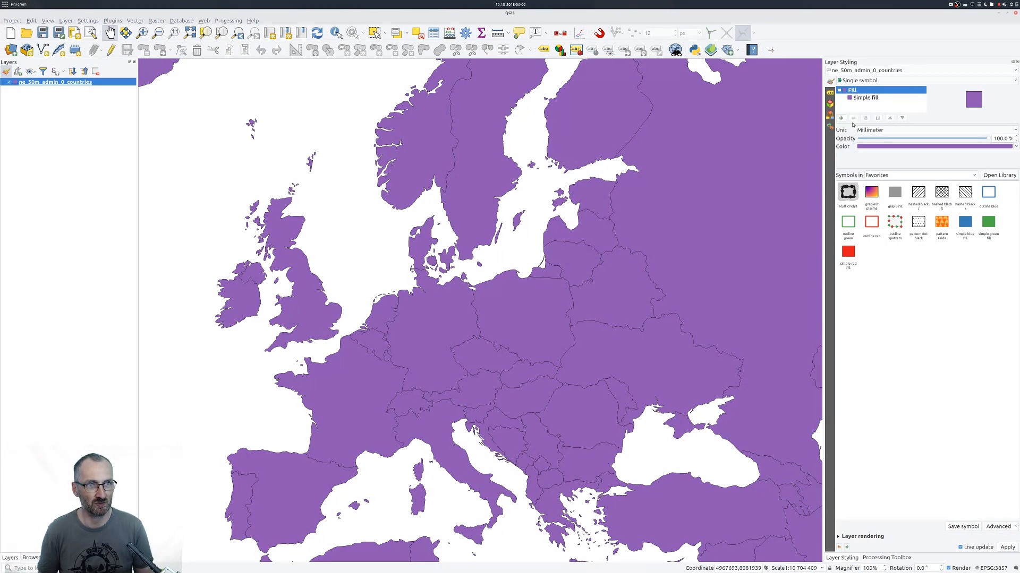
left_click(858, 98)
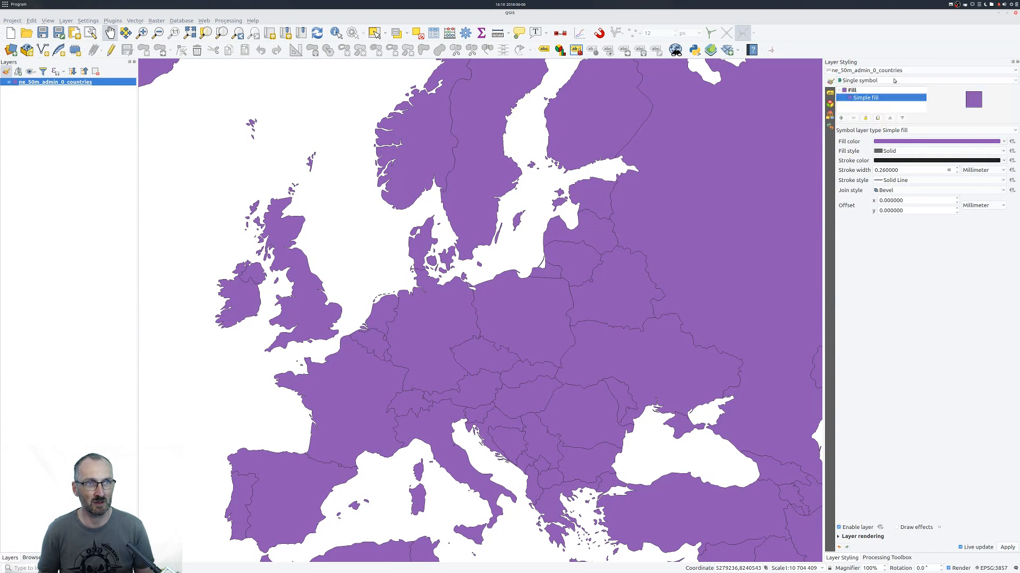
left_click(907, 132)
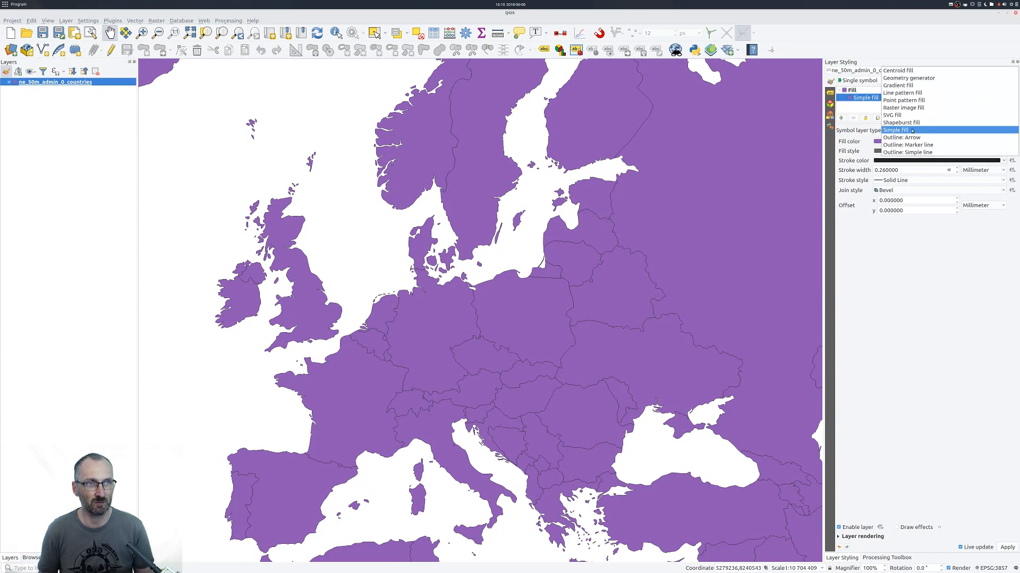
left_click(909, 79)
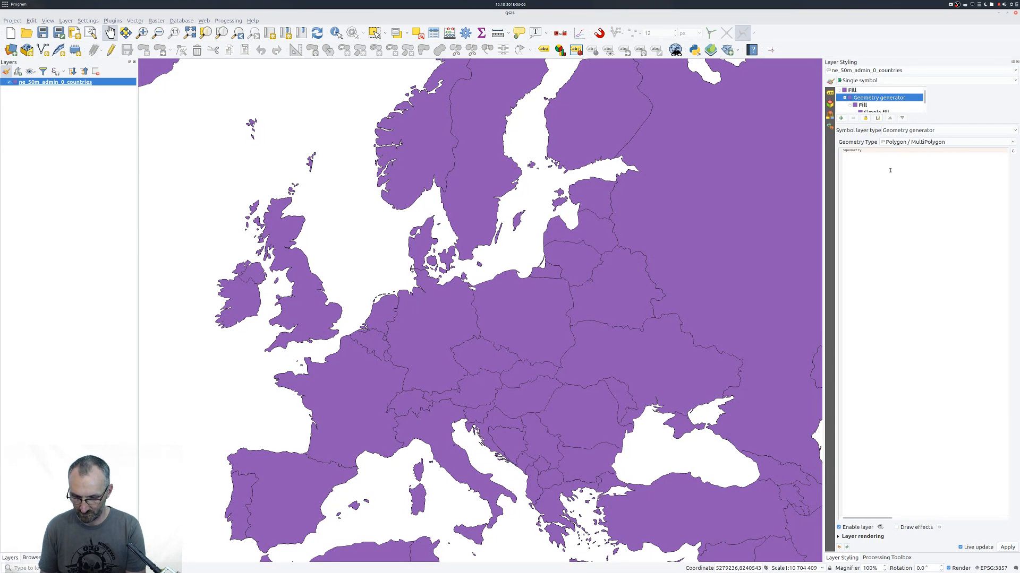
type("buffer(")
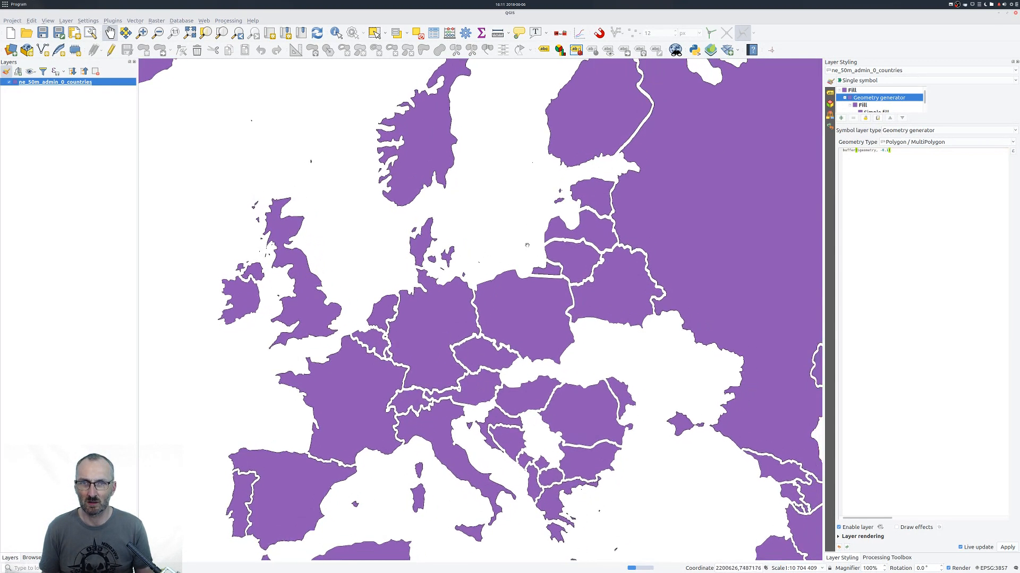
Examine how the buffered countries redraw across Europe, disabling and re-enabling the Geometry generator symbol layer.
left_click_drag(516, 175, 517, 277)
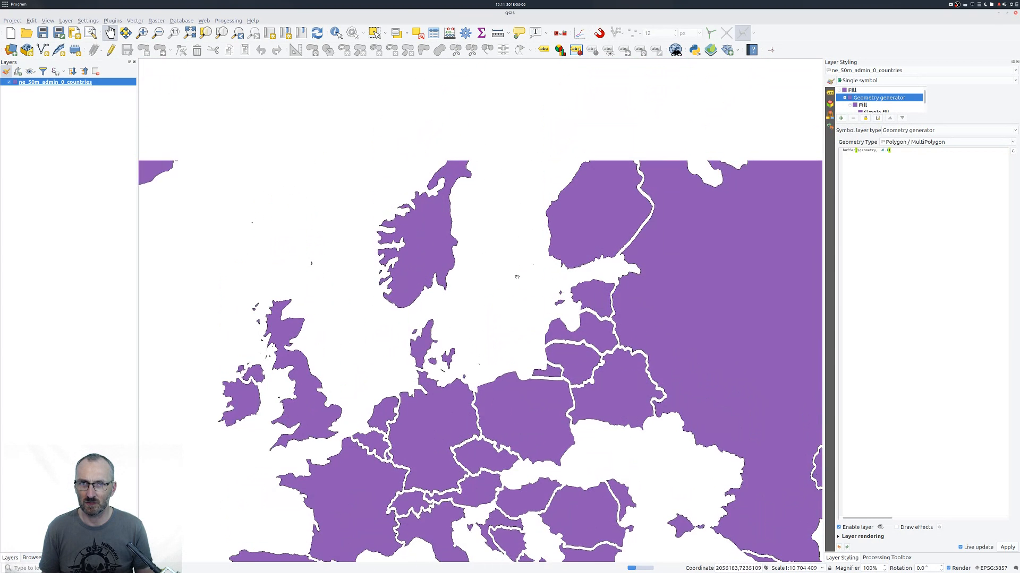
left_click_drag(527, 240, 568, 182)
left_click_drag(561, 373, 513, 320)
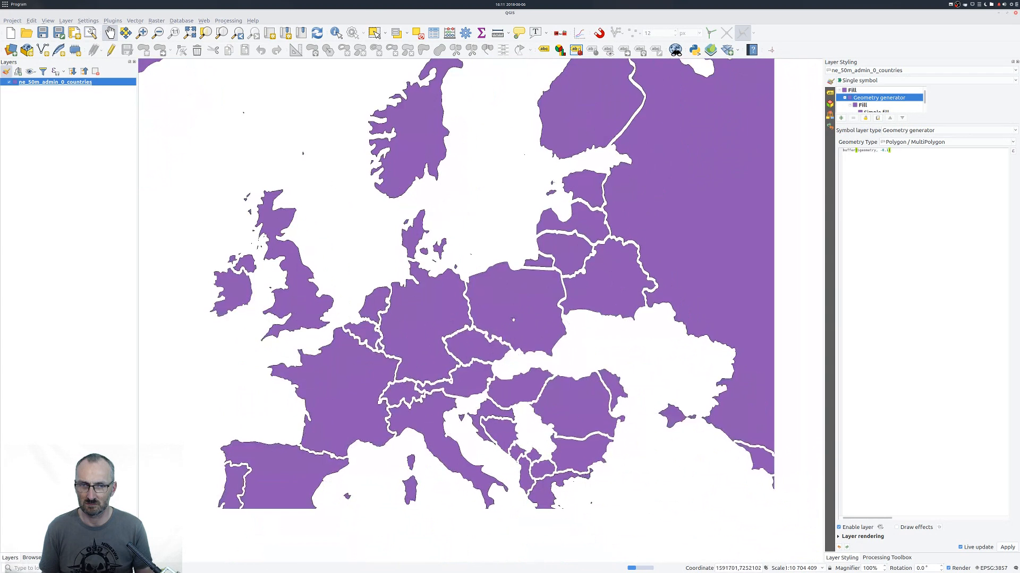
left_click_drag(497, 385, 506, 384)
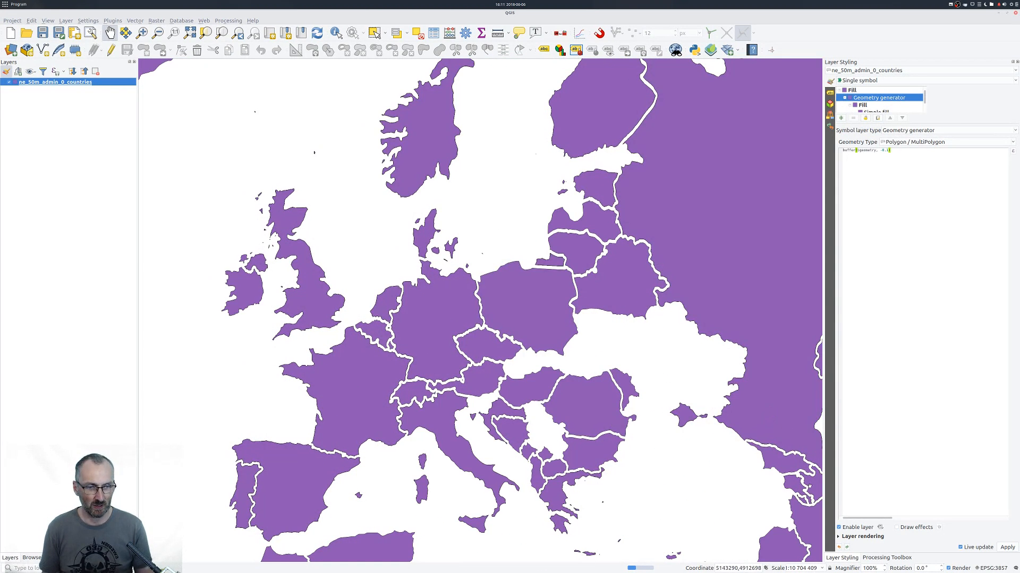
left_click(839, 528)
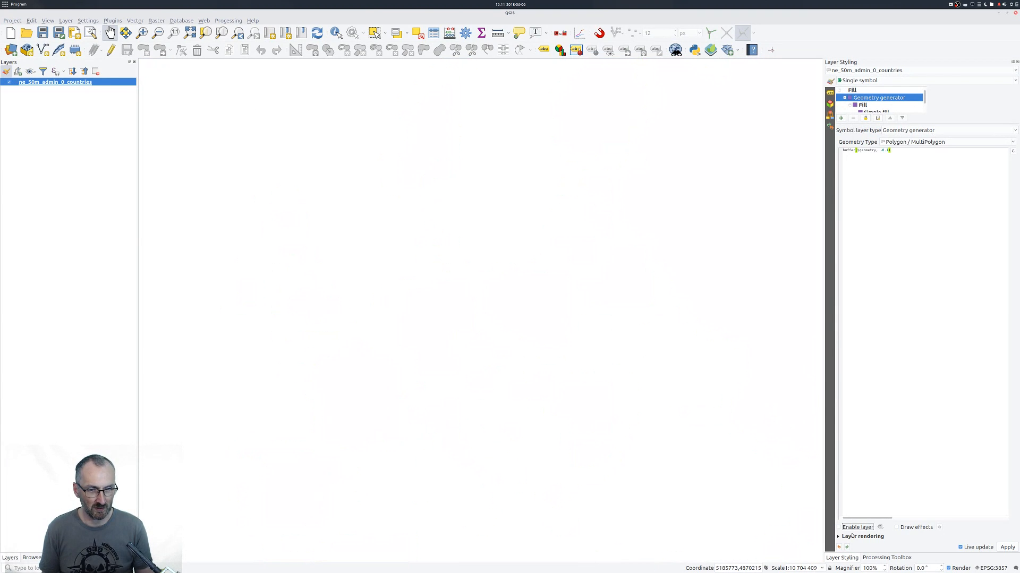
left_click(838, 528)
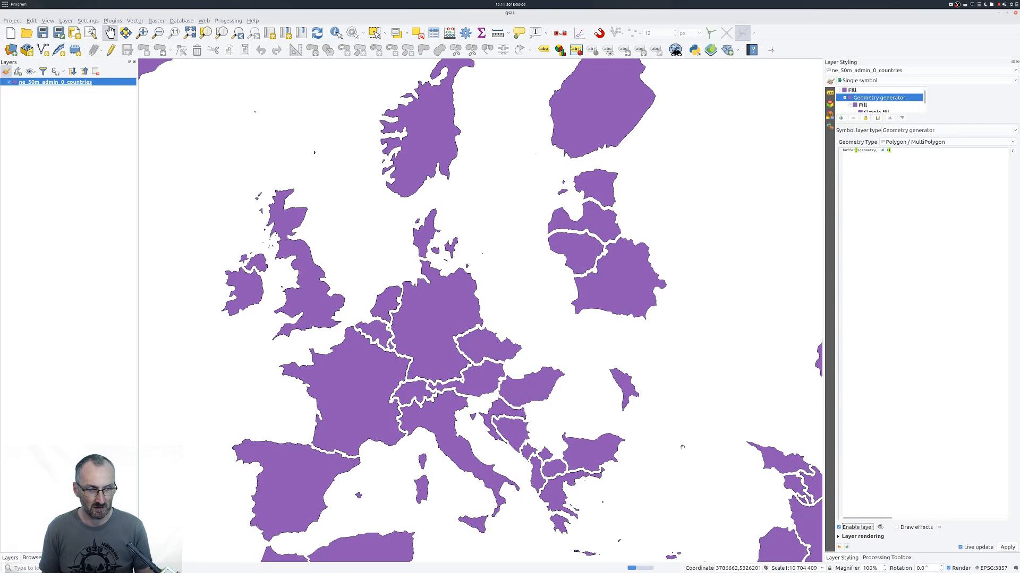
left_click_drag(590, 331, 557, 368)
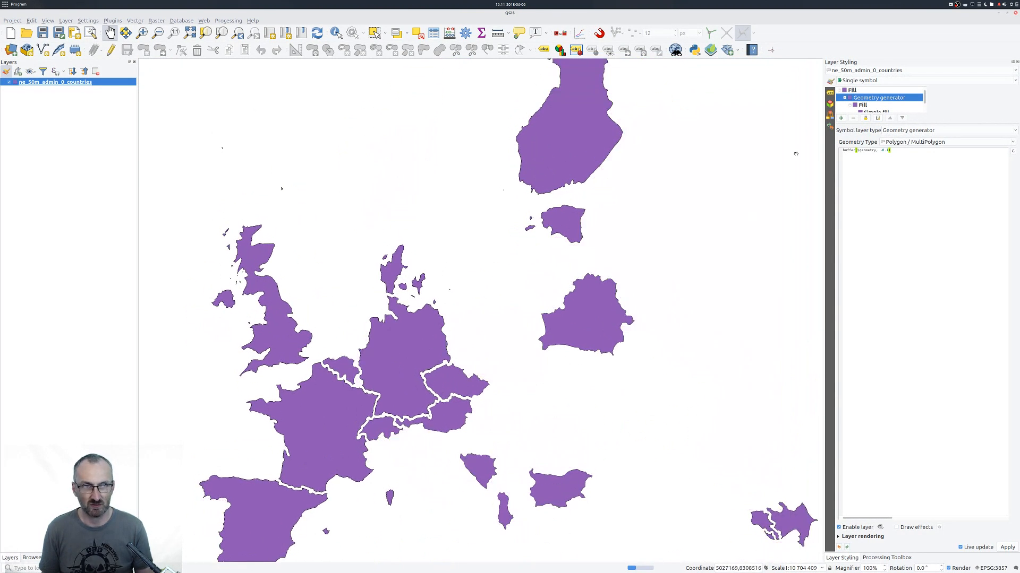
Add another symbol layer to the countries fill and change its symbol layer type to an outline type.
left_click(841, 118)
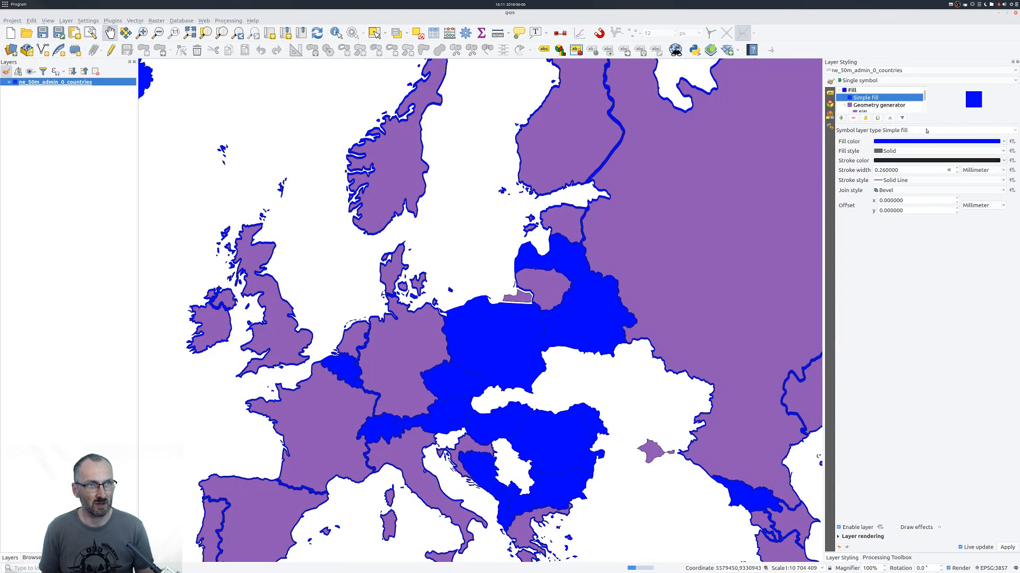
left_click(924, 133)
left_click(914, 144)
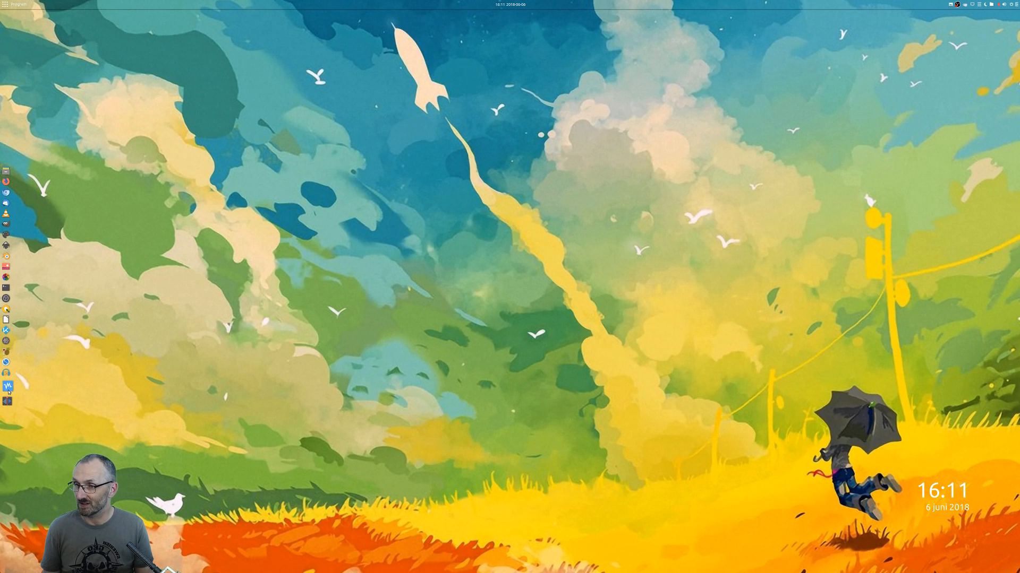
Start QGIS from the desktop and close its Advanced Digitizing panel.
left_click(9, 314)
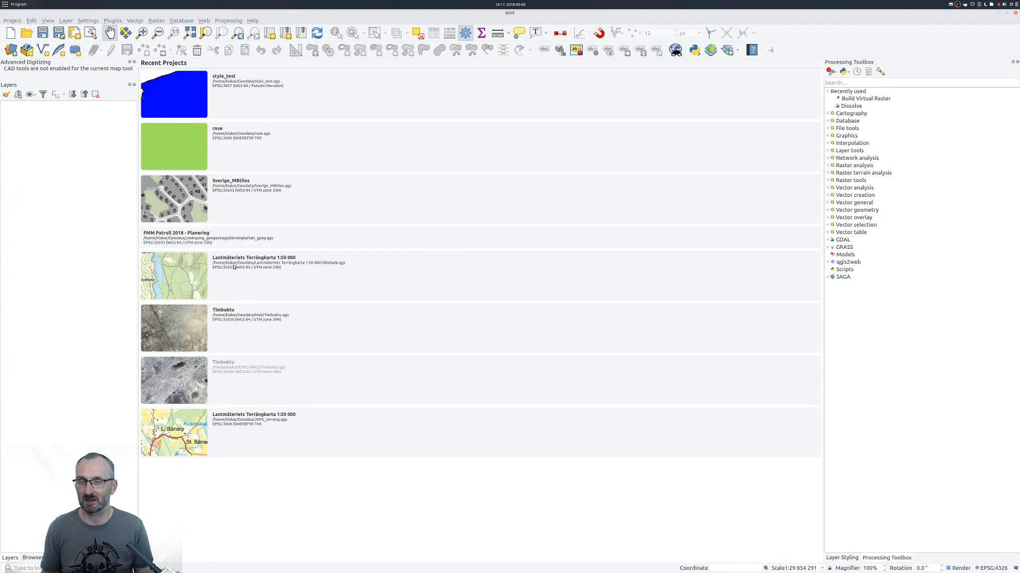
left_click(135, 63)
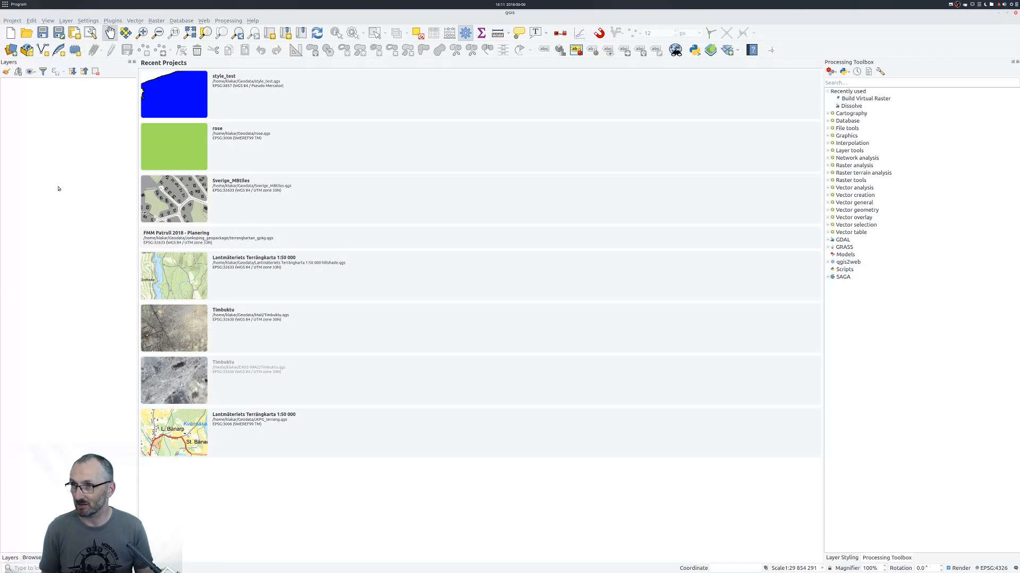
Create a temporary scratch layer with Polygon / CurvePolygon geometry in EPSG:4326 - WGS 84.
left_click(75, 50)
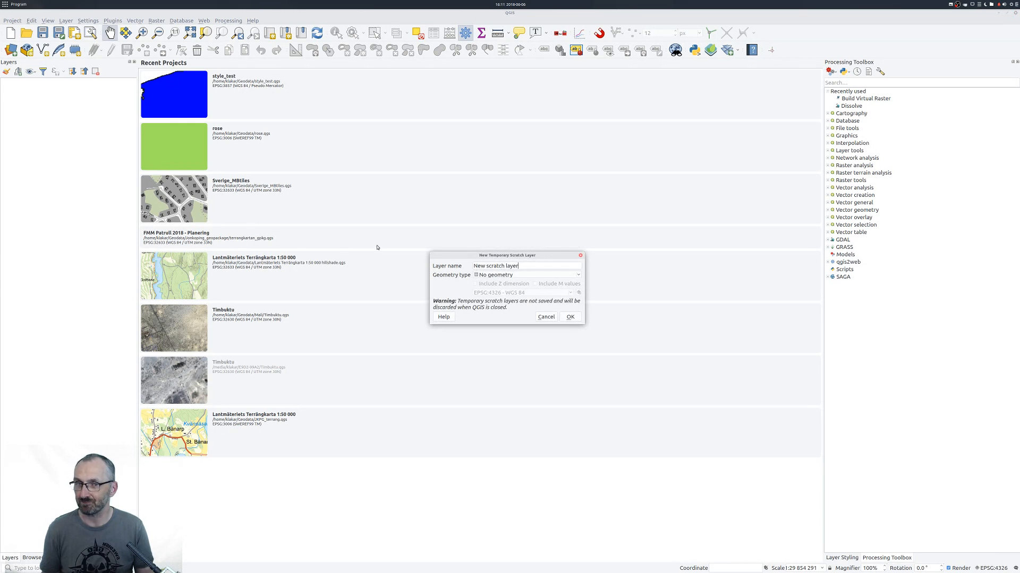
left_click(521, 273)
left_click(518, 298)
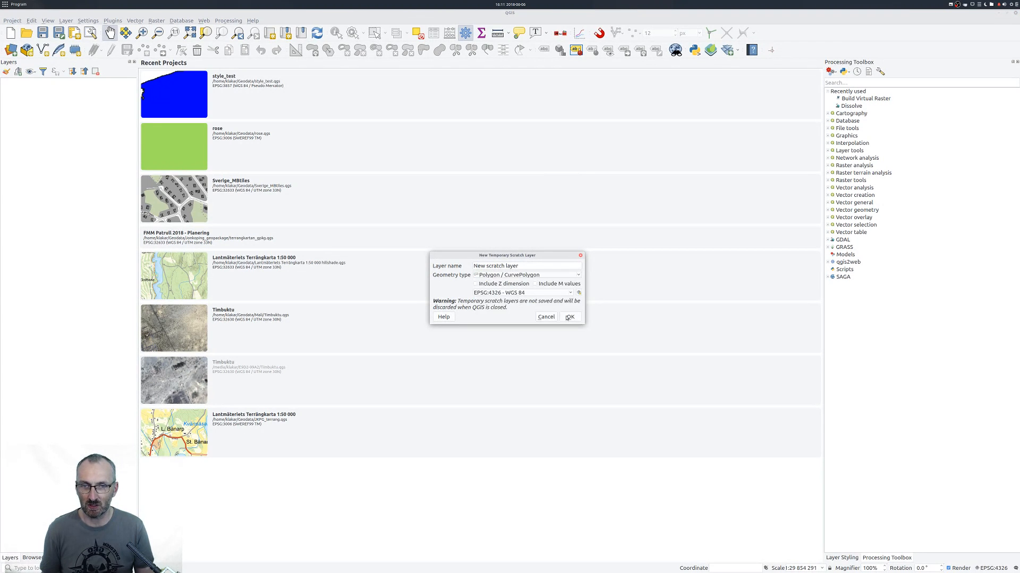
left_click(571, 317)
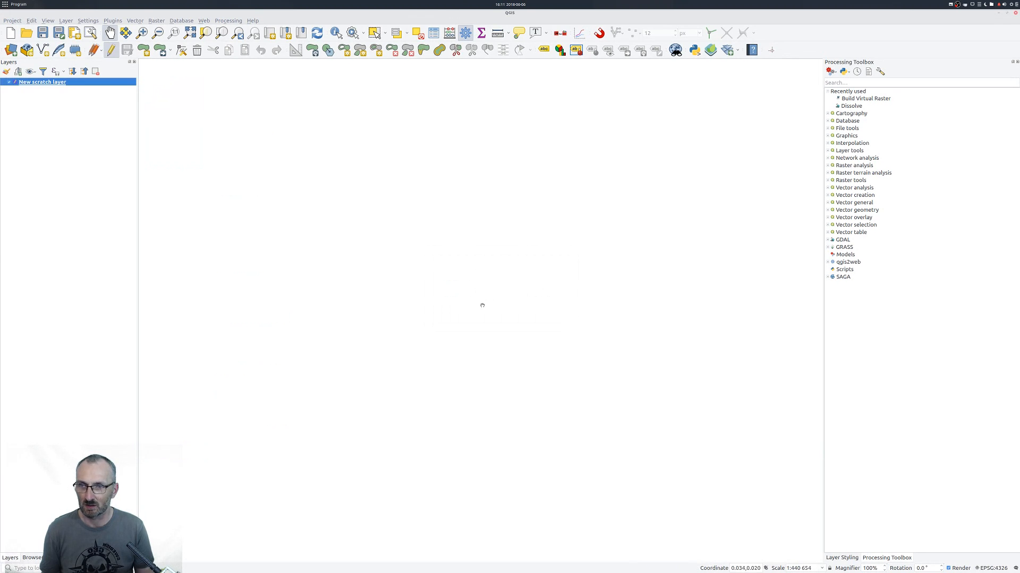
Add the LM Topographic CC-0 background map and zoom the map to its extent.
left_click(560, 33)
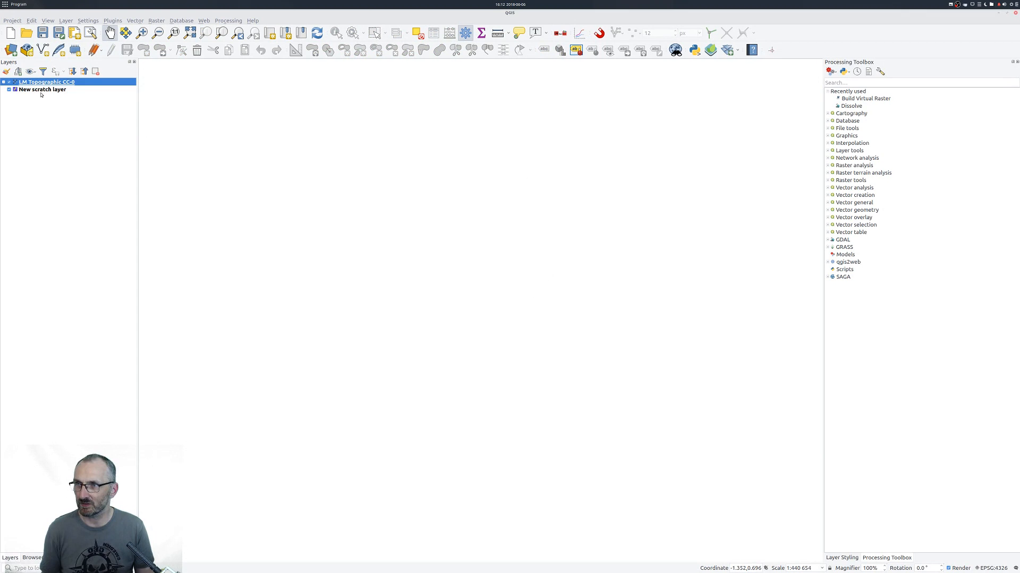
right_click(33, 88)
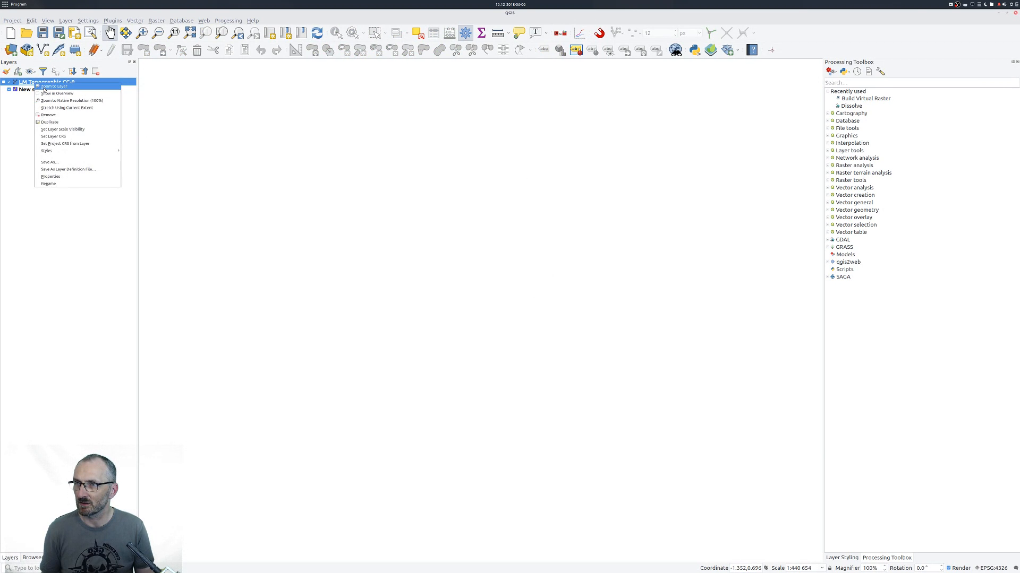
left_click(50, 88)
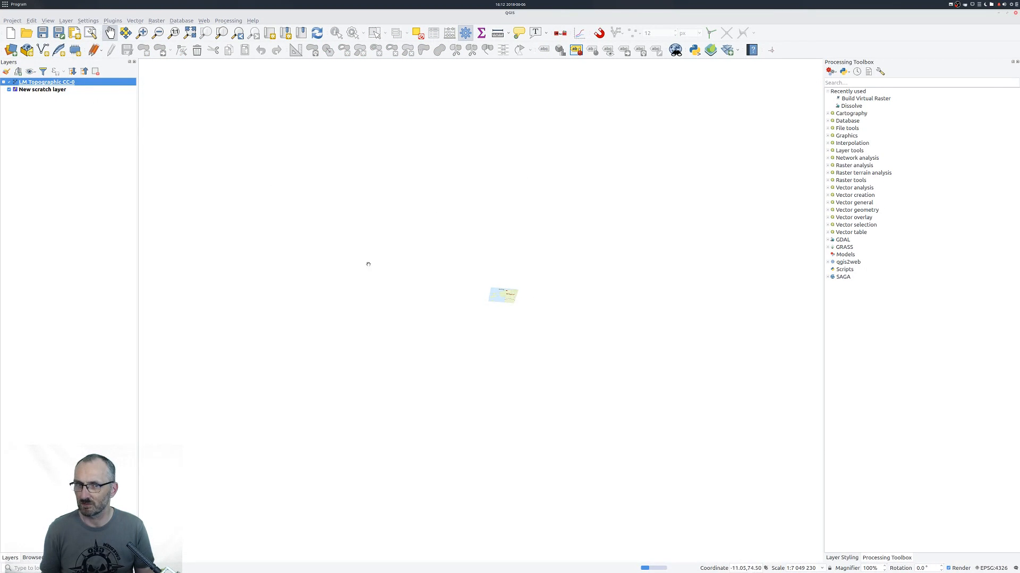
scroll(531, 288, "up", 4)
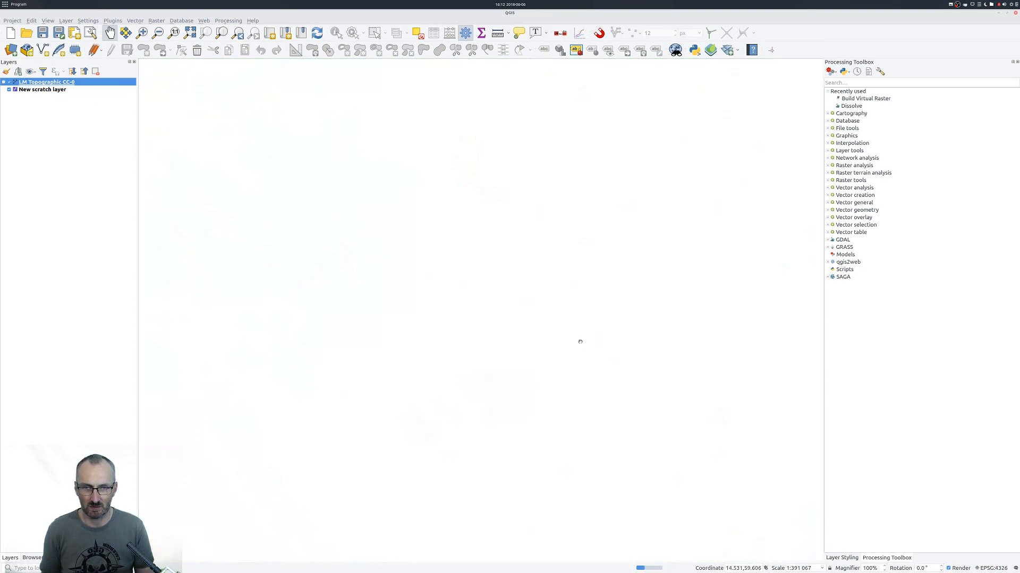
Set the project coordinate reference system to SWEREF99 TM (EPSG:3006).
left_click(991, 568)
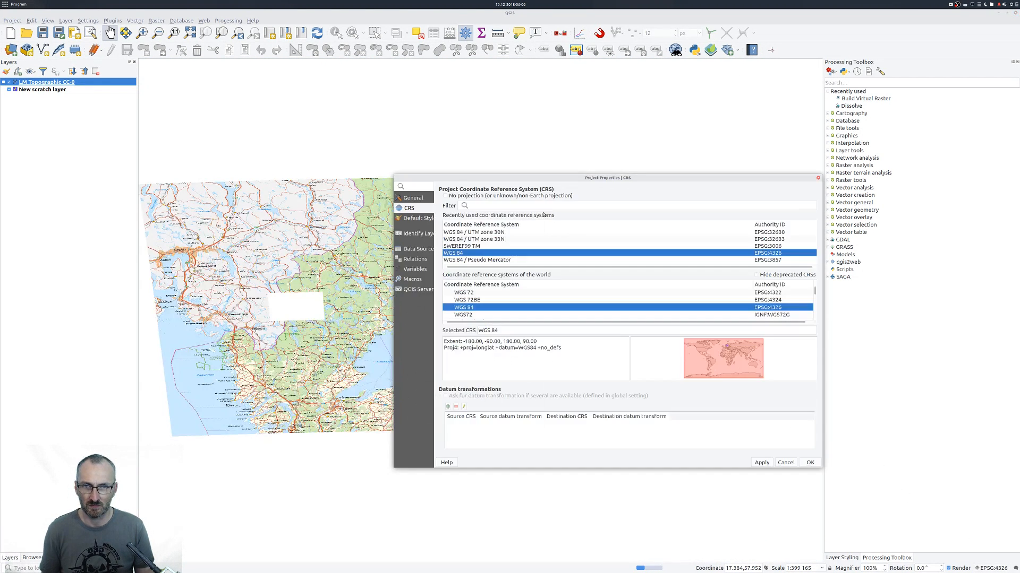
left_click(478, 246)
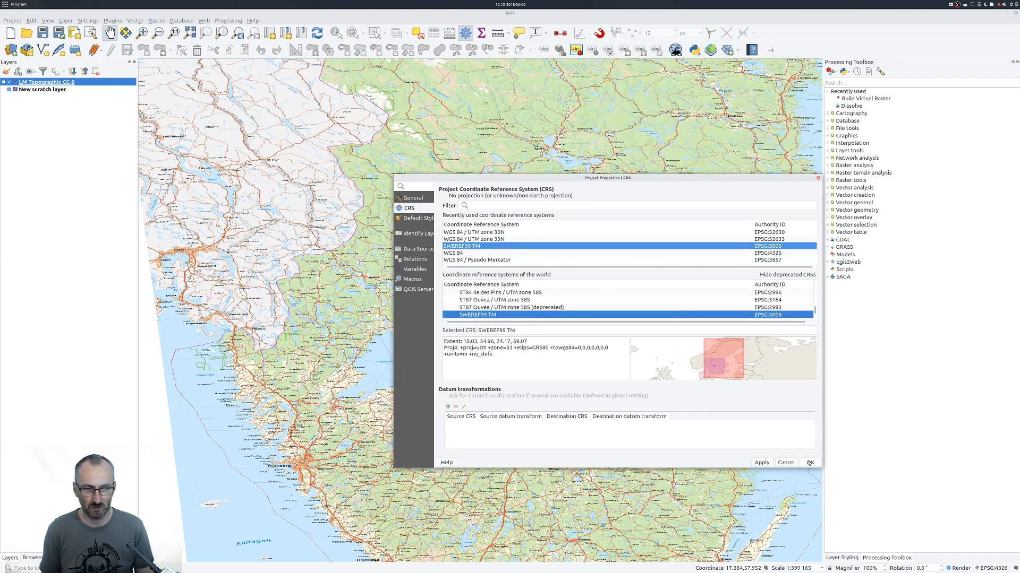
left_click(810, 462)
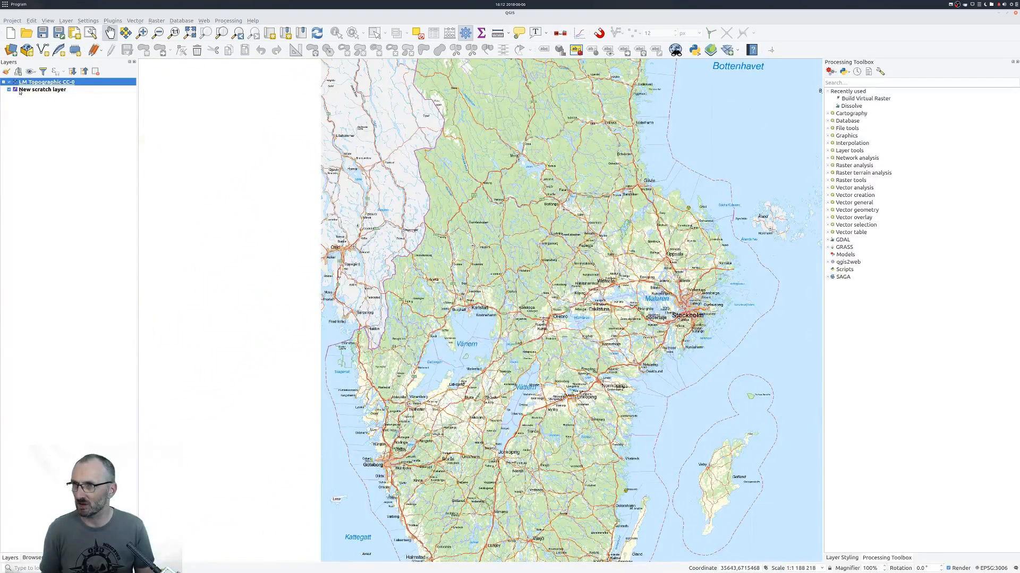
Remove the New scratch layer from the project.
right_click(27, 90)
left_click(39, 106)
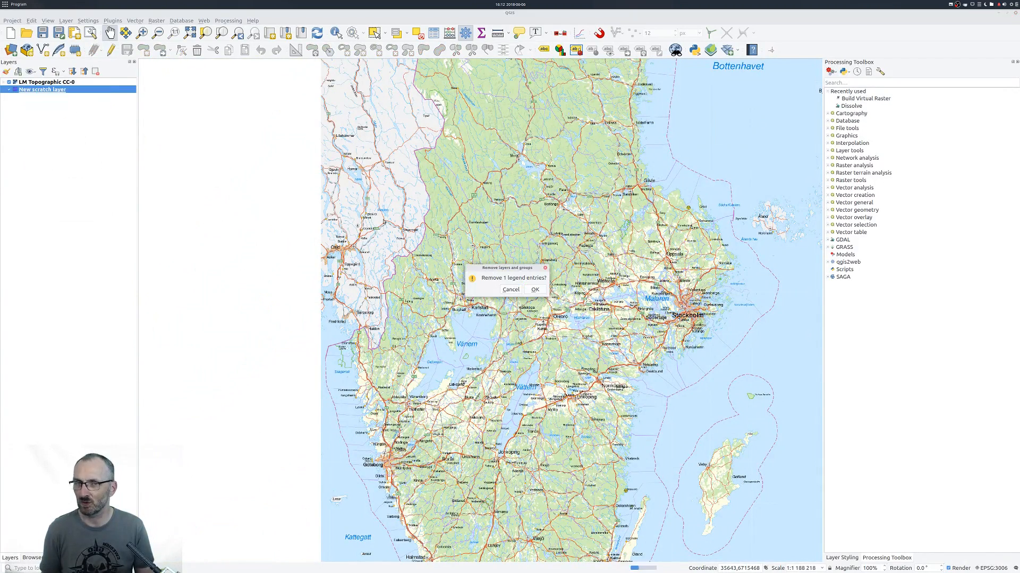
left_click(536, 289)
Create a temporary scratch layer with polygon geometry in EPSG:3006 over the area east of Vättern.
scroll(558, 393, "up", 5)
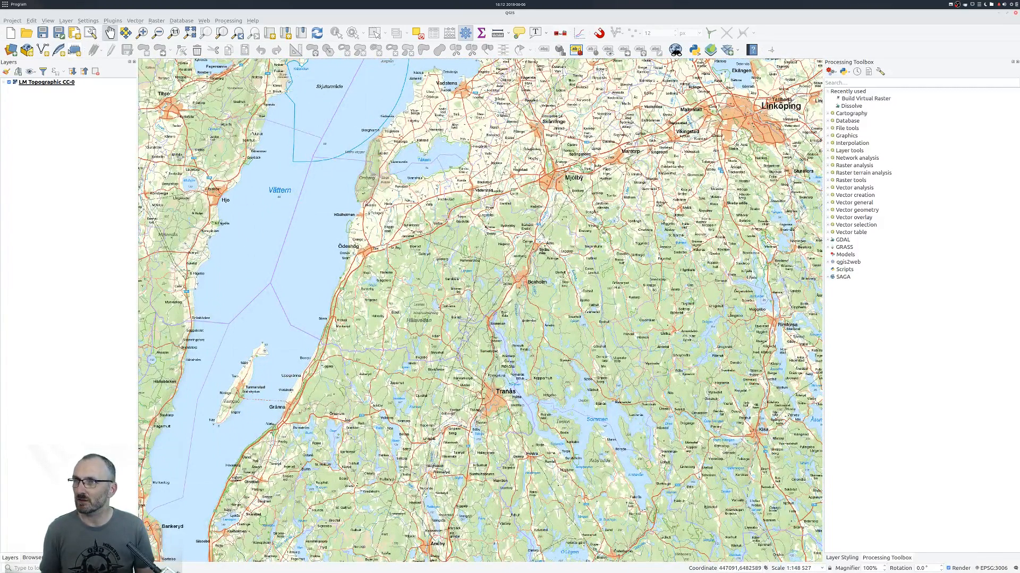
left_click(75, 50)
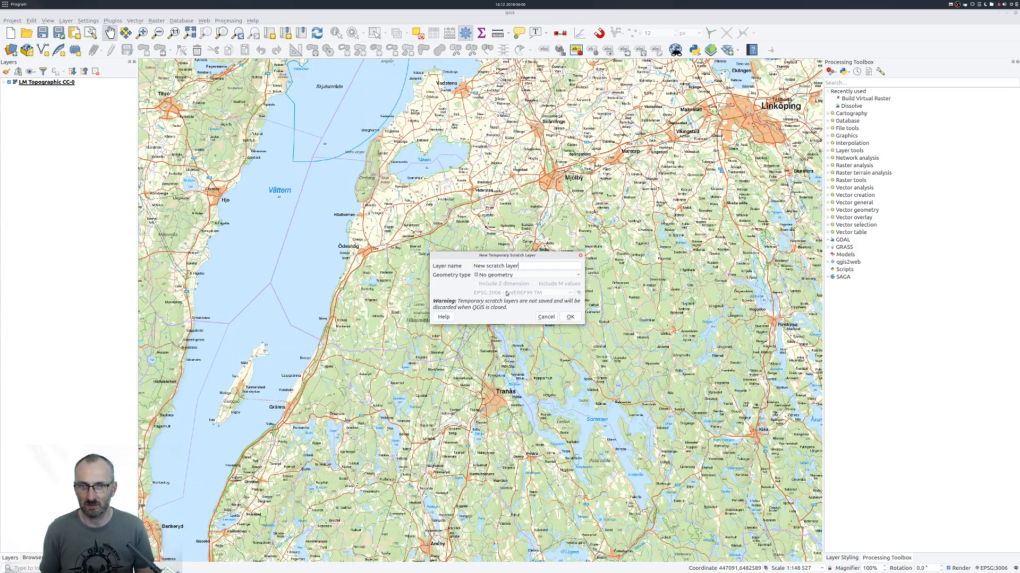
left_click(525, 277)
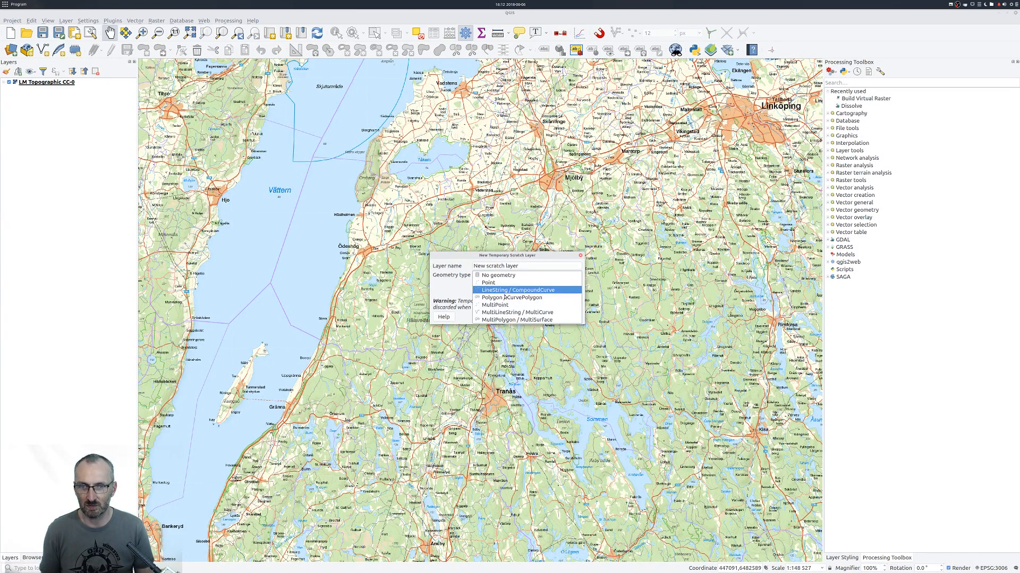
left_click(541, 315)
left_click(569, 317)
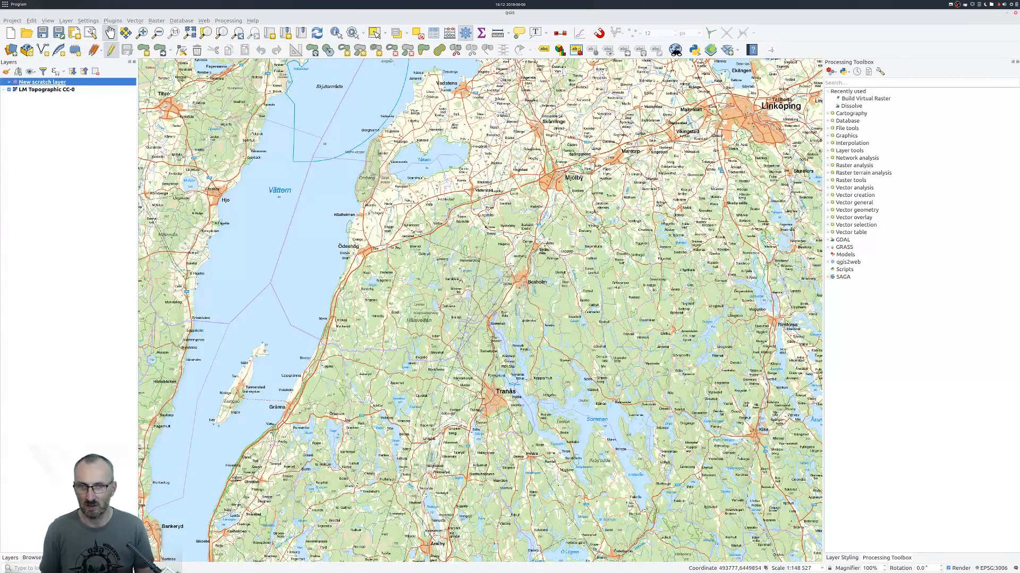
Digitize an irregular, elongated polygon on the scratch layer, running from east of Ödeshög across Boxholm.
left_click(143, 50)
left_click(426, 235)
left_click(459, 225)
left_click(514, 245)
left_click(533, 264)
left_click(590, 258)
left_click(615, 261)
left_click(631, 288)
left_click(601, 306)
left_click(482, 321)
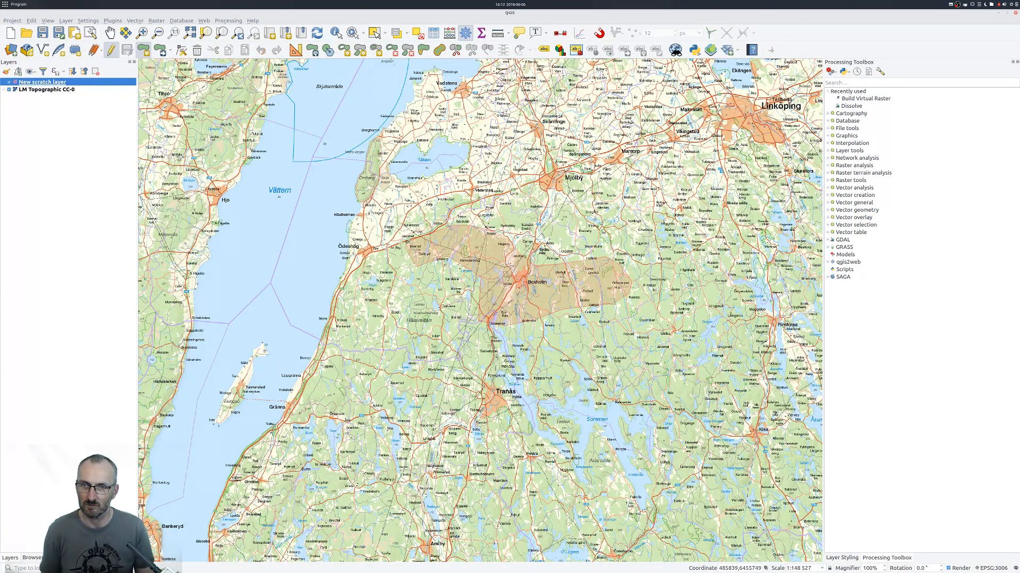
right_click(422, 264)
Enable snapping and tracing for digitizing along the existing polygon's edges.
left_click(599, 33)
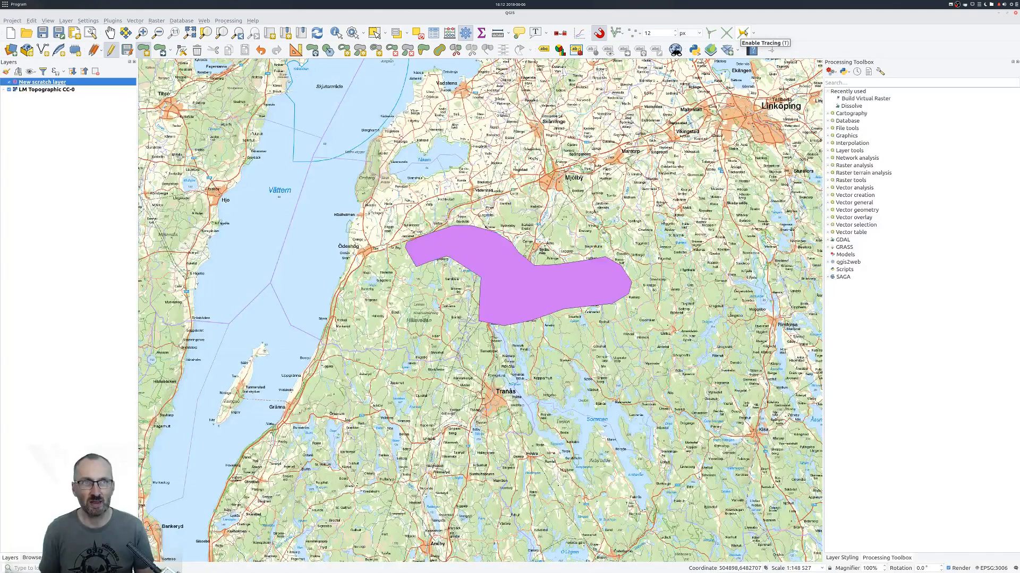
left_click(744, 33)
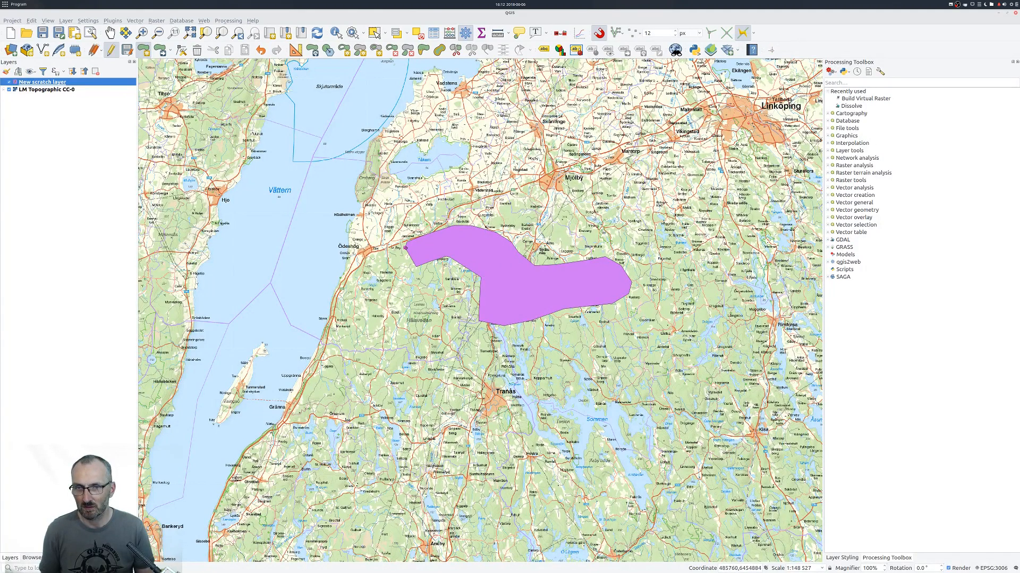
Digitize a second polygon southwest of the first, tracing their shared edge and reaching down to just northwest of Tranås.
left_click(480, 323)
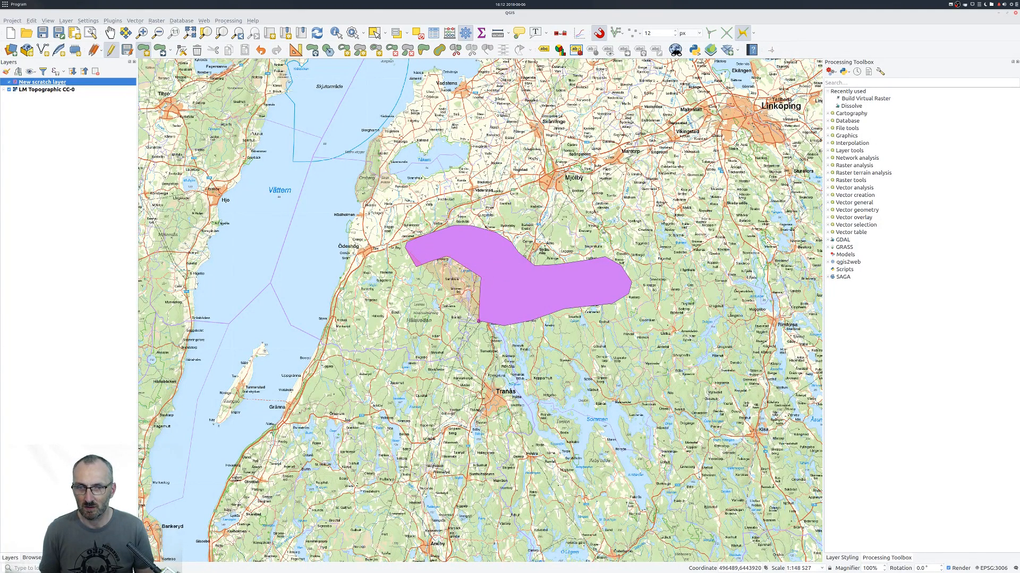
left_click(476, 365)
left_click(461, 366)
left_click(440, 350)
left_click(449, 329)
left_click(440, 306)
left_click(413, 304)
left_click(402, 288)
left_click(397, 273)
left_click(397, 264)
right_click(398, 261)
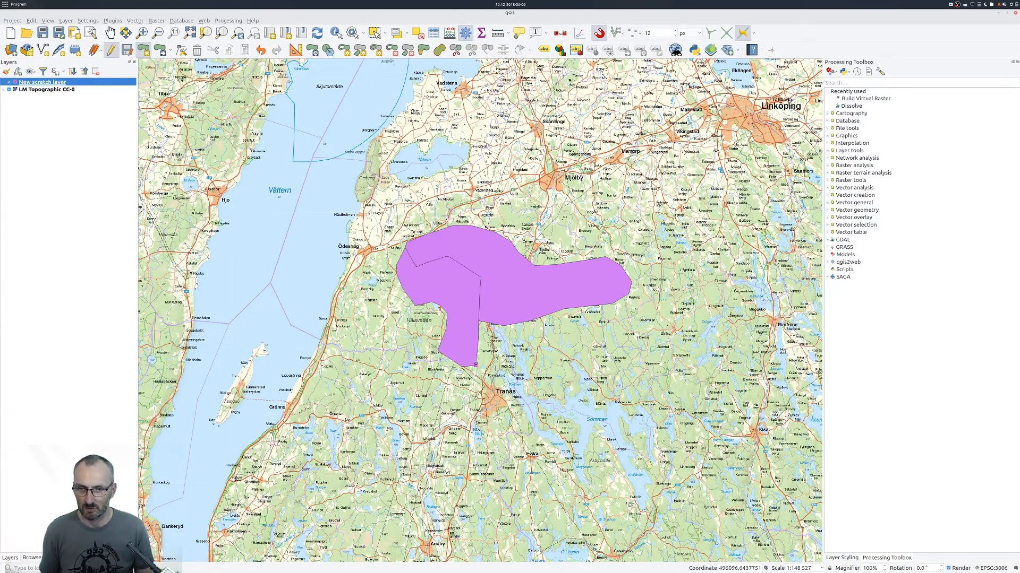
Digitize a third polygon south of the first one, tracing the shared borders and extending southeast to the lake Sommen.
left_click(606, 302)
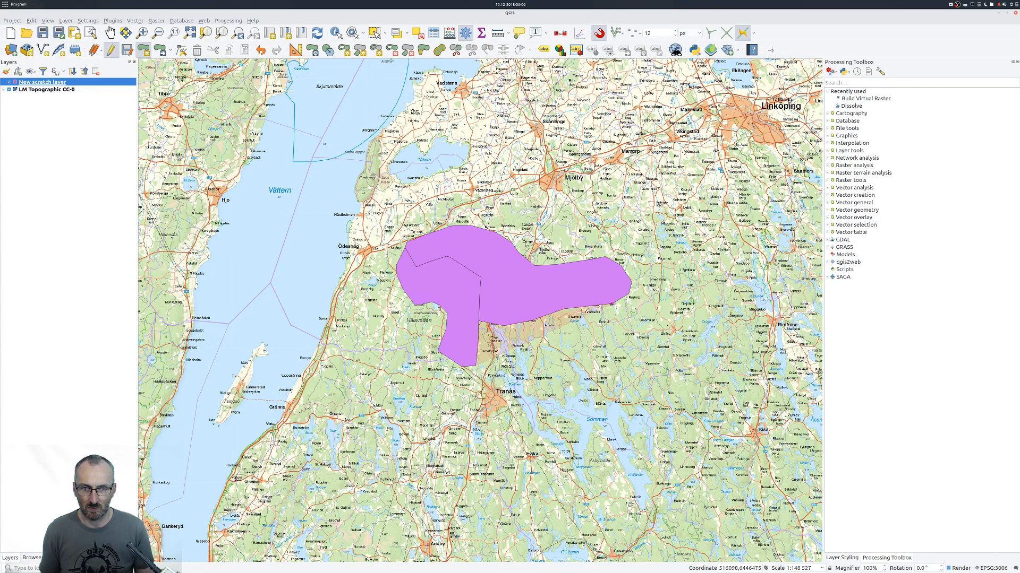
left_click(628, 294)
left_click(638, 312)
left_click(621, 337)
left_click(583, 334)
left_click(578, 348)
left_click(582, 366)
left_click(592, 391)
left_click(568, 396)
left_click(544, 363)
left_click(515, 351)
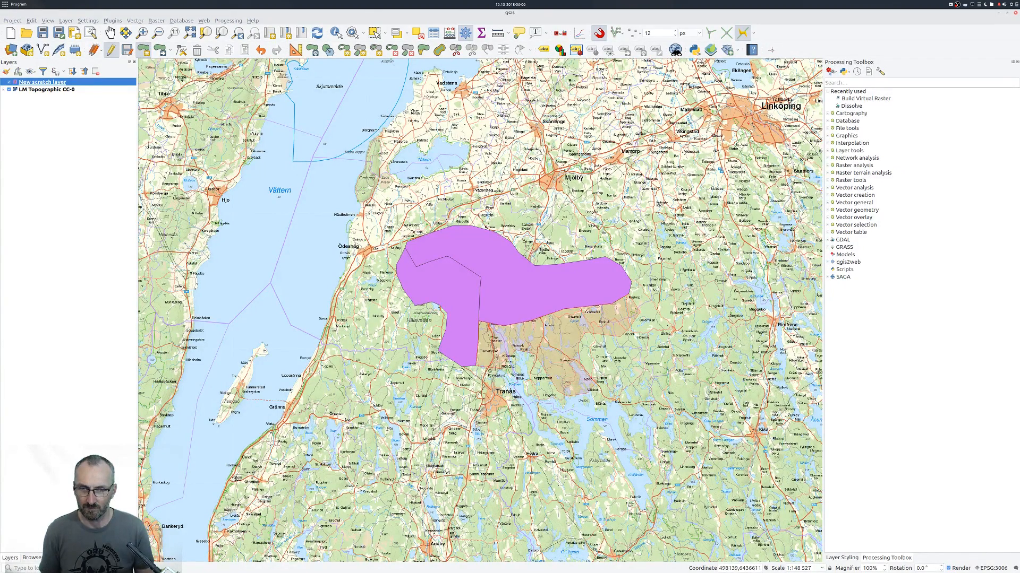
right_click(476, 366)
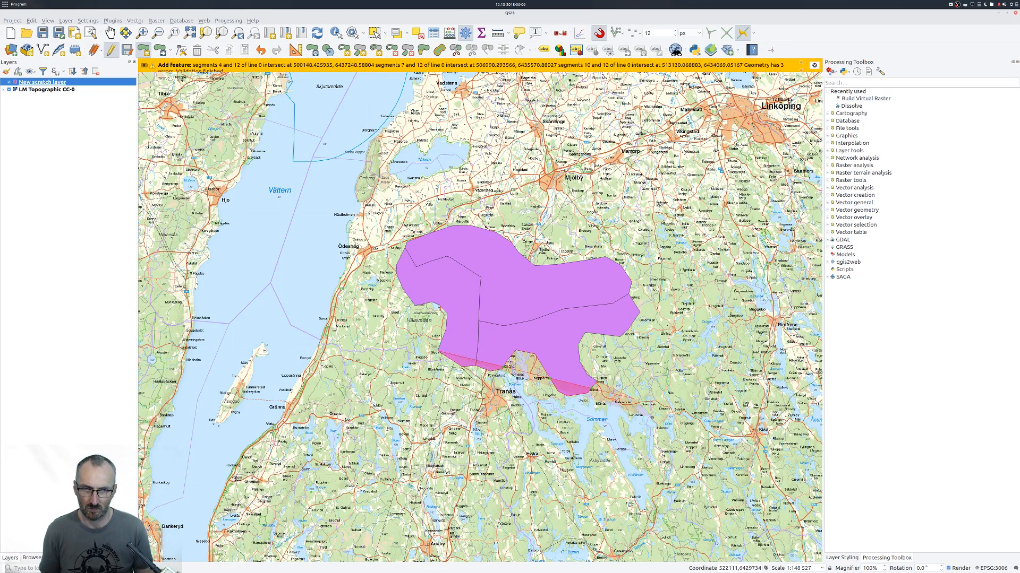
Digitize a fourth polygon around Tranås, tracing its northern edge along the existing polygons.
left_click(655, 422)
left_click(649, 437)
left_click(571, 445)
left_click(468, 457)
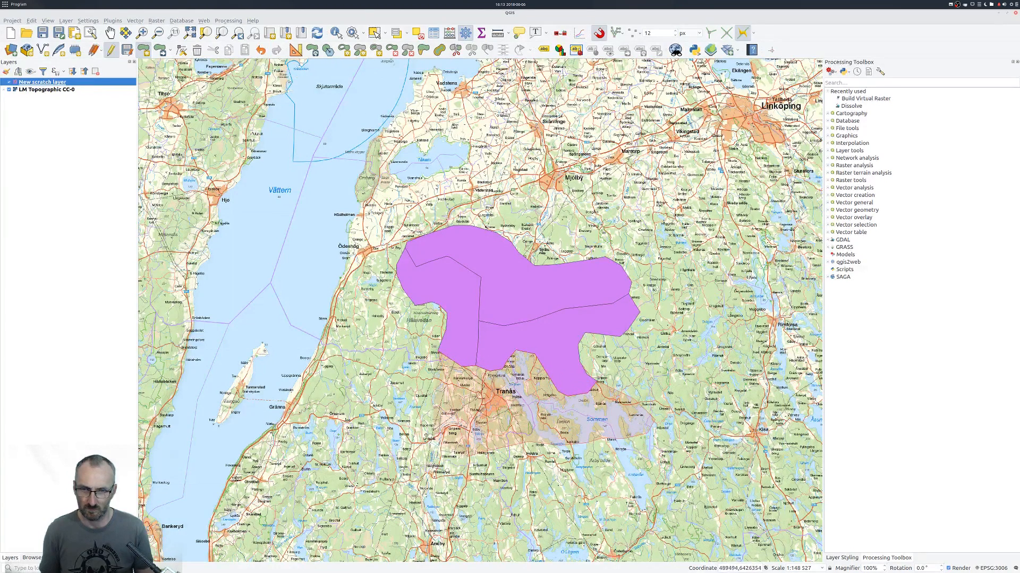
left_click(408, 415)
right_click(438, 352)
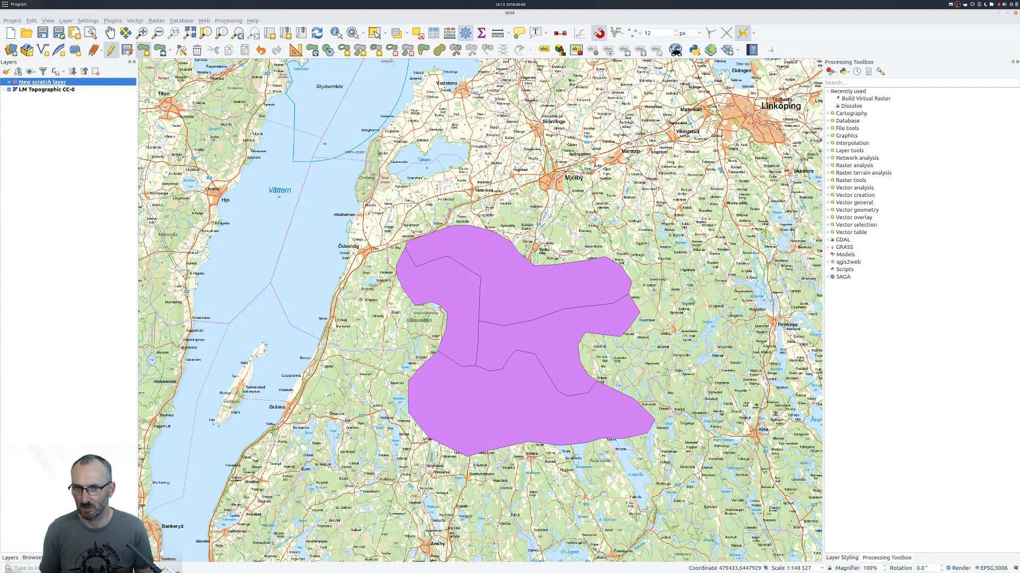
Digitize a fifth polygon south of Ödeshög, tracing its eastern edge along the existing polygons.
left_click(366, 291)
left_click(350, 333)
left_click(360, 365)
left_click(381, 378)
left_click(409, 380)
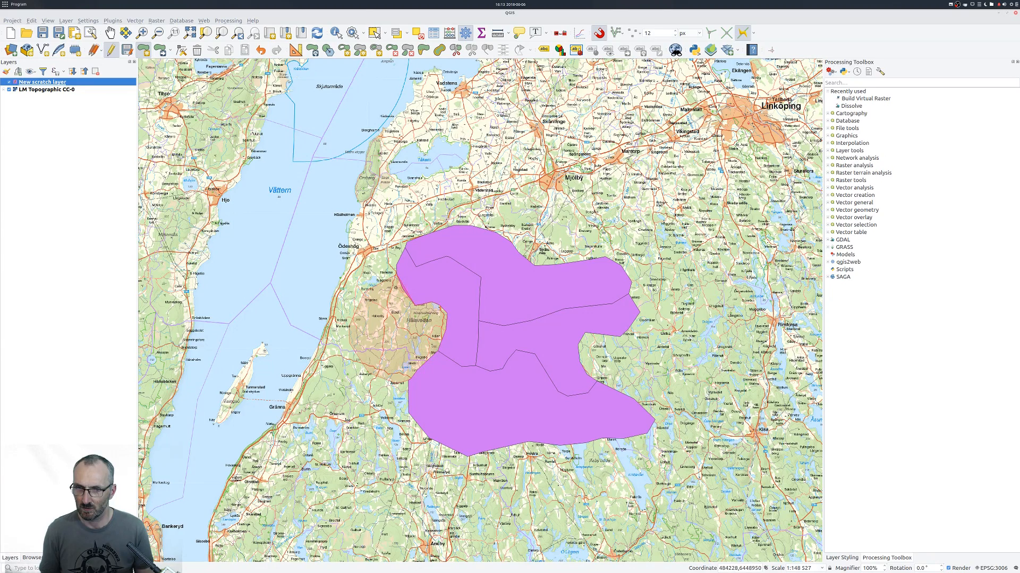
right_click(402, 289)
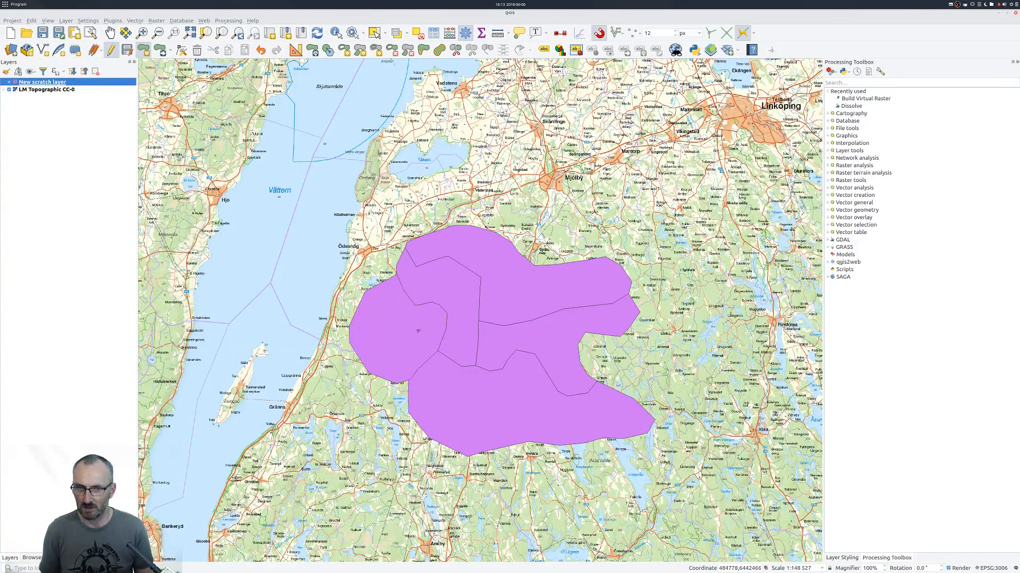
Cut an irregular hook-shaped area inside the polygon around Tranås using Fill Ring, so the hole becomes its own polygon.
left_click(378, 52)
left_click(456, 391)
left_click(443, 406)
left_click(502, 433)
left_click(542, 403)
left_click(524, 382)
left_click(490, 386)
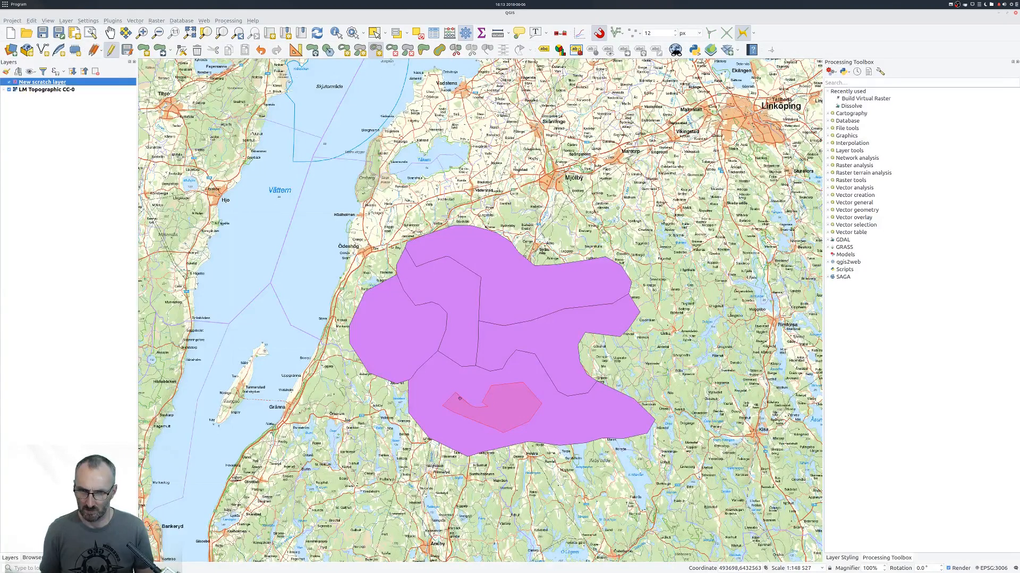
right_click(460, 398)
left_click(620, 321)
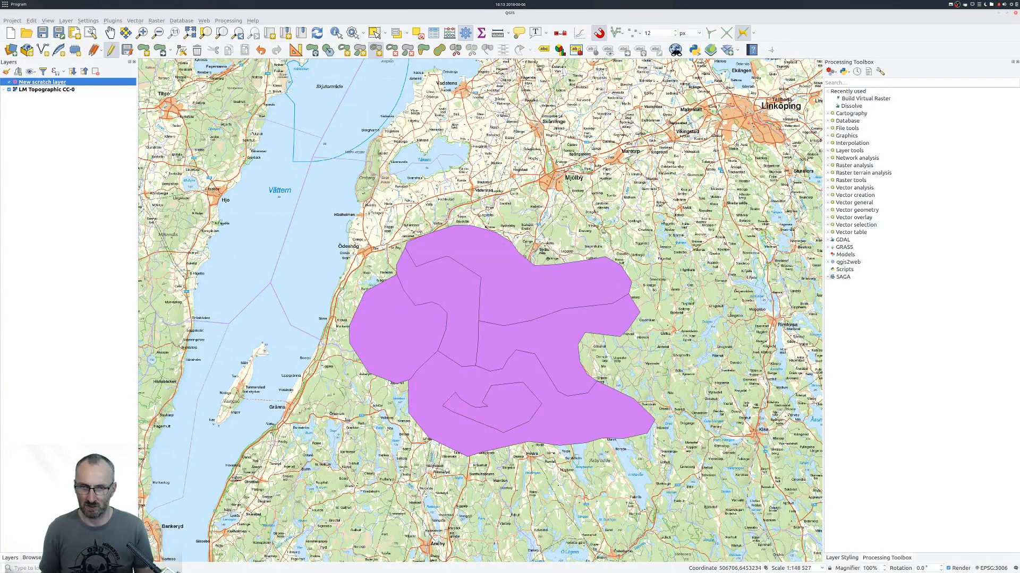
Hide the LM Topographic CC-0 layer and finish editing the scratch layer, keeping the digitized polygons.
scroll(509, 388, "up", 1)
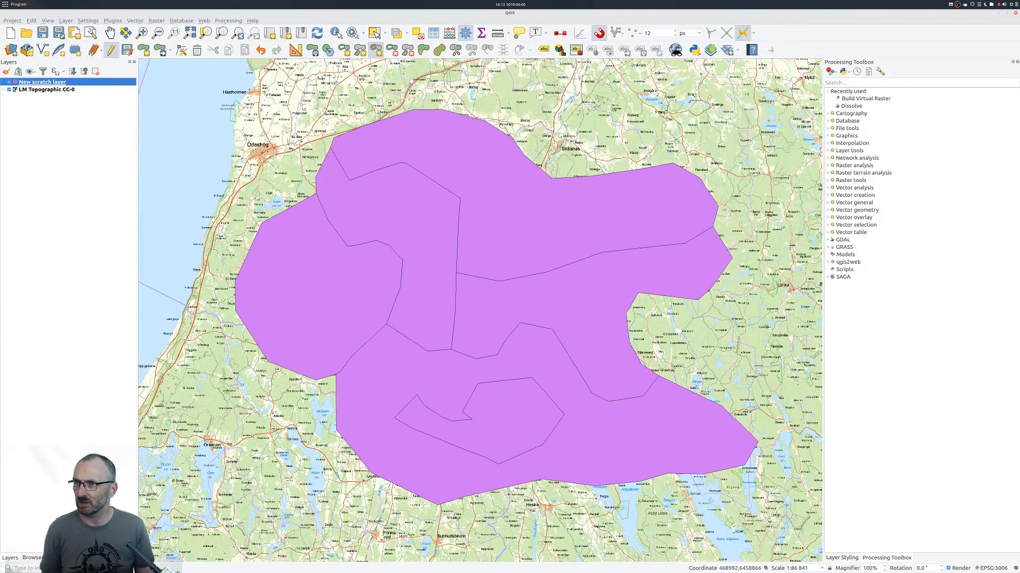
left_click(9, 90)
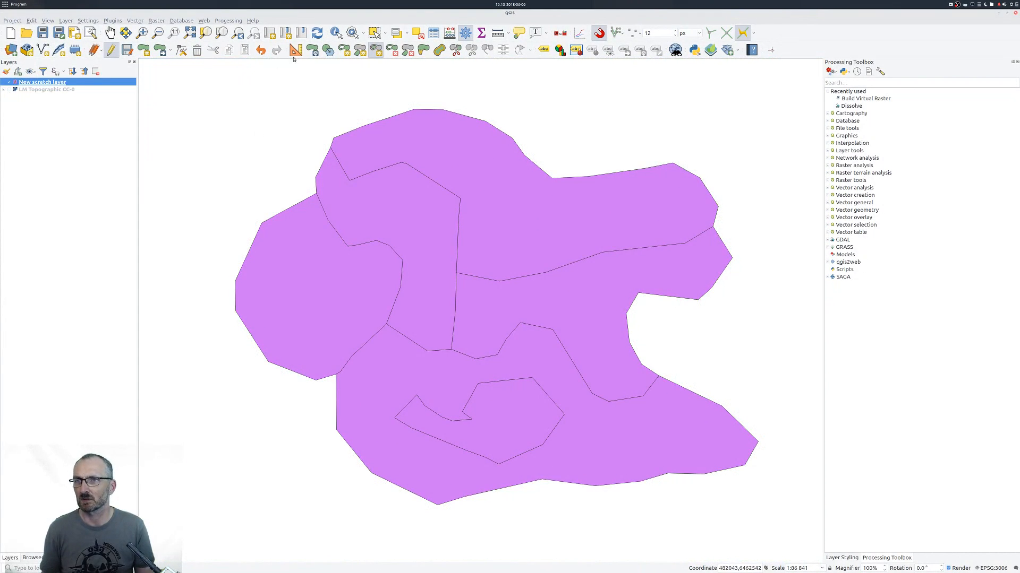
left_click(110, 52)
left_click_drag(526, 277, 472, 263)
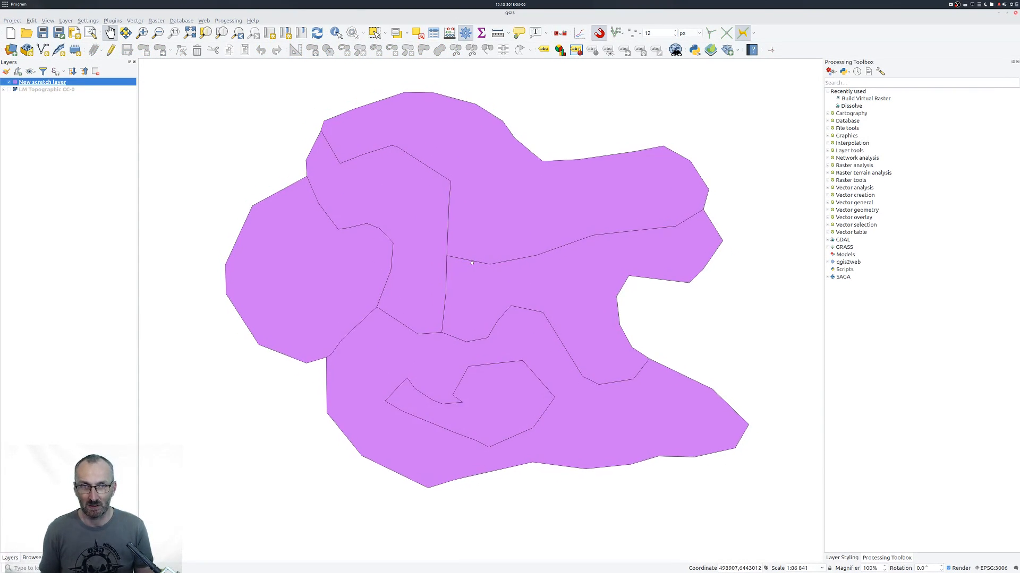
Change the scratch layer's simple fill to a polygon geometry generator with the expression buffer($geometry, -500).
left_click(853, 558)
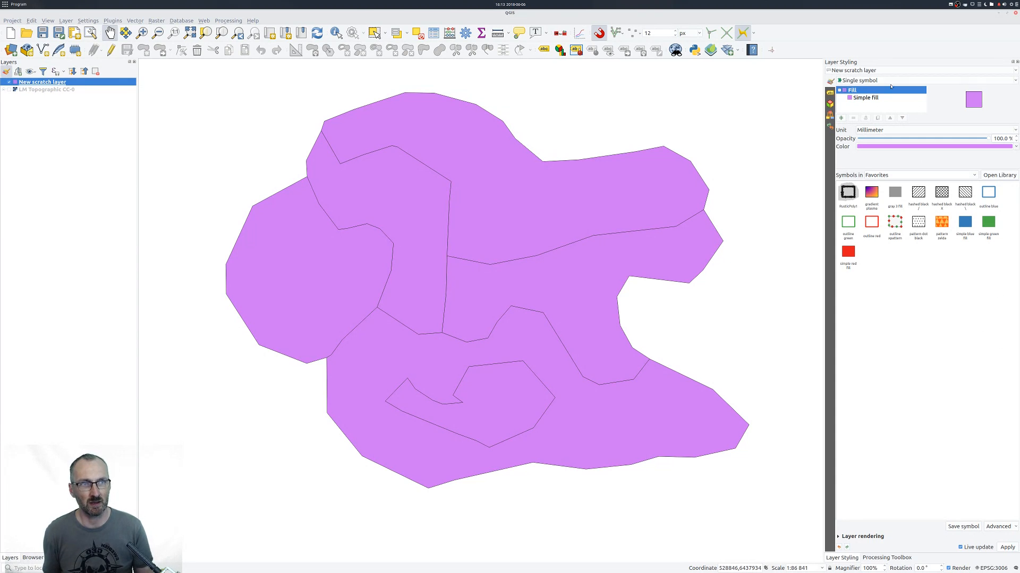
left_click(859, 99)
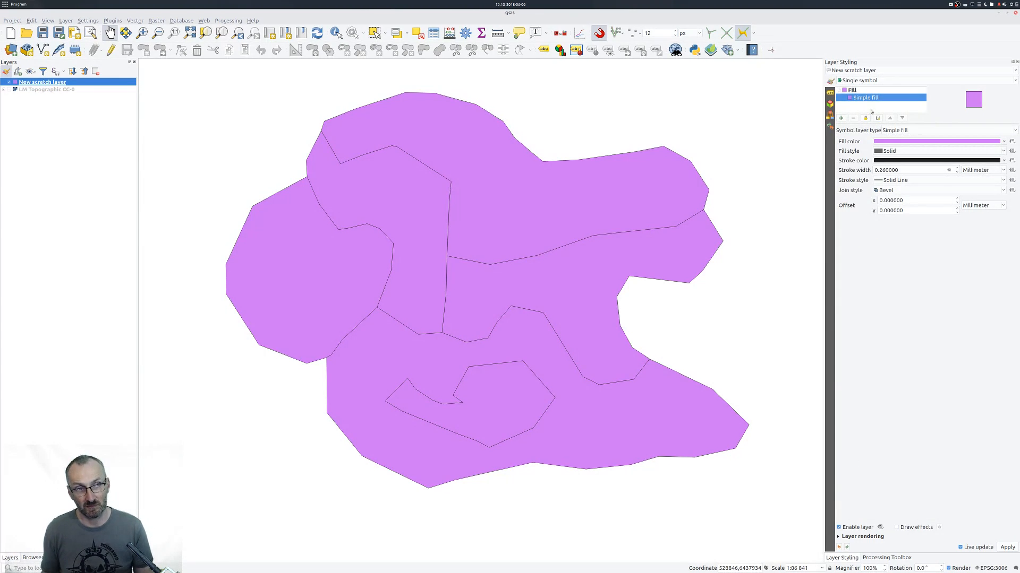
left_click(920, 132)
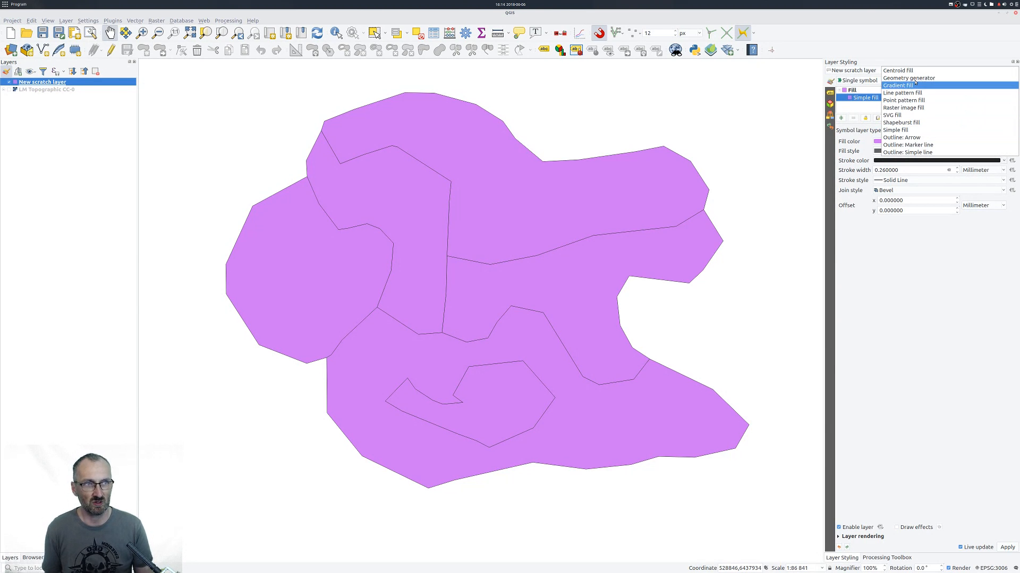
left_click(915, 79)
left_click(883, 158)
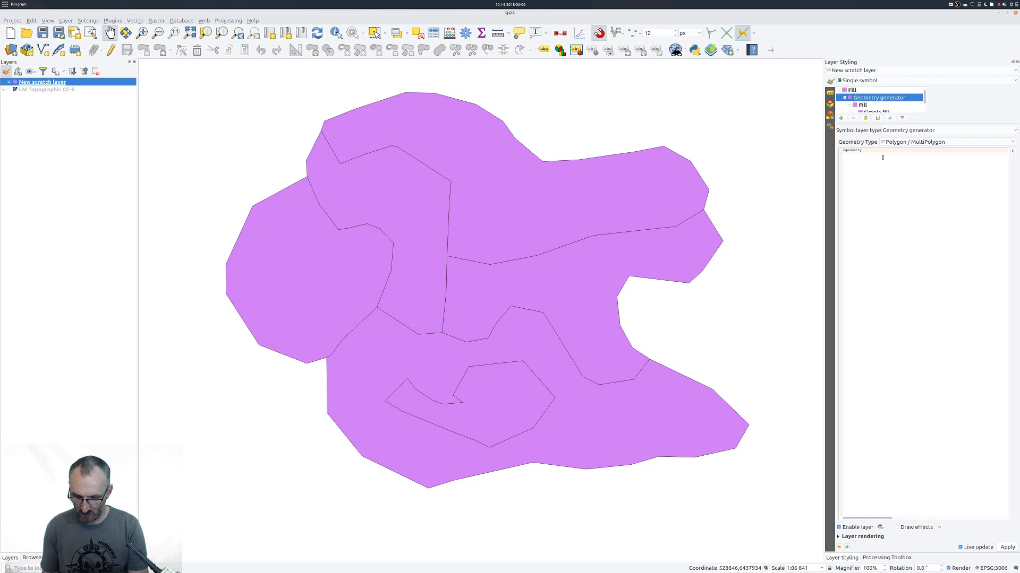
key("Home")
type("buffer(")
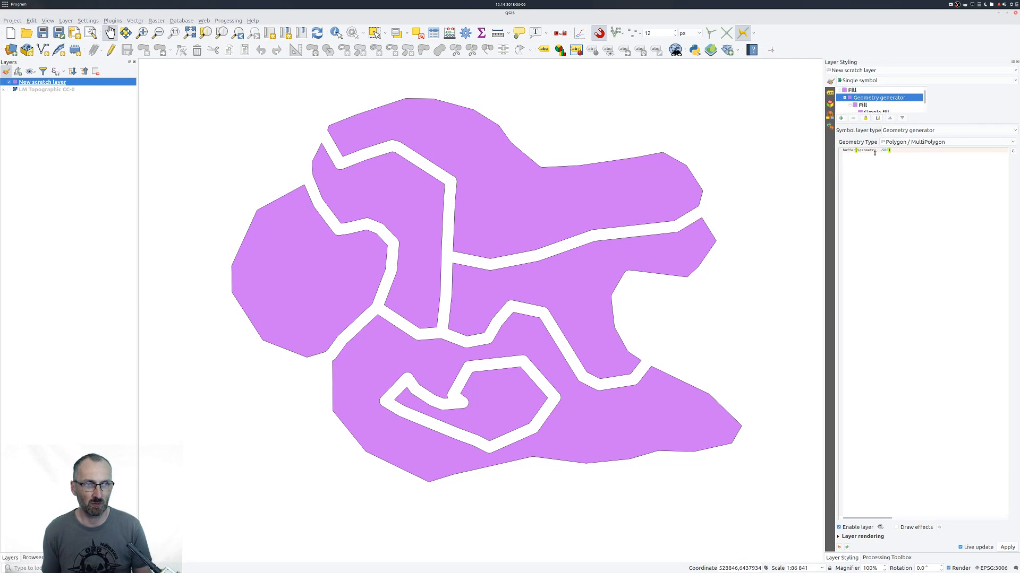
Add another symbol layer to the scratch layer's fill and set its type to Outline: Simple line.
left_click(851, 105)
left_click(845, 98)
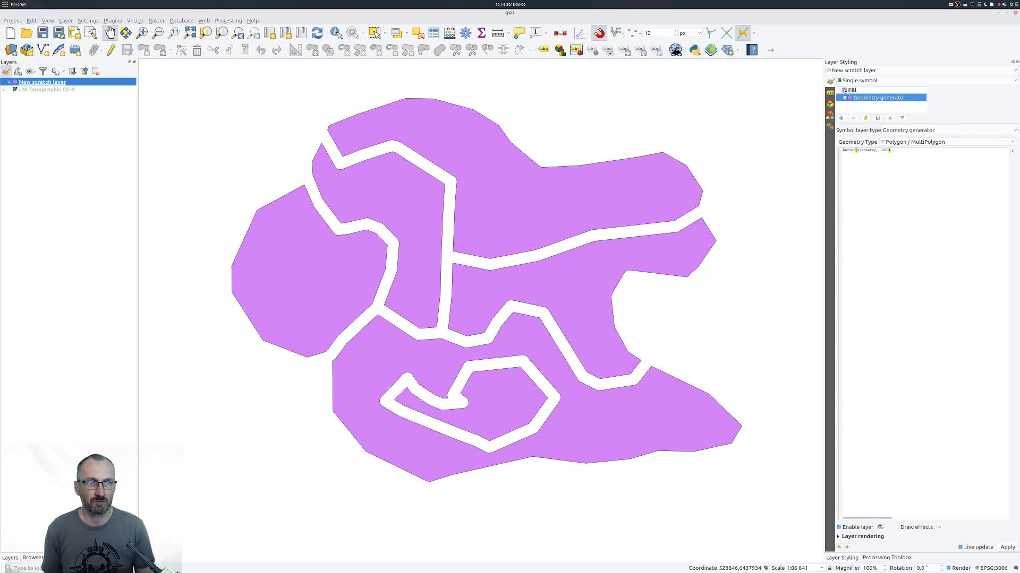
left_click(852, 91)
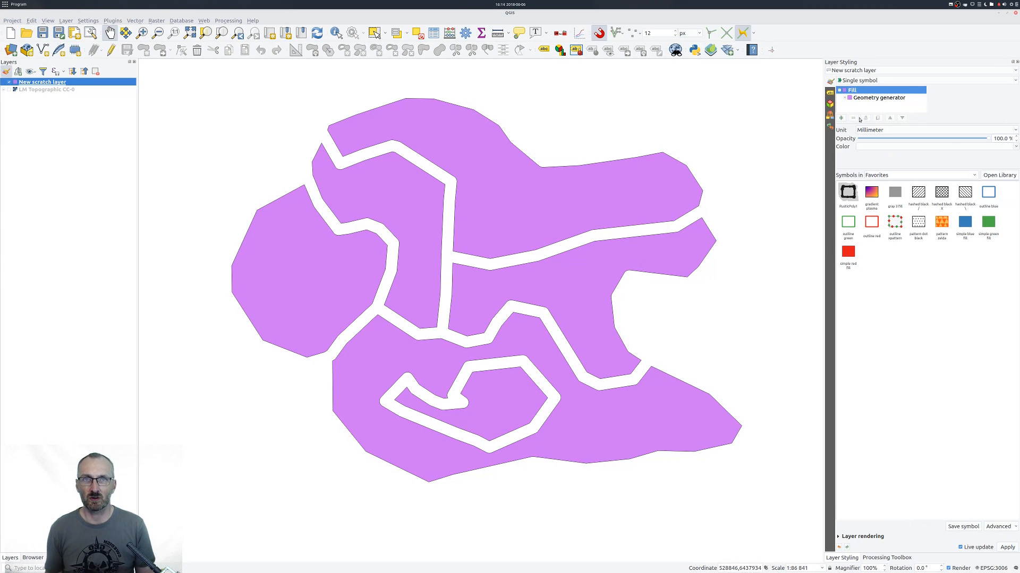
left_click(841, 118)
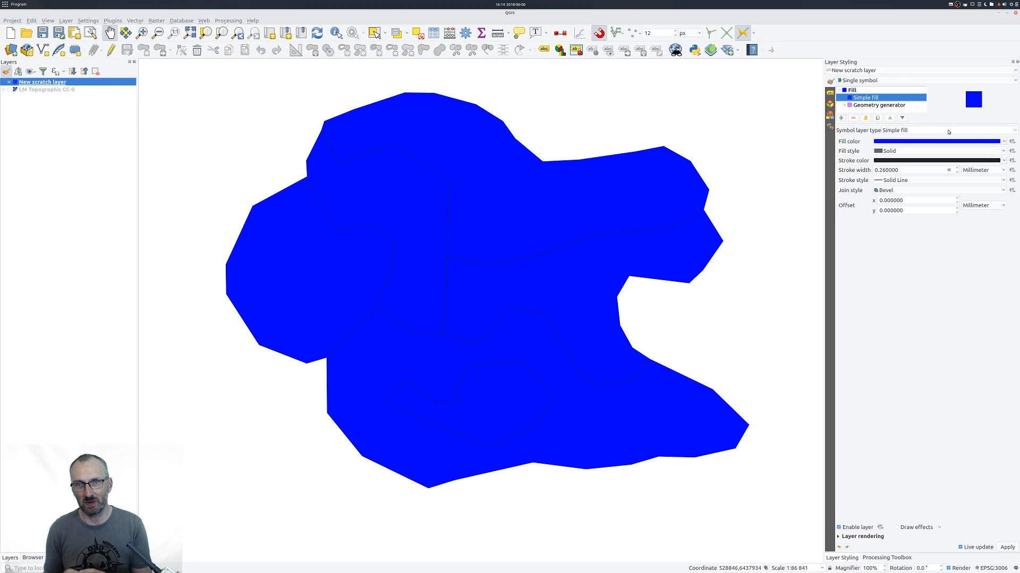
left_click(948, 131)
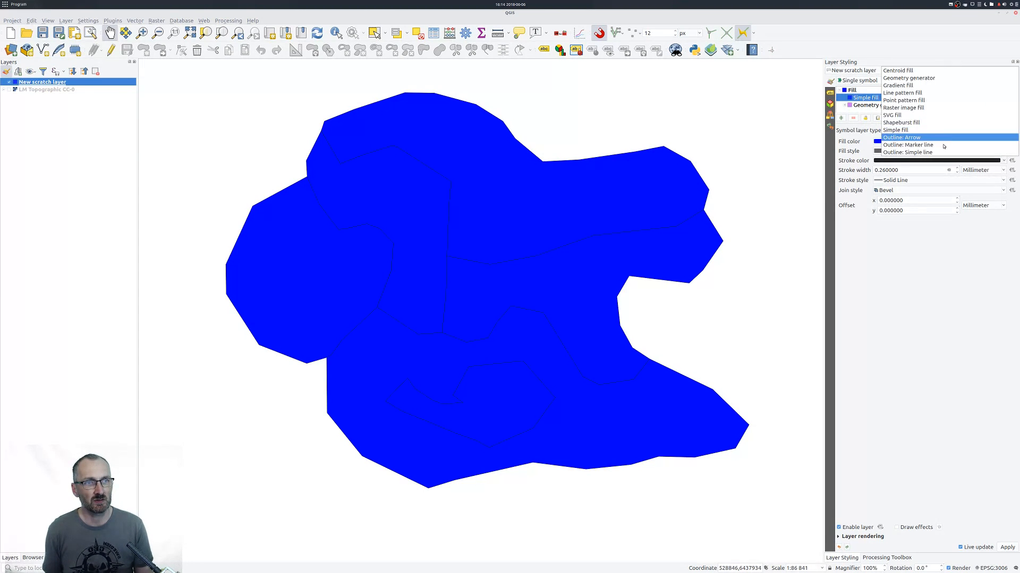
left_click(886, 152)
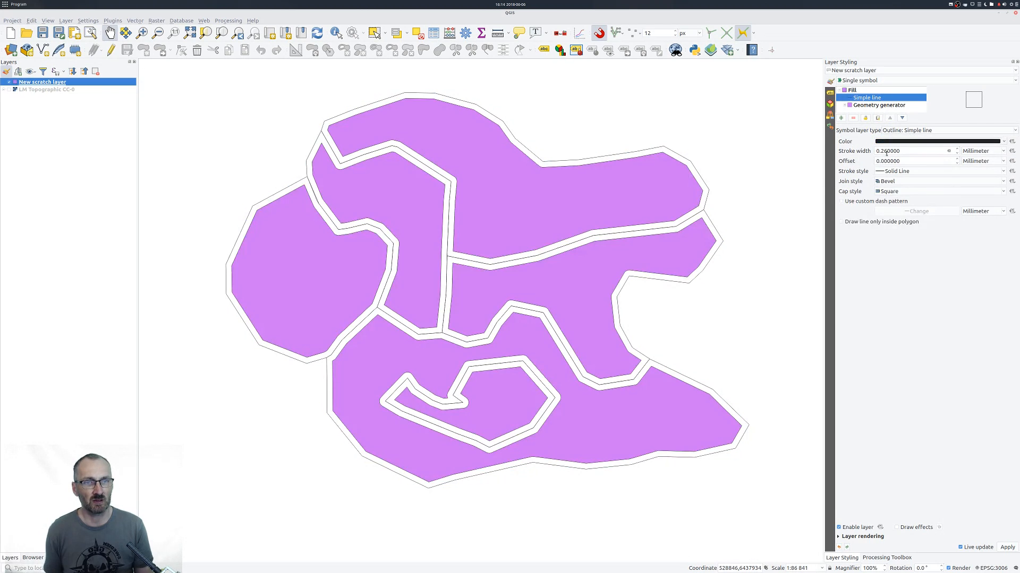
Switch the outline symbol layer to Outline: Marker line with a marker interval of 2 mm.
left_click(953, 131)
left_click(944, 125)
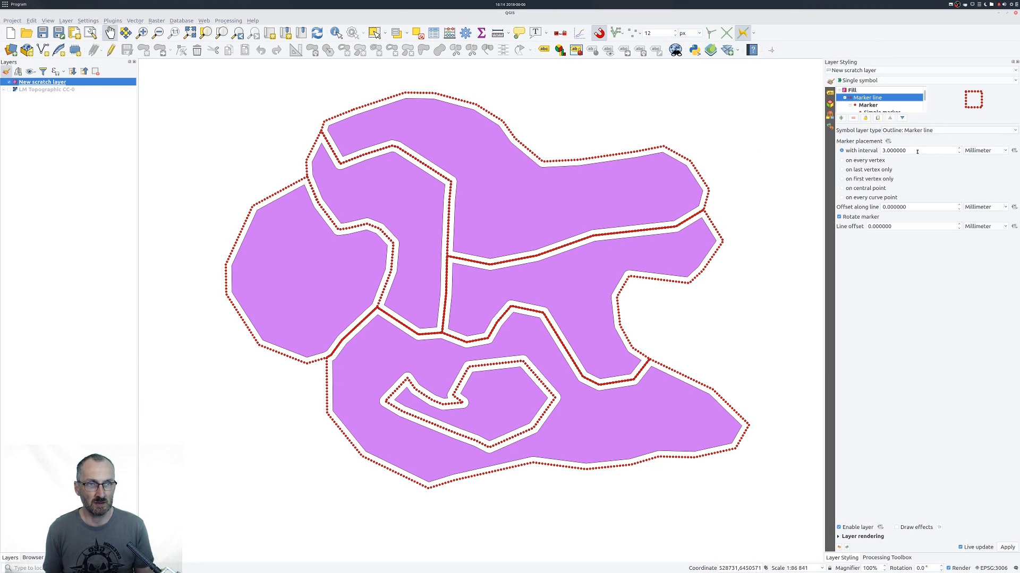
scroll(916, 151, "down", 1)
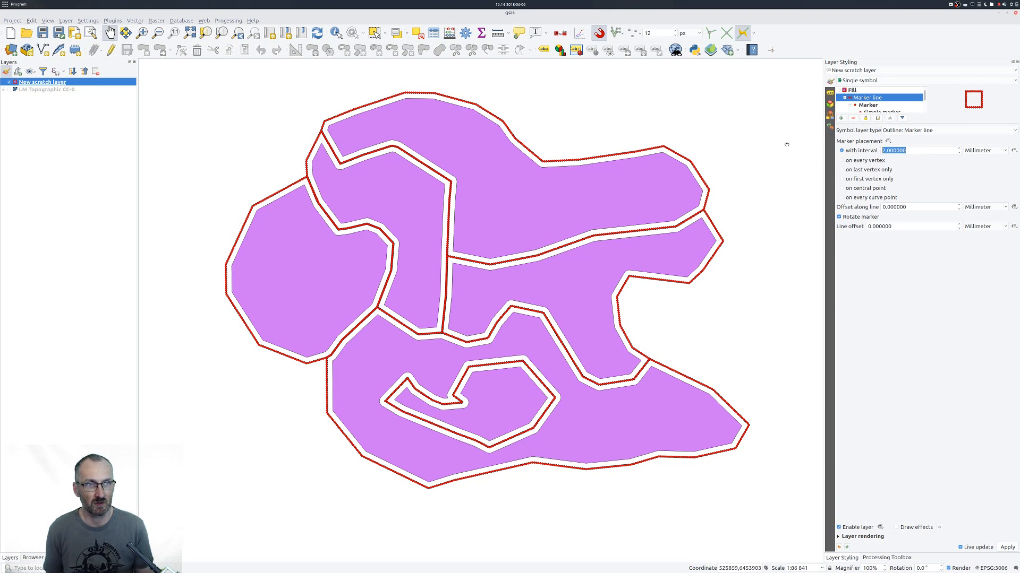
Make the marker line's simple marker a pentagon and set its stroke style to No Pen.
left_click(863, 111)
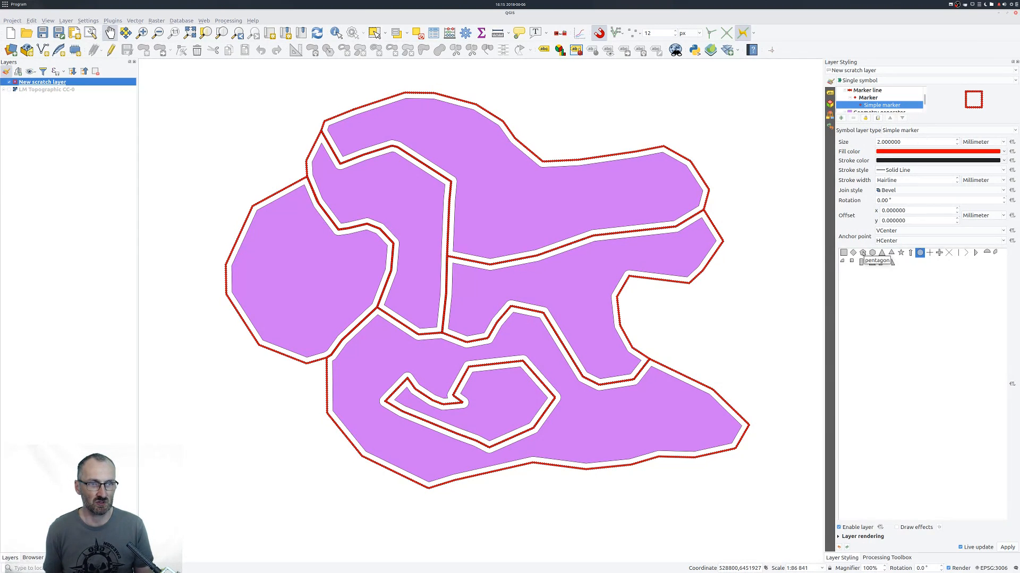
left_click(862, 253)
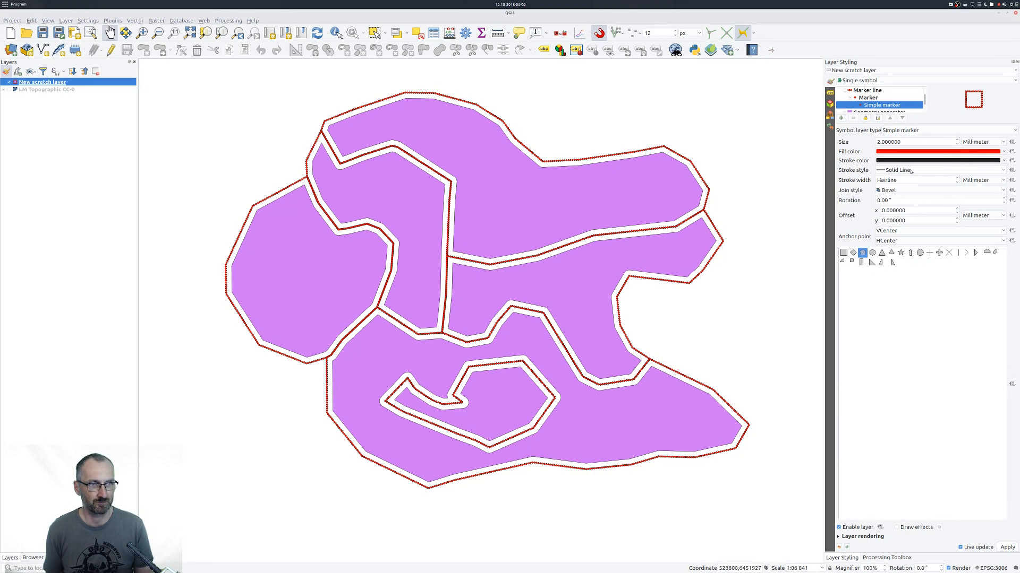
left_click(913, 172)
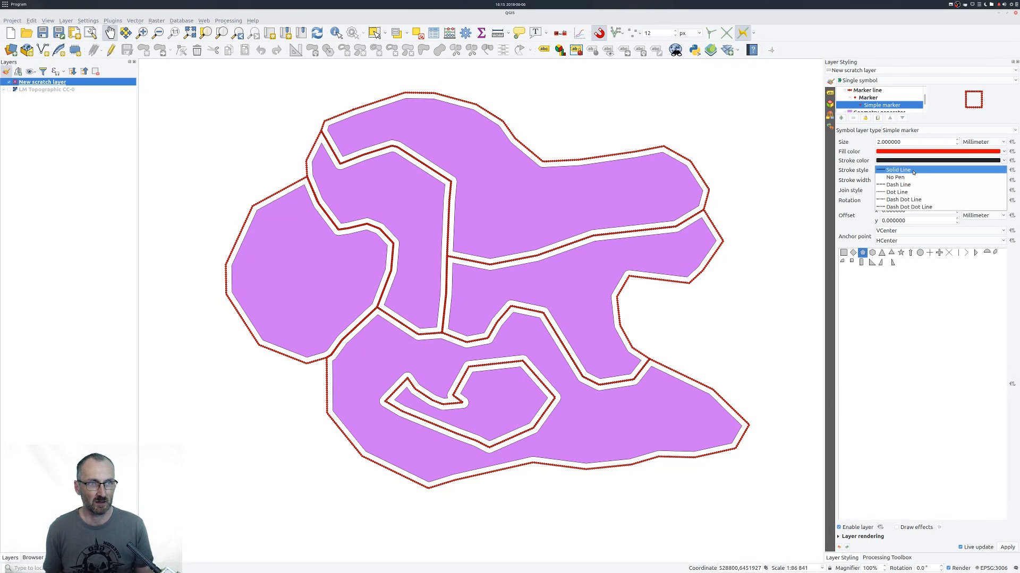
left_click(912, 177)
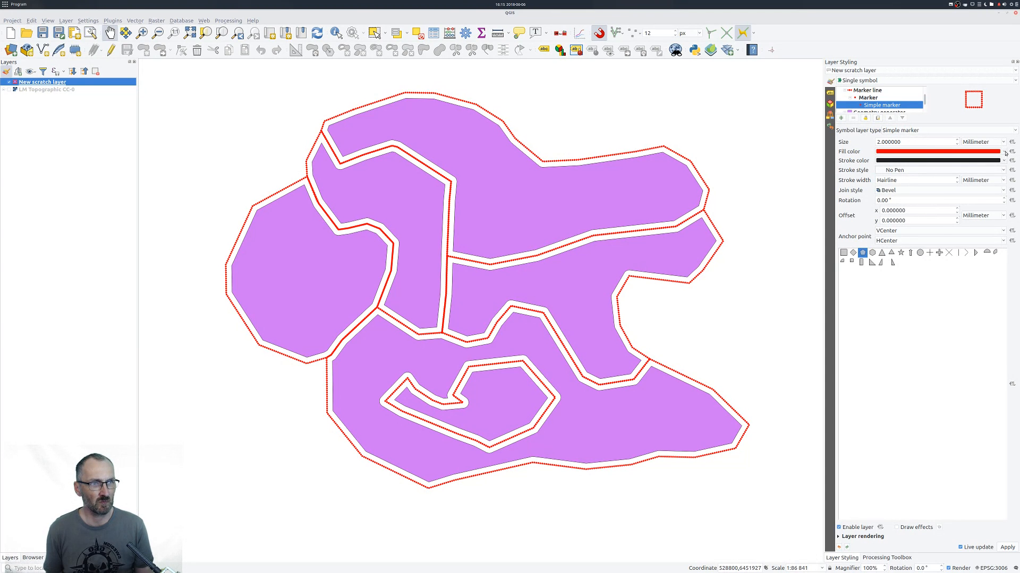
Set the simple marker's fill color to black.
left_click(1004, 152)
left_click_drag(925, 187, 890, 184)
left_click(914, 309)
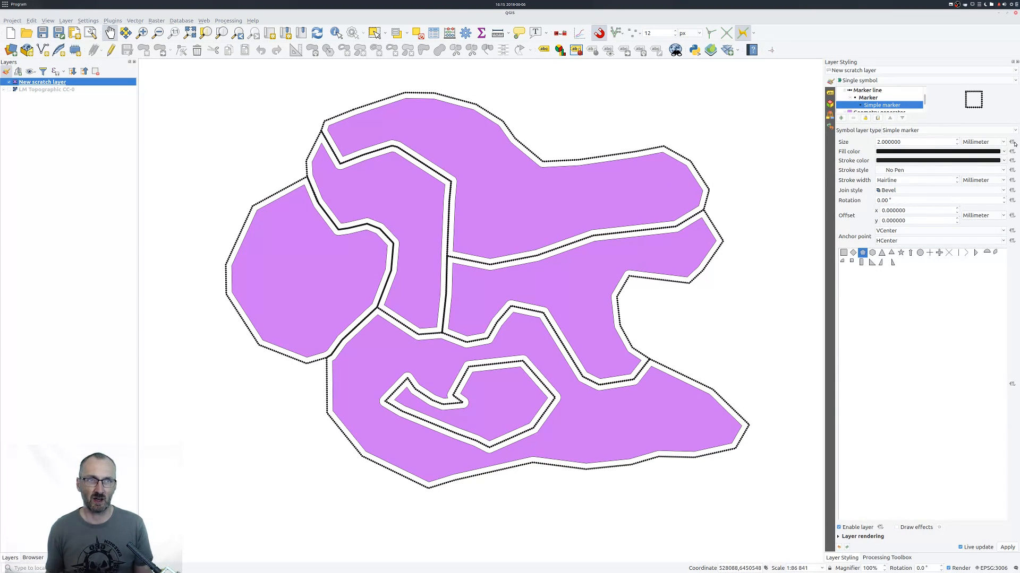
Define the simple marker's size with the data-defined expression scale_exp(randf(1,2),1,2,2,10,1).
left_click(1012, 142)
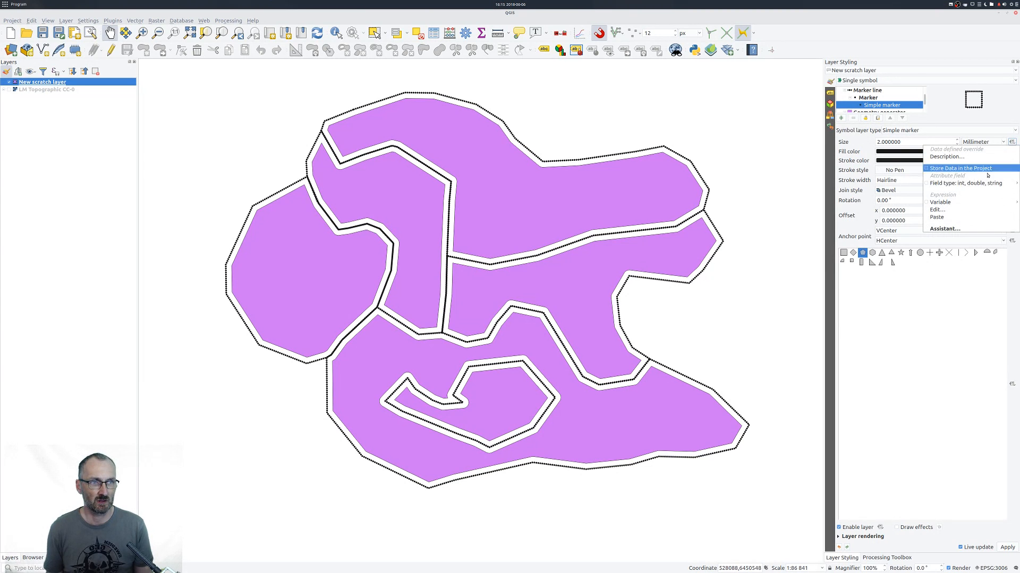
left_click(937, 210)
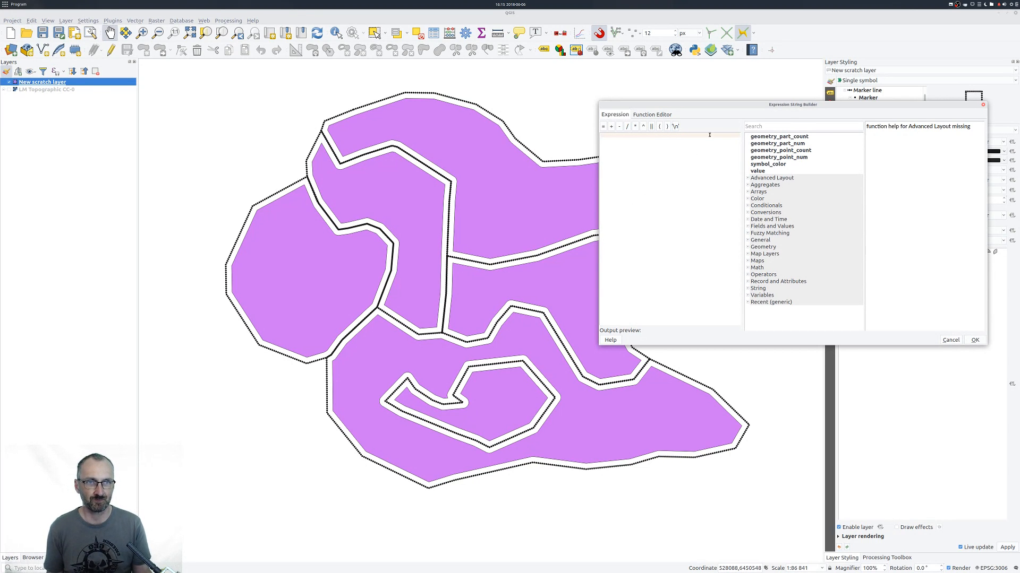
left_click(767, 126)
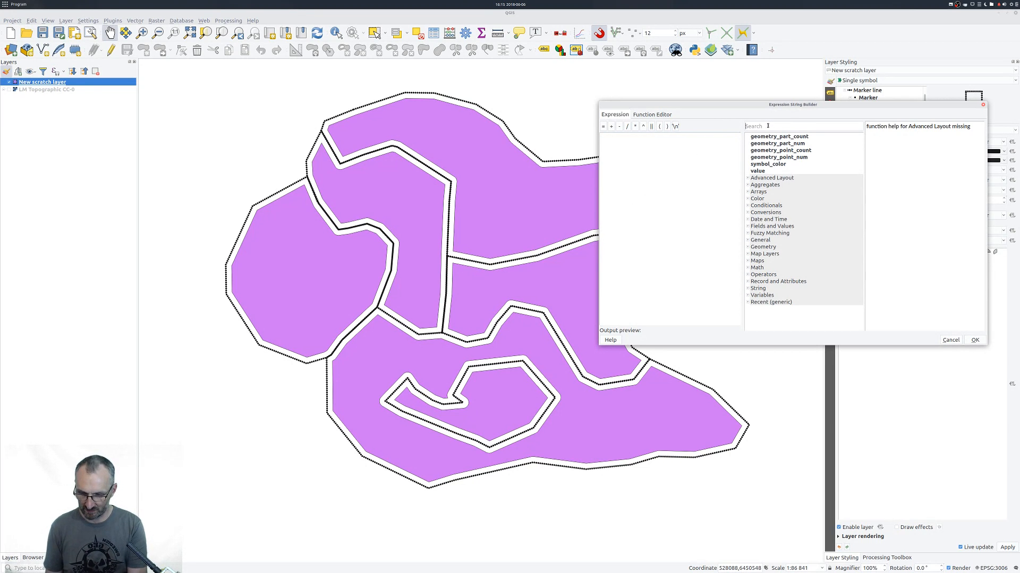
type("sca")
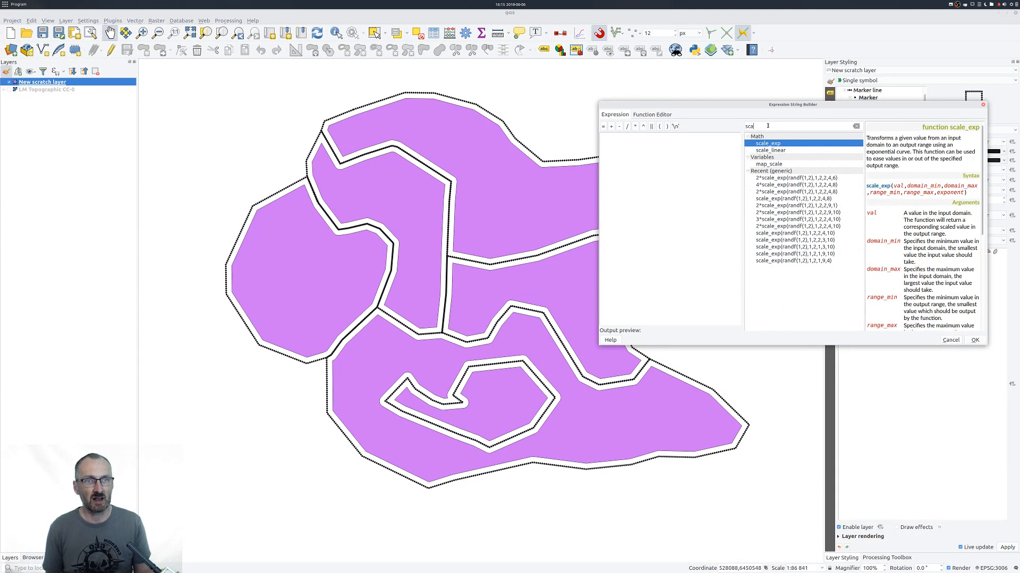
double_click(771, 144)
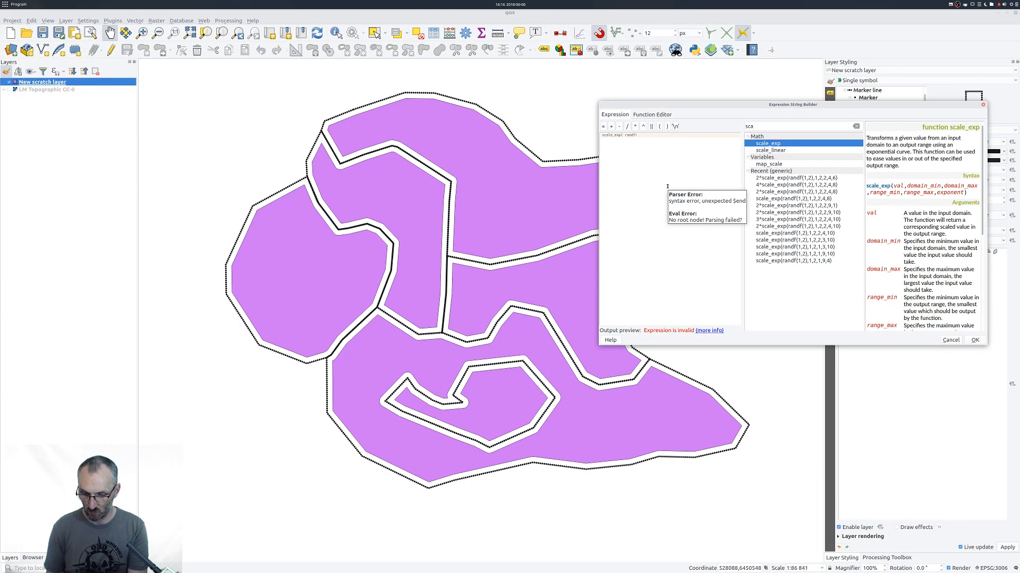
type("1,2),1,2,2,10,")
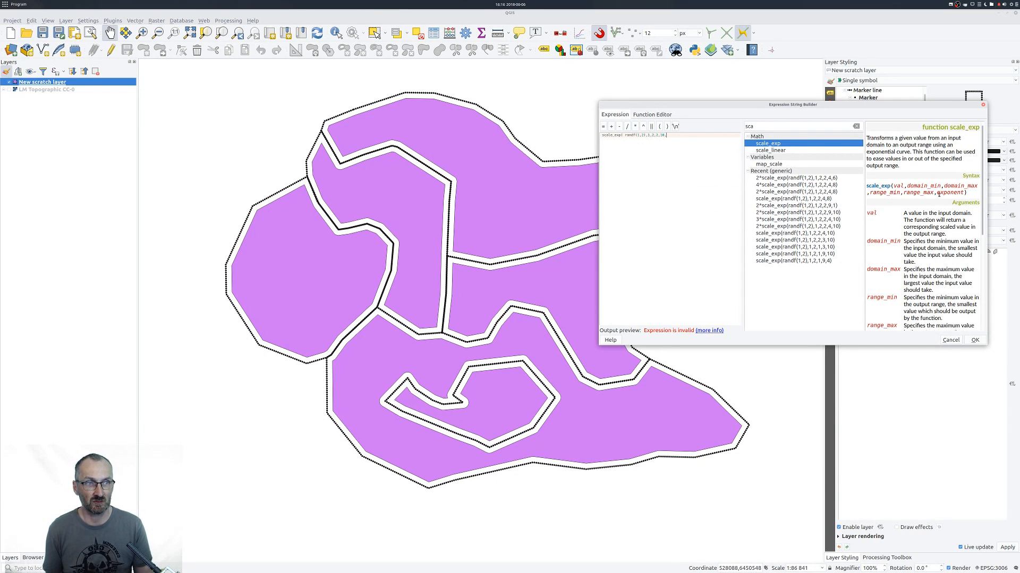
left_click_drag(937, 193, 964, 192)
left_click(671, 136)
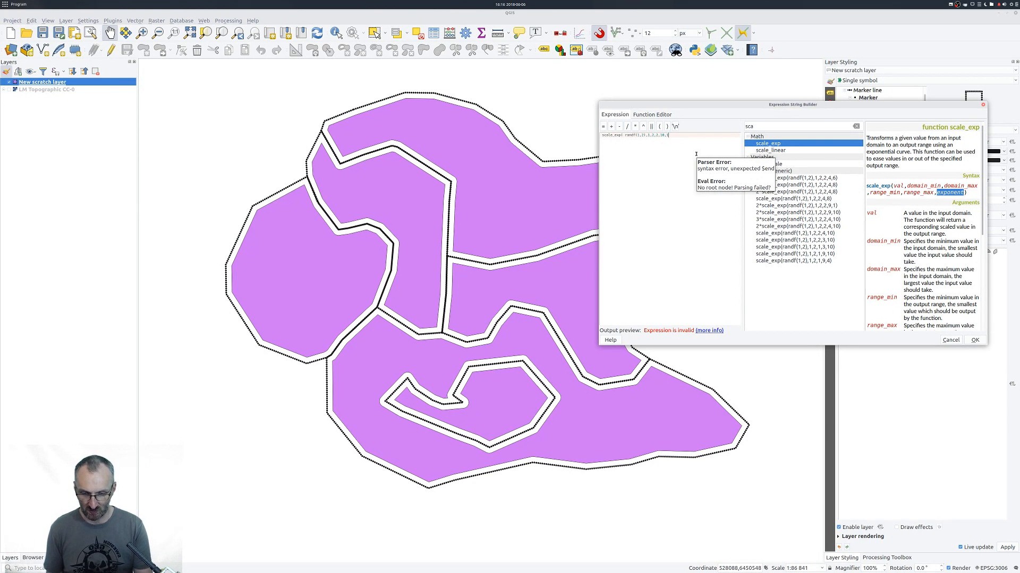
type(")")
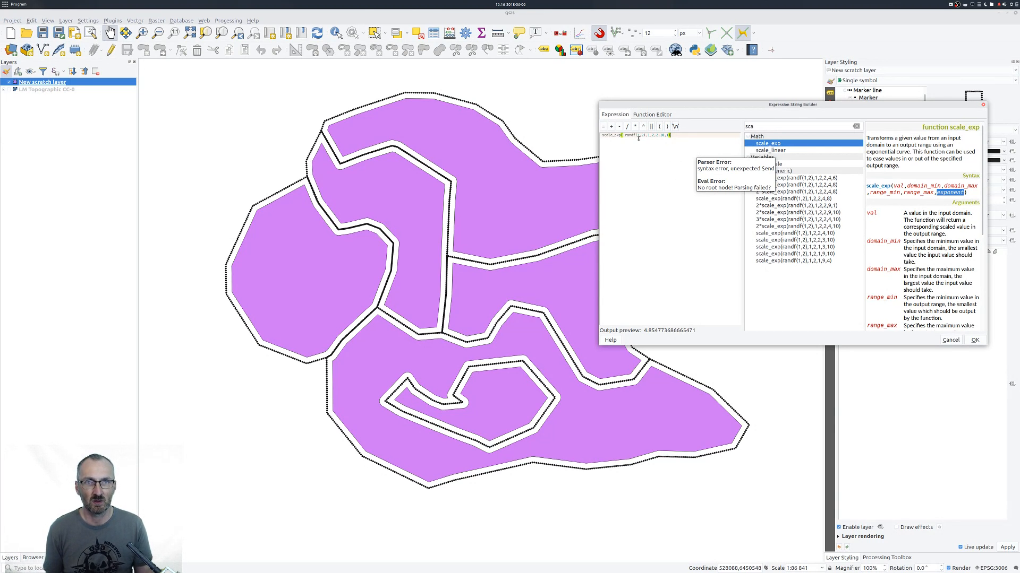
left_click(975, 341)
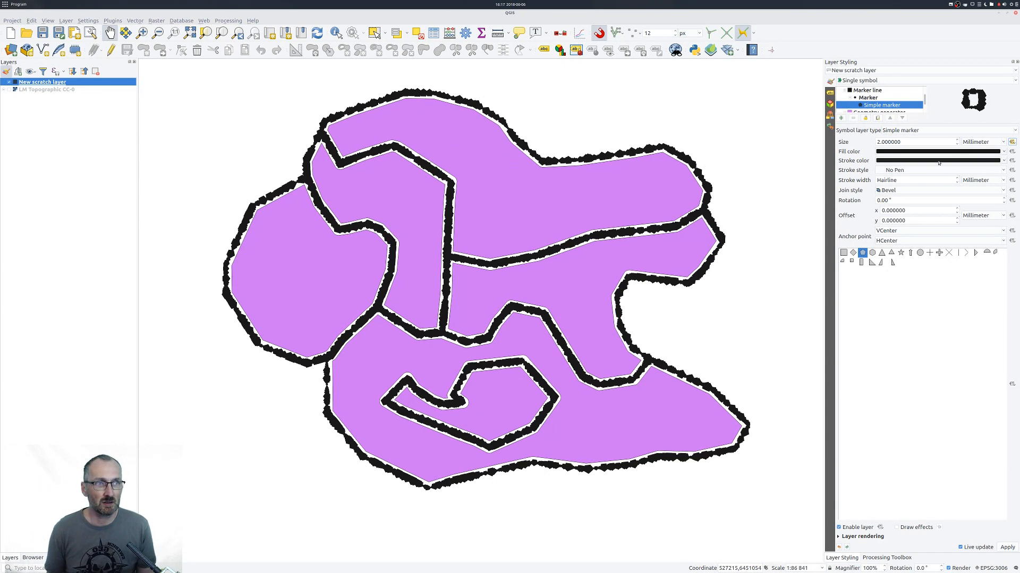
Change the exponent in the marker size's scale_exp expression to 8.
left_click(1012, 142)
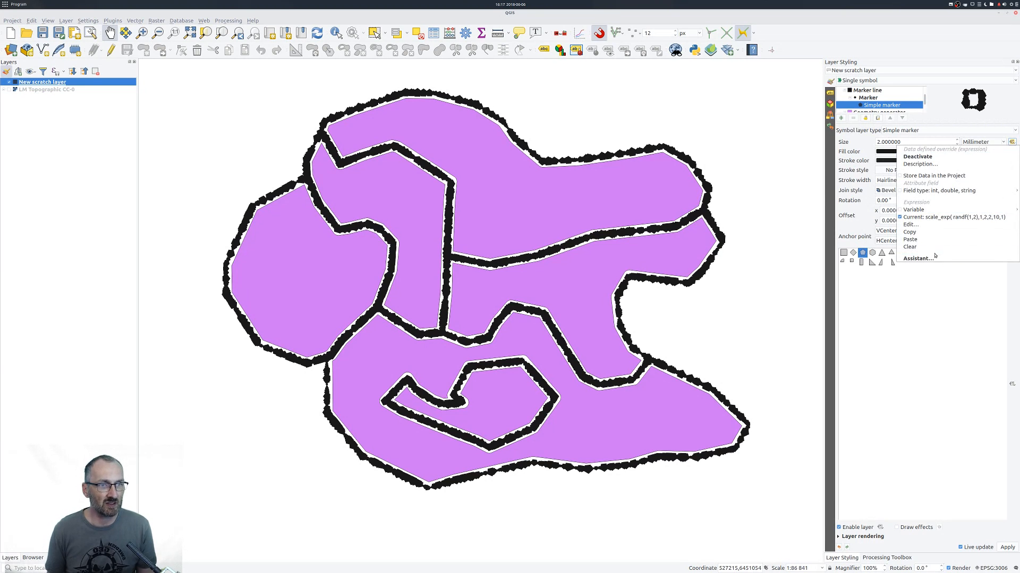
left_click(910, 224)
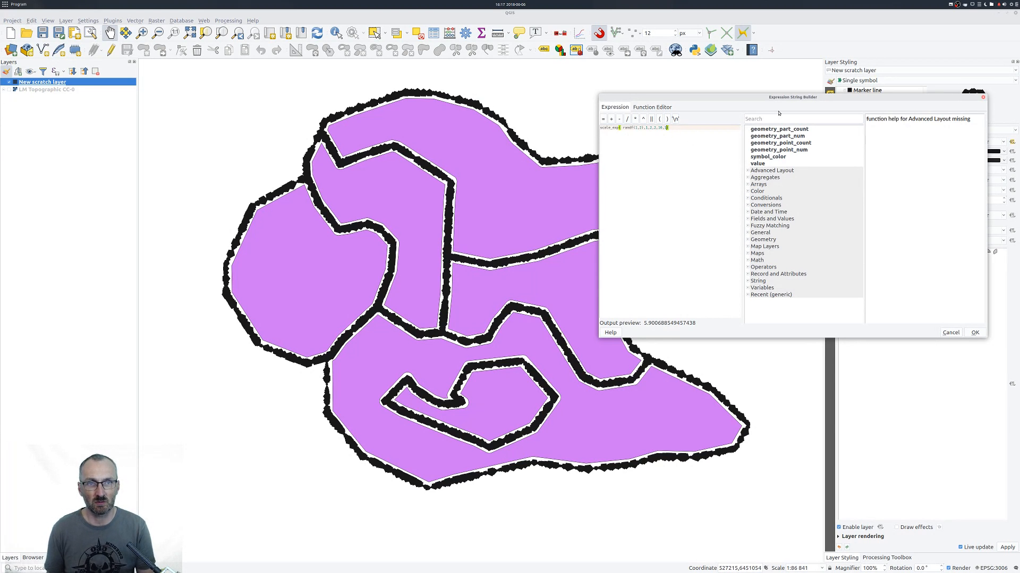
key("BackSpace")
type("8")
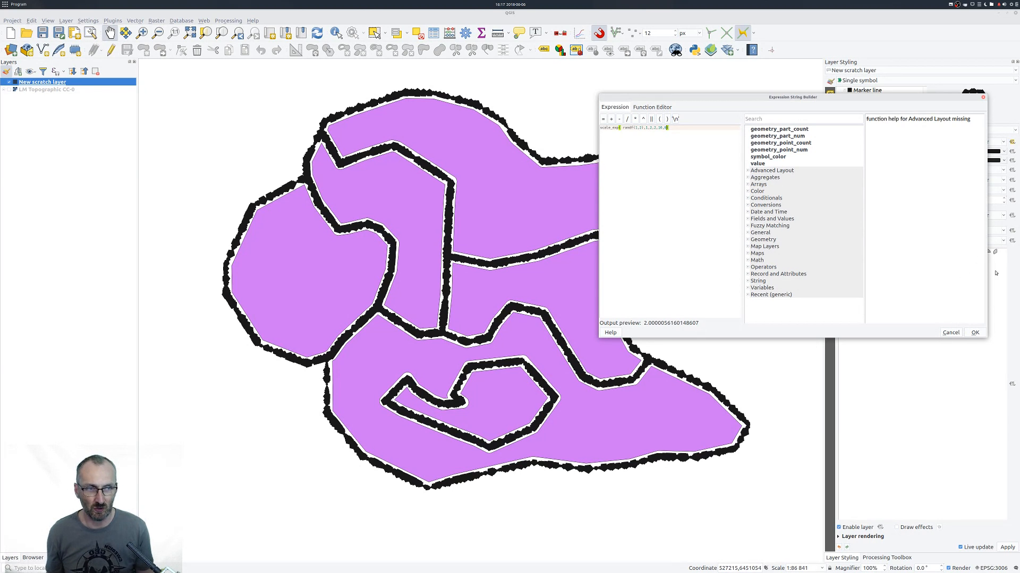
left_click(974, 333)
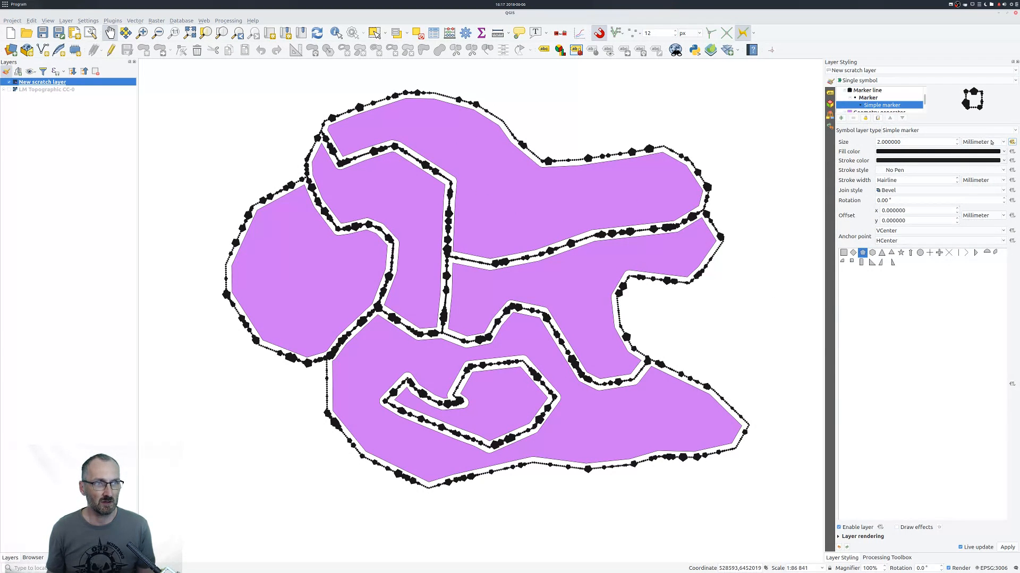
Set the output range in the marker size expression to a minimum of 3 and a maximum of 6.
left_click(1011, 142)
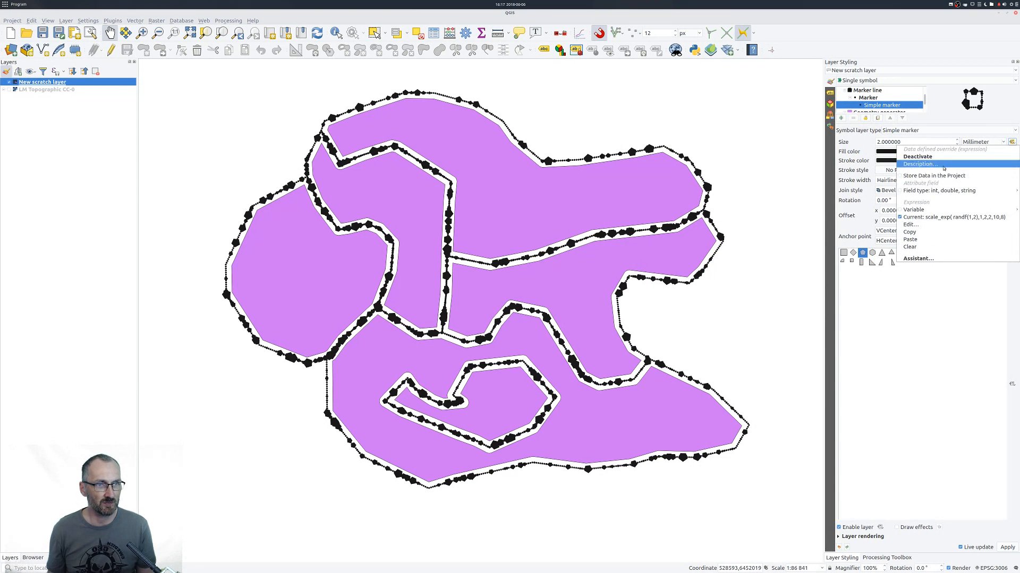
left_click(918, 224)
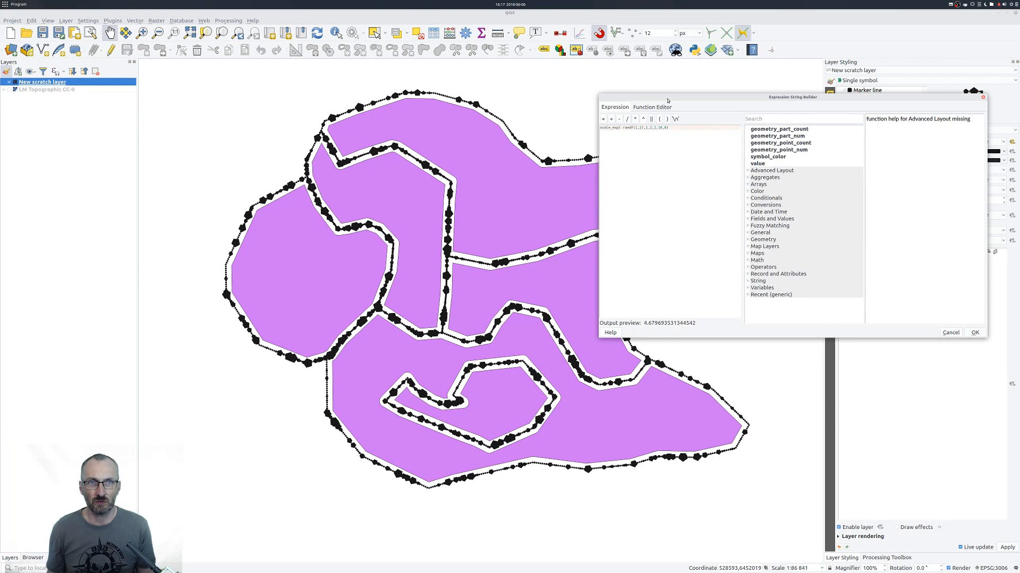
left_click_drag(667, 100, 650, 135)
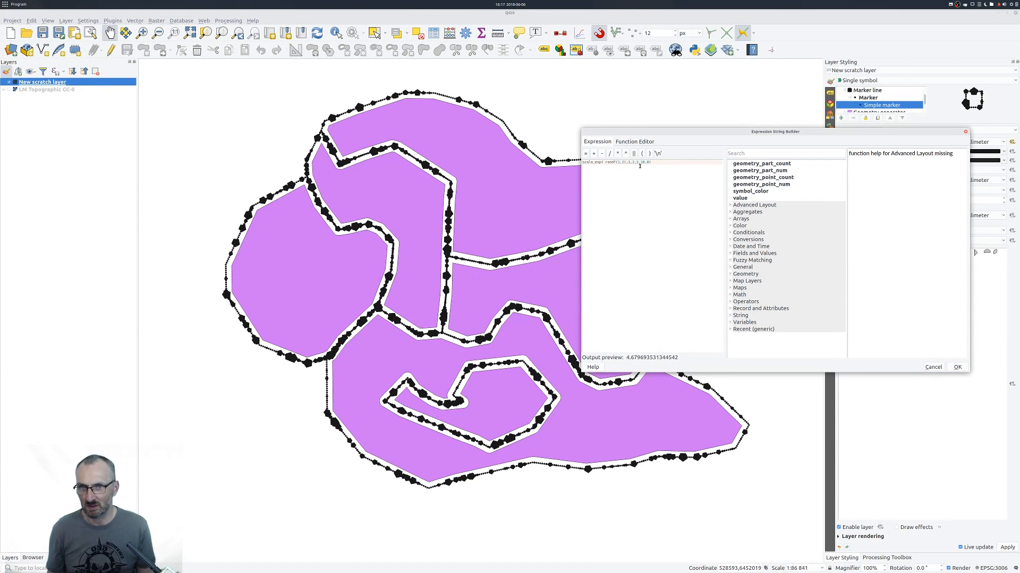
left_click(637, 162)
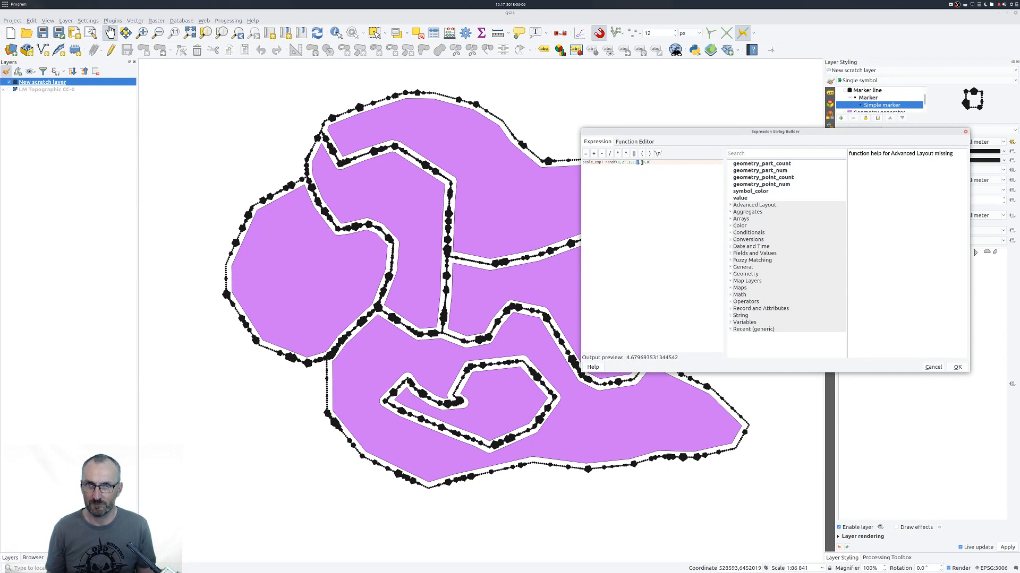
type("3,10")
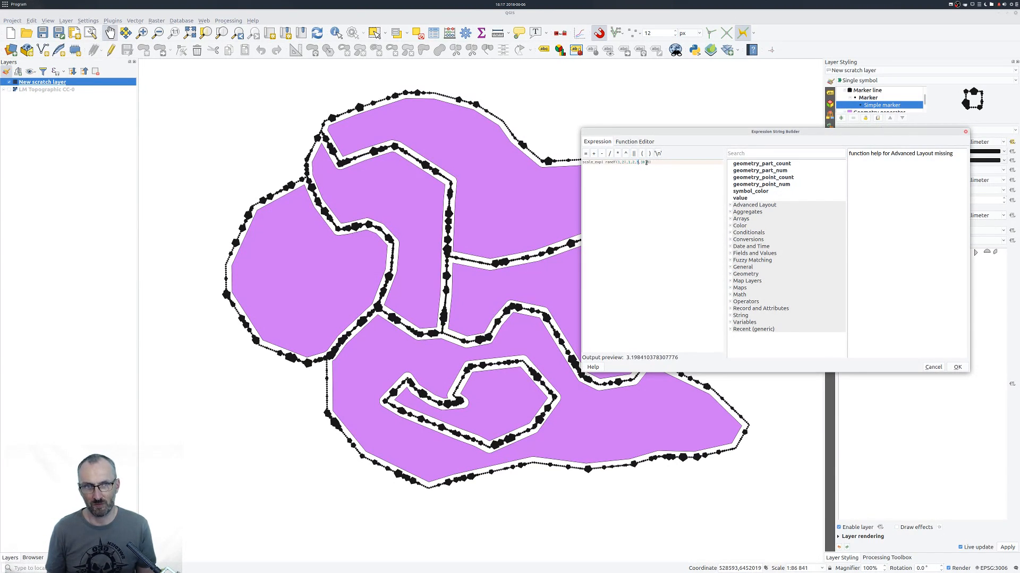
double_click(641, 162)
type("6")
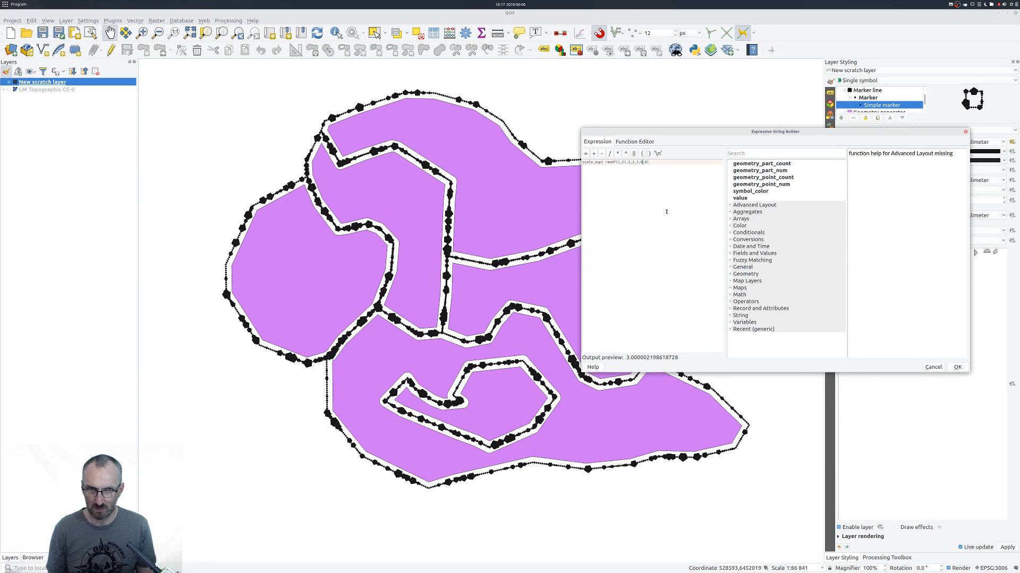
left_click(957, 368)
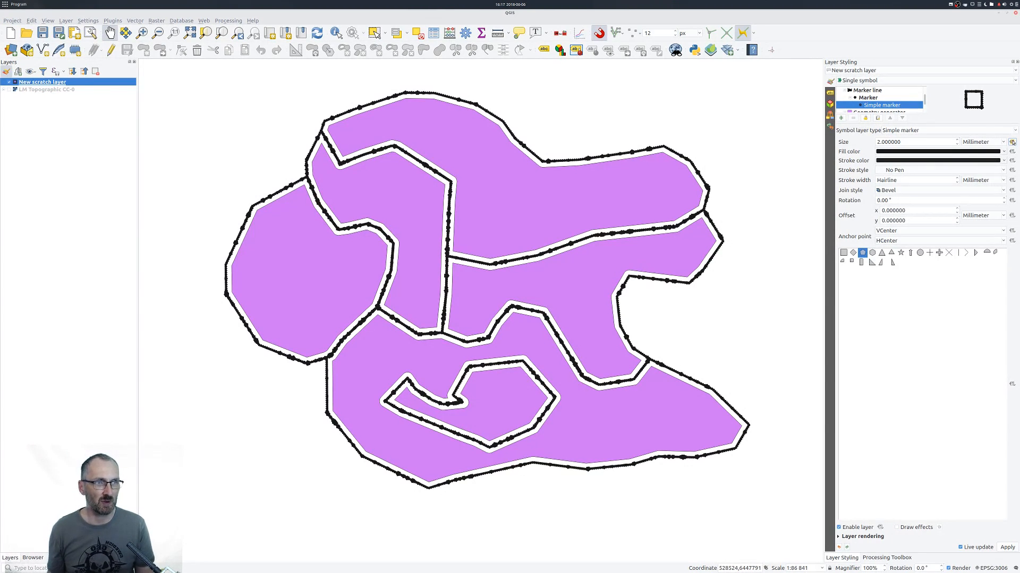
Define the simple marker's rotation with the data-defined expression rand(0,360).
left_click(1013, 142)
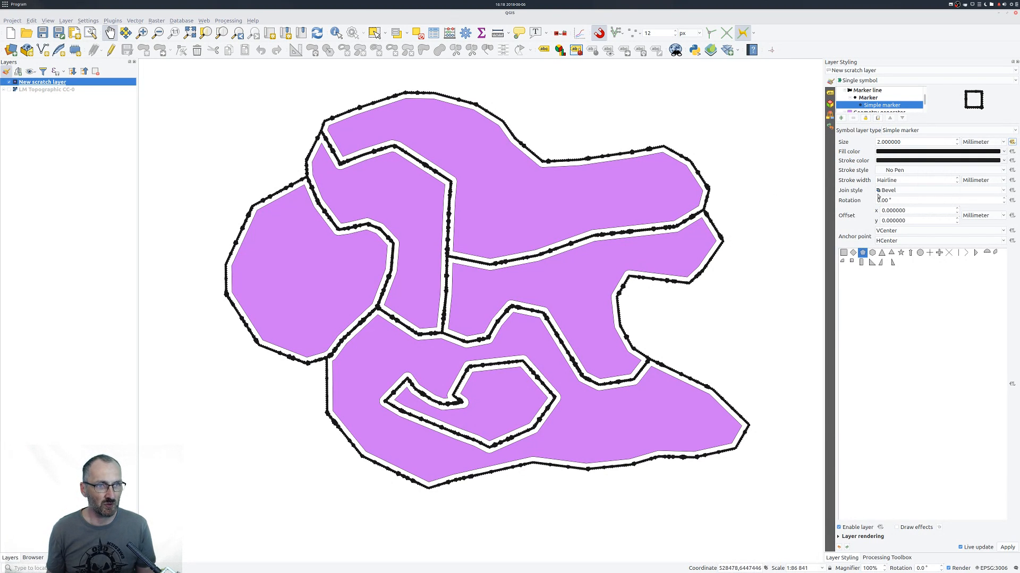
left_click(1012, 200)
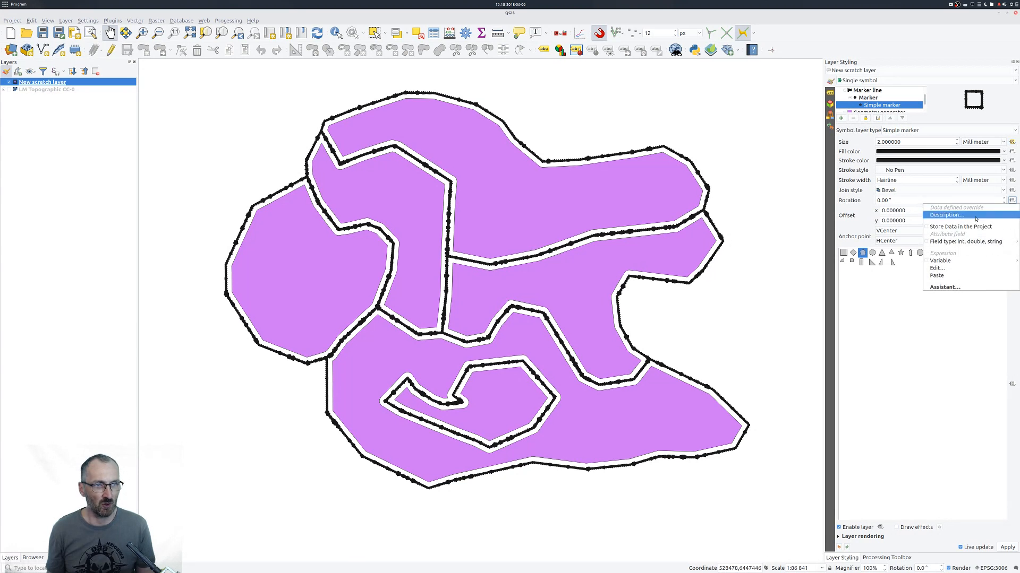
left_click(938, 268)
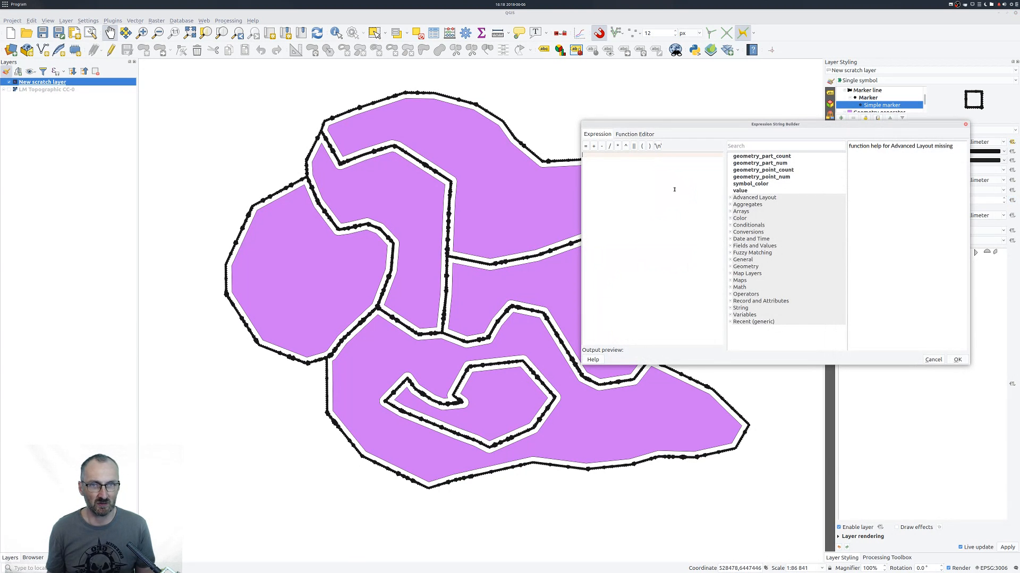
type("far")
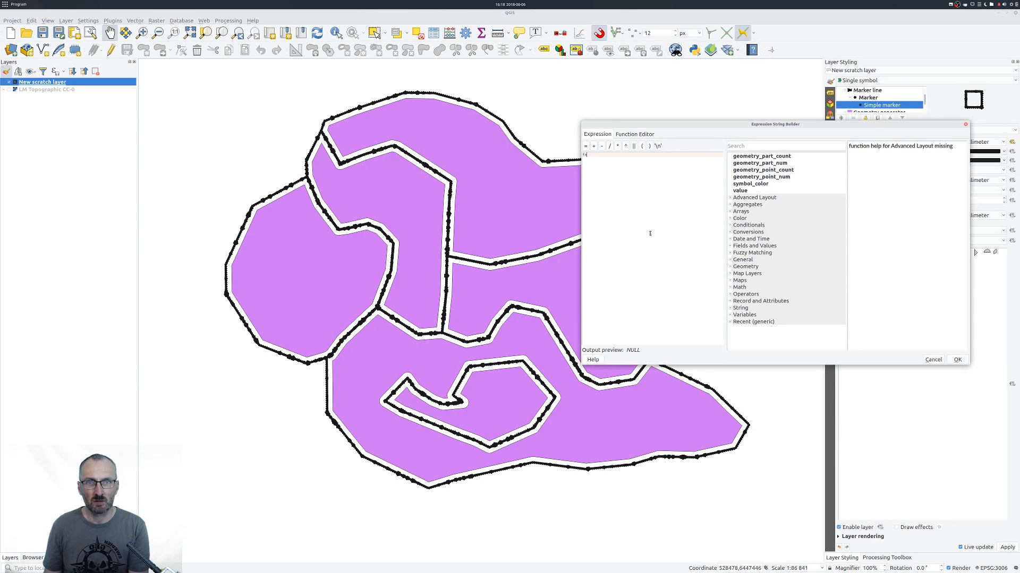
type("and(0,")
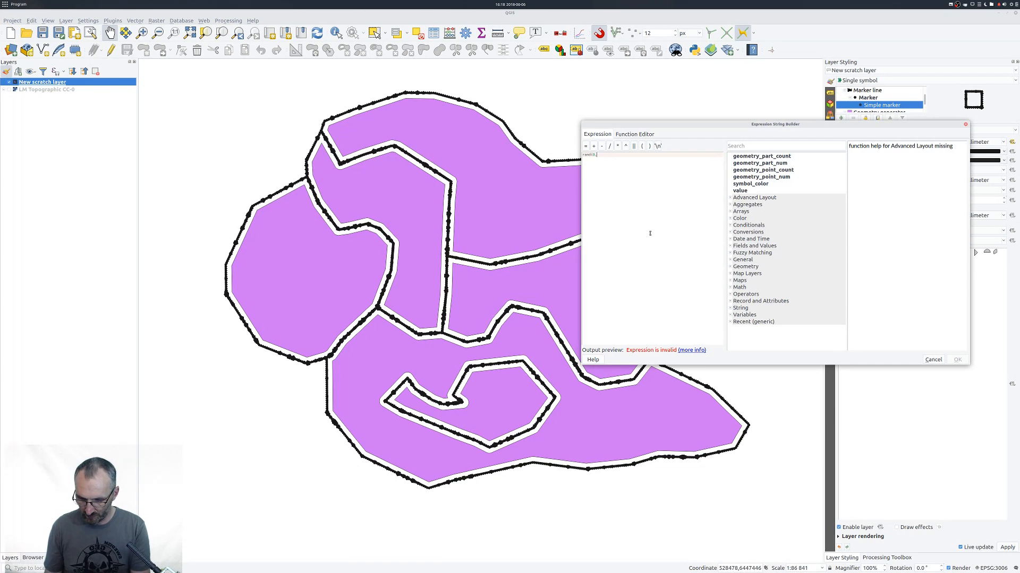
type("360)")
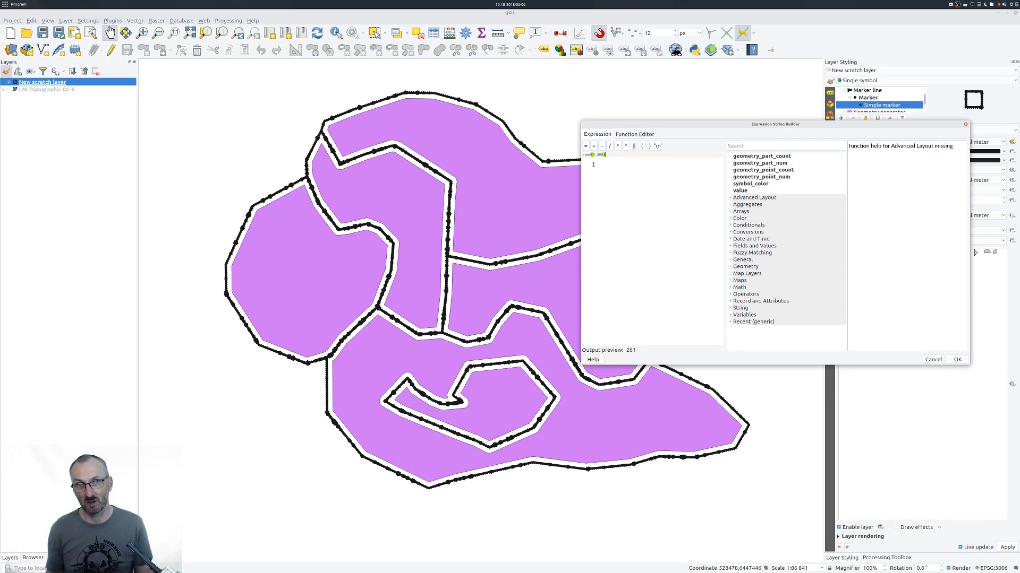
left_click(956, 361)
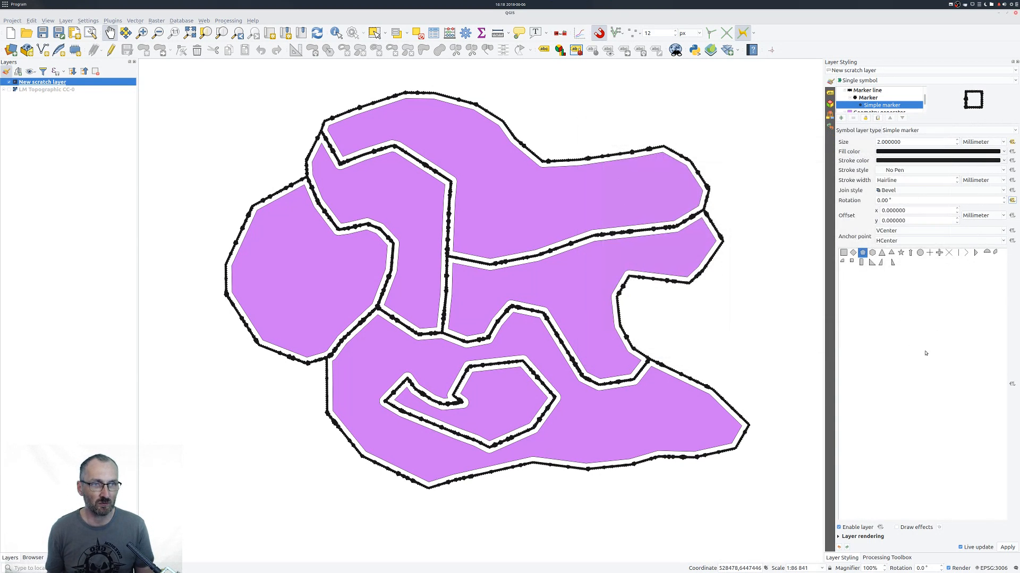
Set the buffer distance in the geometry generator's expression to -800.
mouse_move(606, 345)
left_mouse_down()
mouse_move(572, 333)
mouse_move(570, 315)
mouse_move(567, 337)
mouse_move(591, 338)
left_mouse_up()
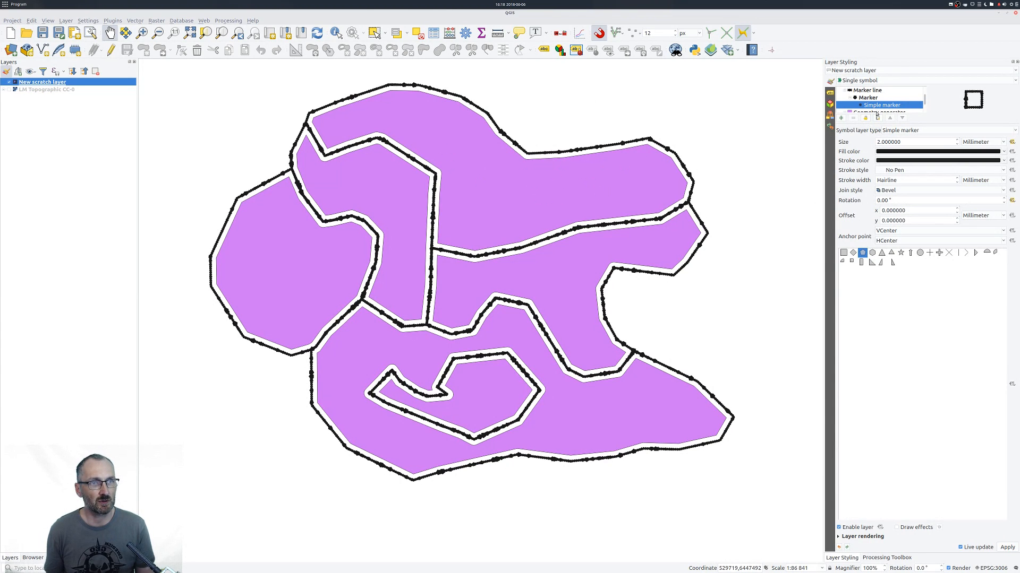
left_click(877, 112)
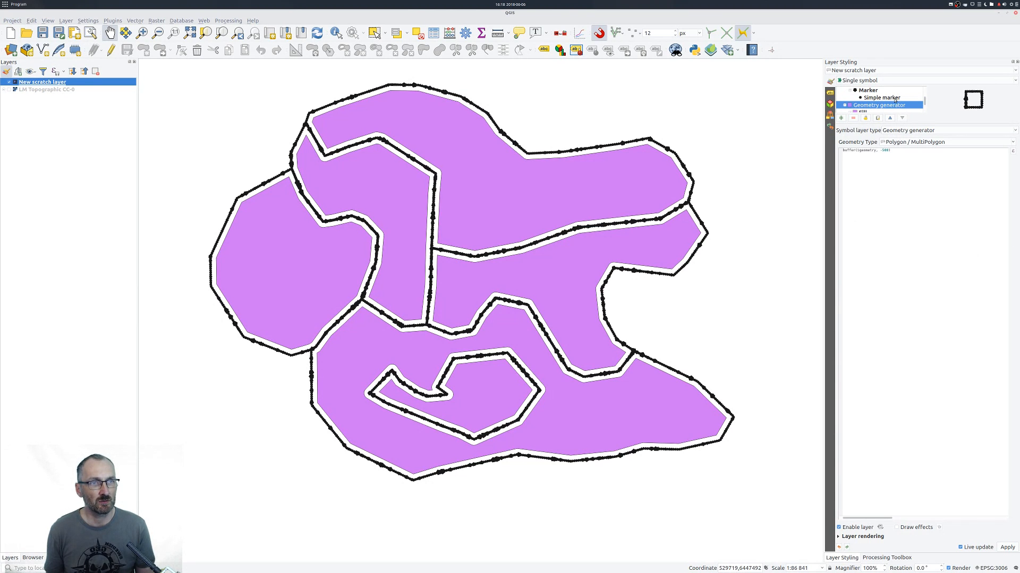
scroll(895, 100, "down", 1)
left_click(883, 150)
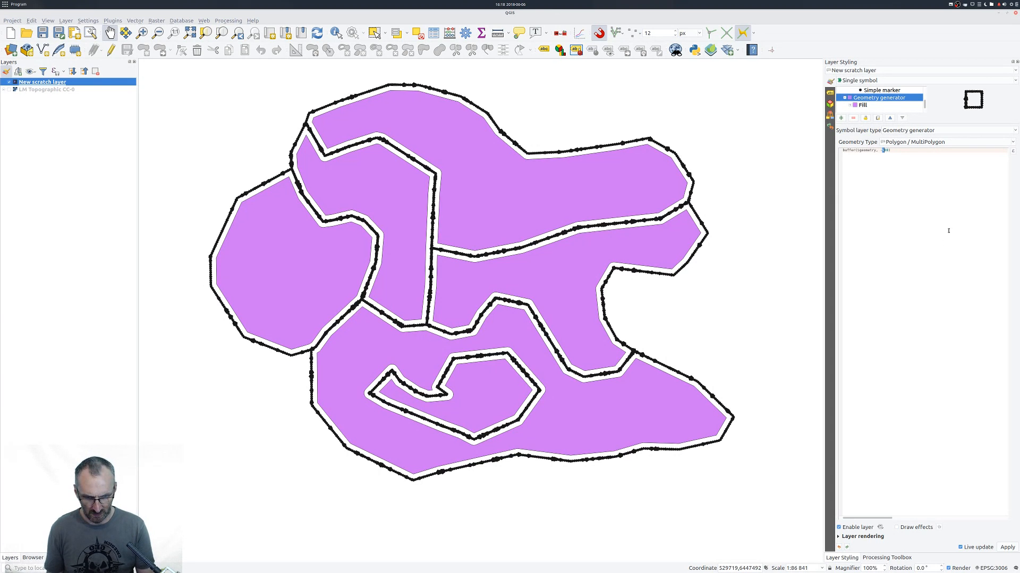
type("8")
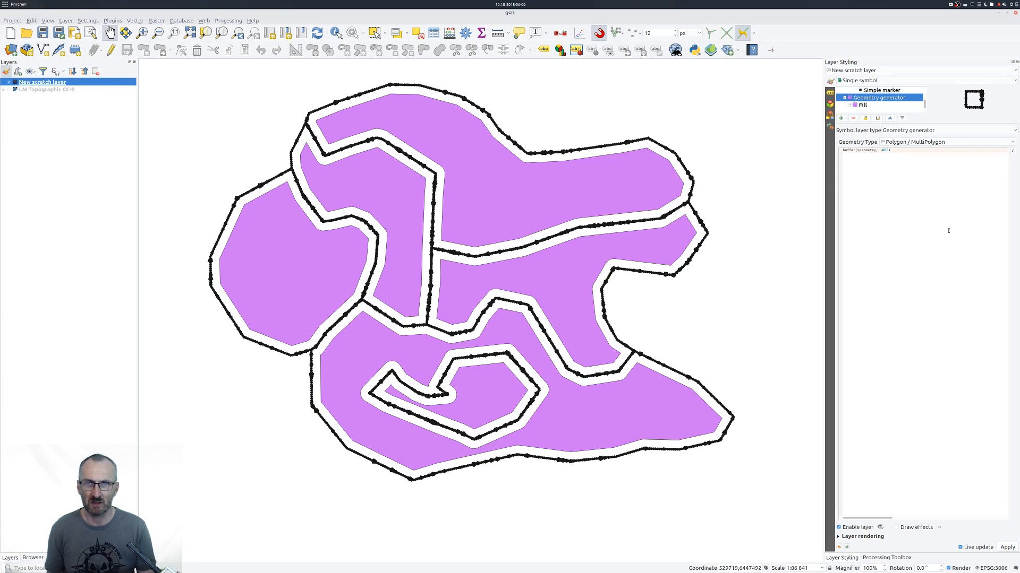
Add a simple fill symbol layer and move it beneath the geometry generator in the symbol layer order.
mouse_move(487, 301)
left_mouse_down()
mouse_move(503, 299)
mouse_move(485, 312)
left_mouse_up()
scroll(484, 312, "up", 1)
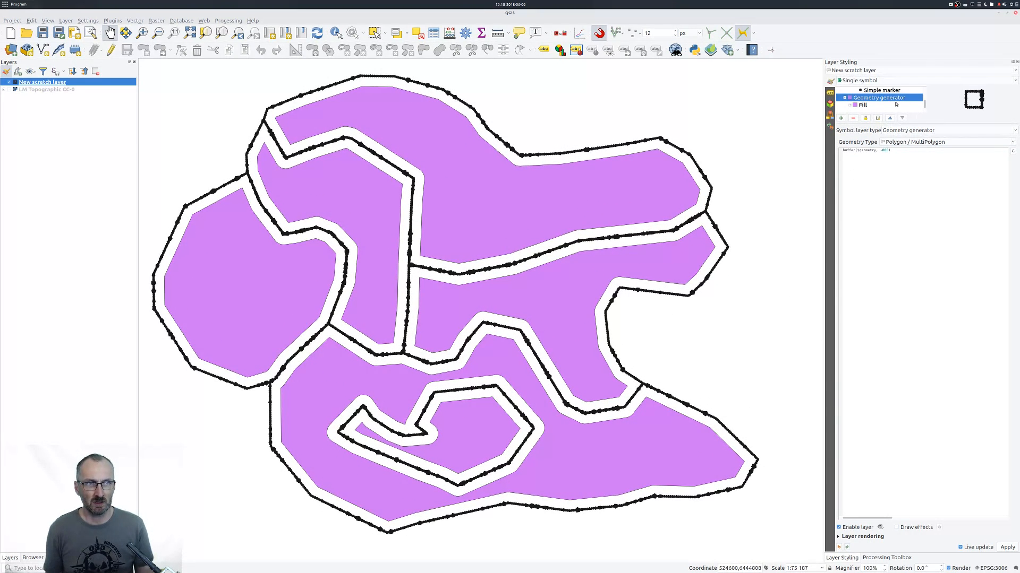
left_click(844, 98)
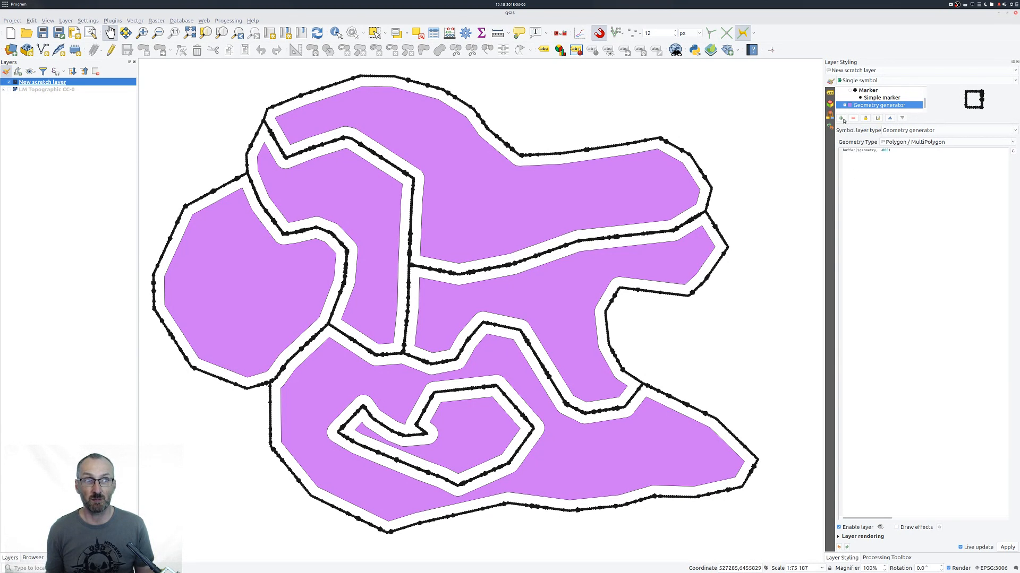
left_click(842, 118)
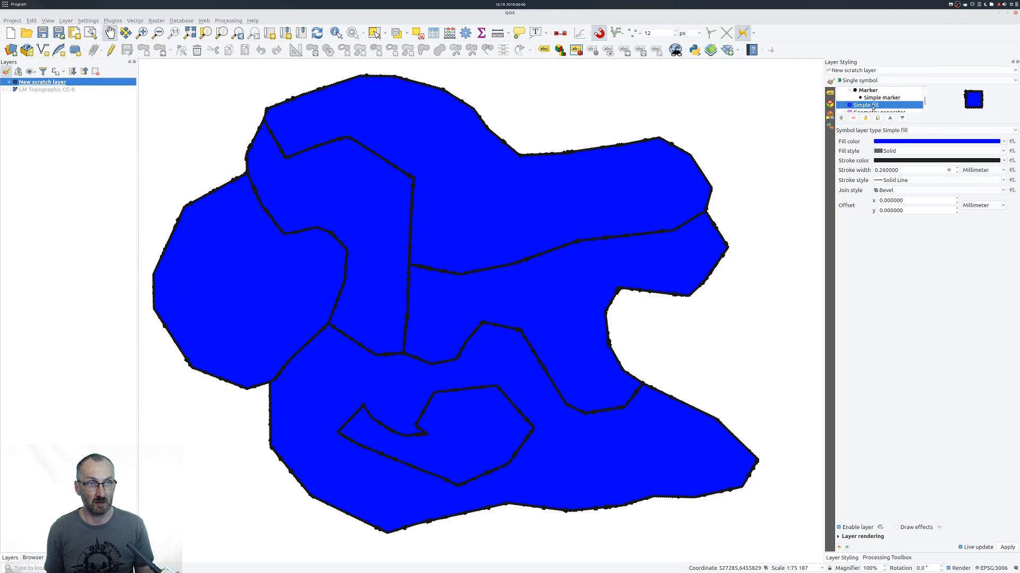
left_click(901, 117)
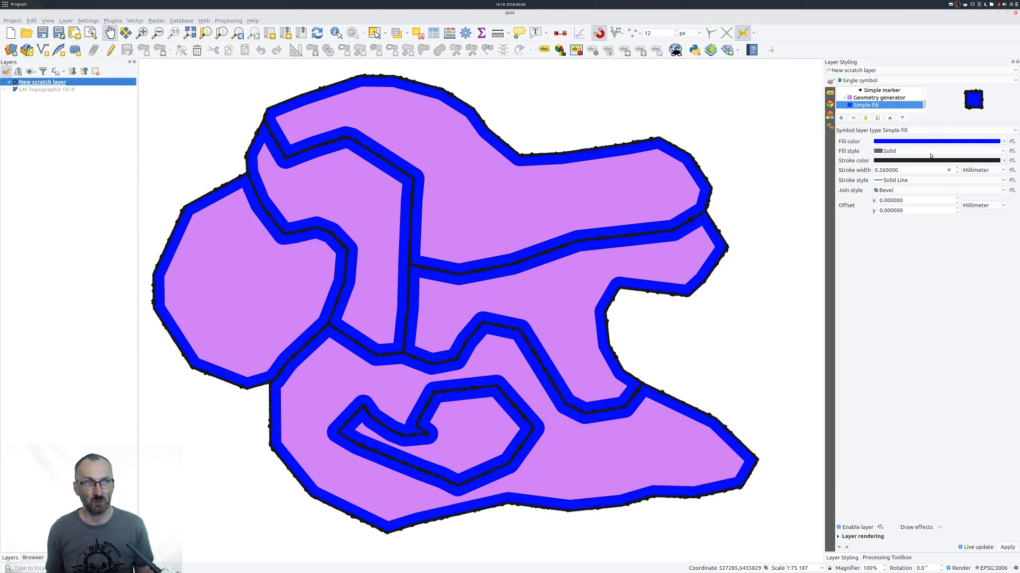
Set the base simple fill's stroke style to No Pen and its fill color to a pale lavender blue.
left_click(910, 180)
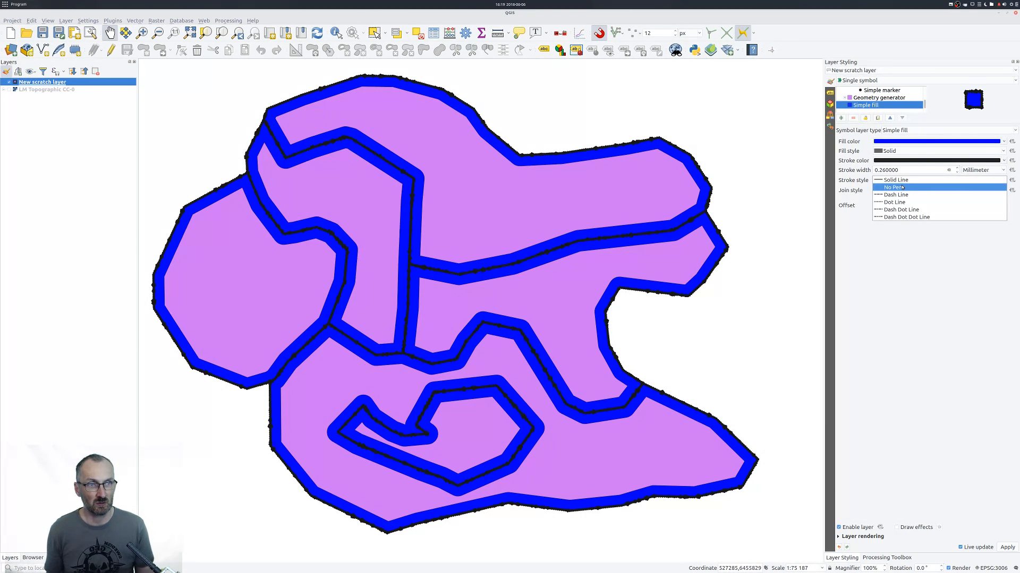
left_click(901, 188)
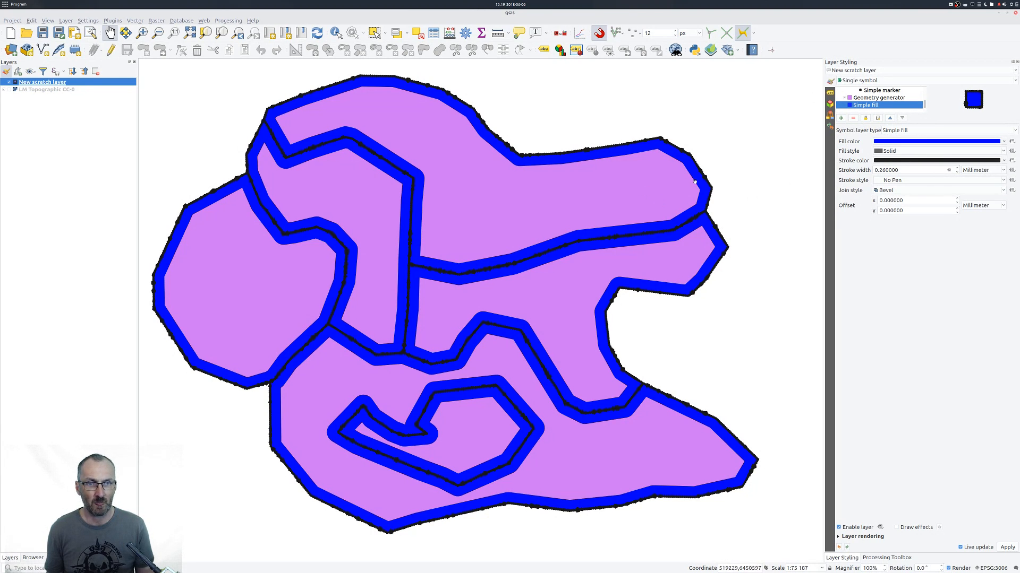
left_click(1000, 141)
left_click(899, 179)
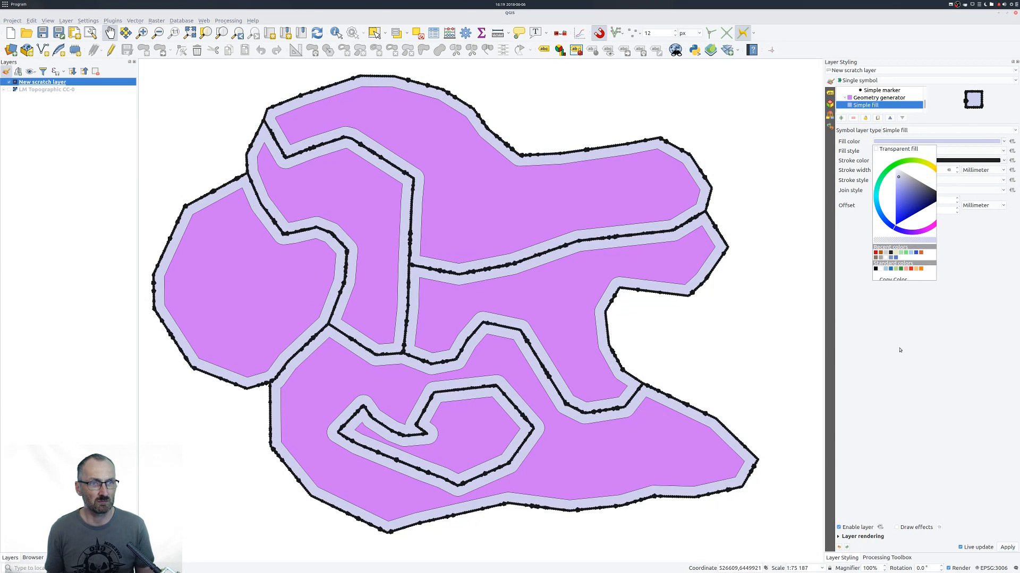
left_click(900, 350)
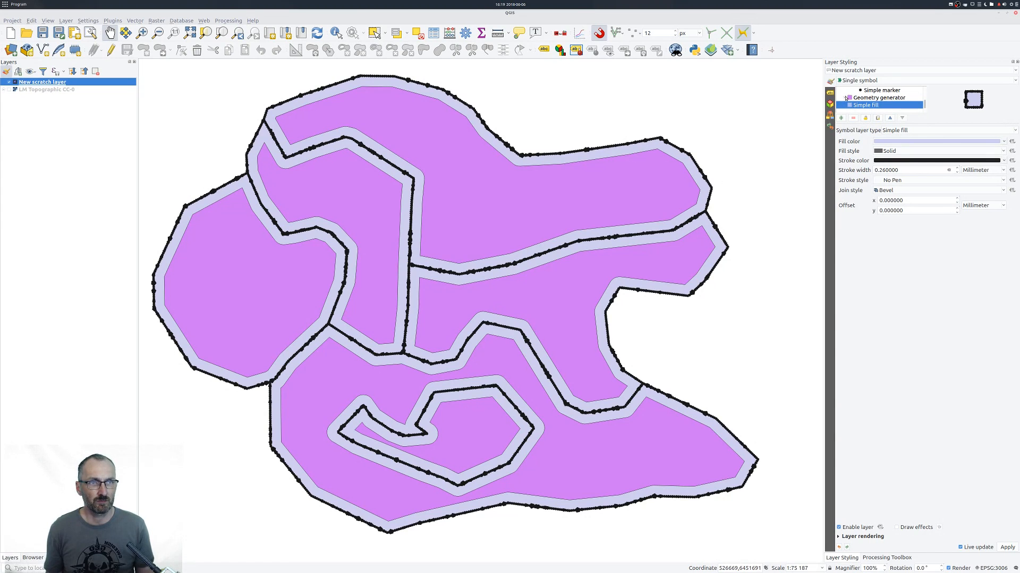
Set the stroke style of the simple fill inside the geometry generator to No Pen.
left_click(845, 98)
left_click(849, 98)
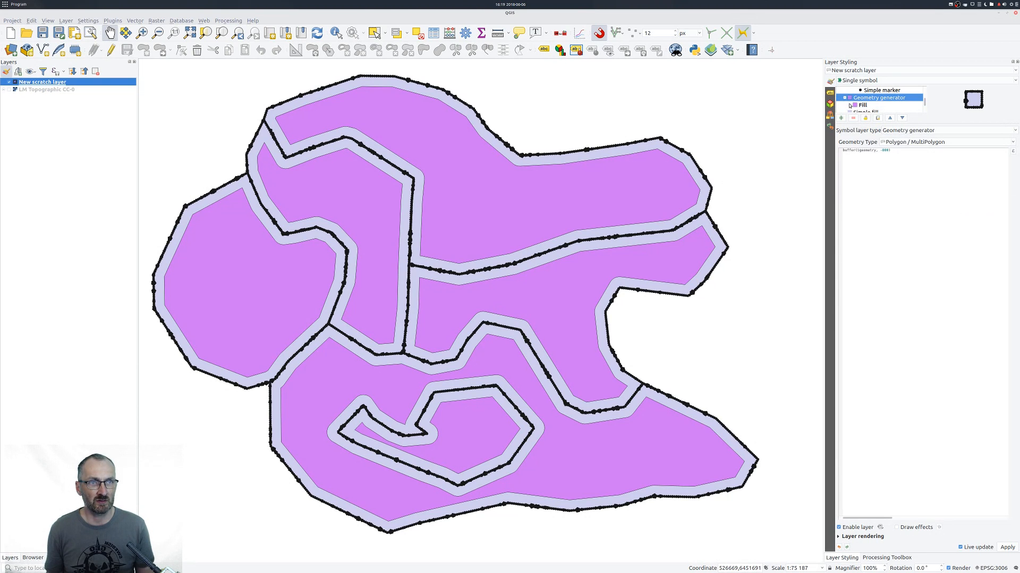
left_click(877, 111)
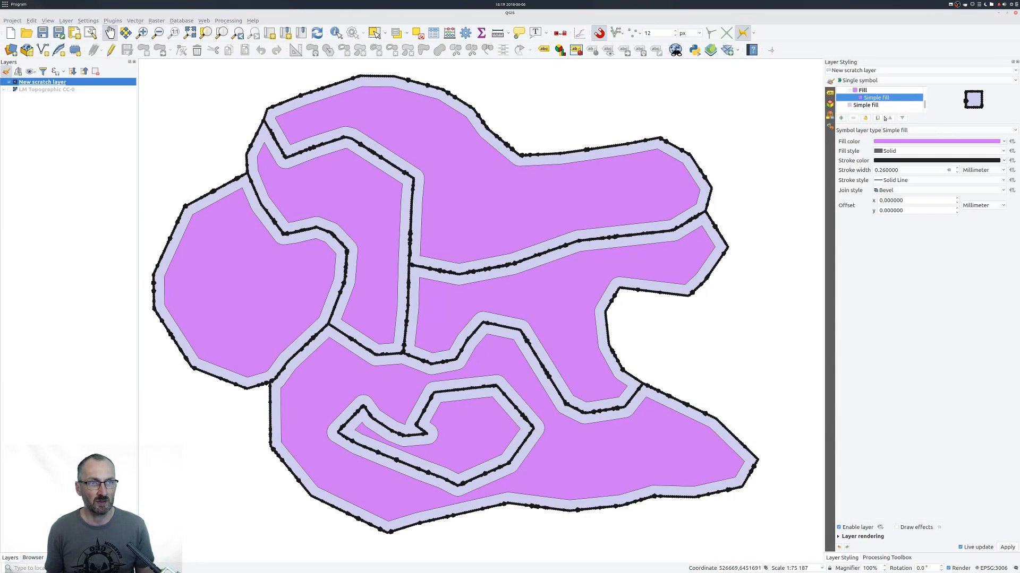
left_click(902, 180)
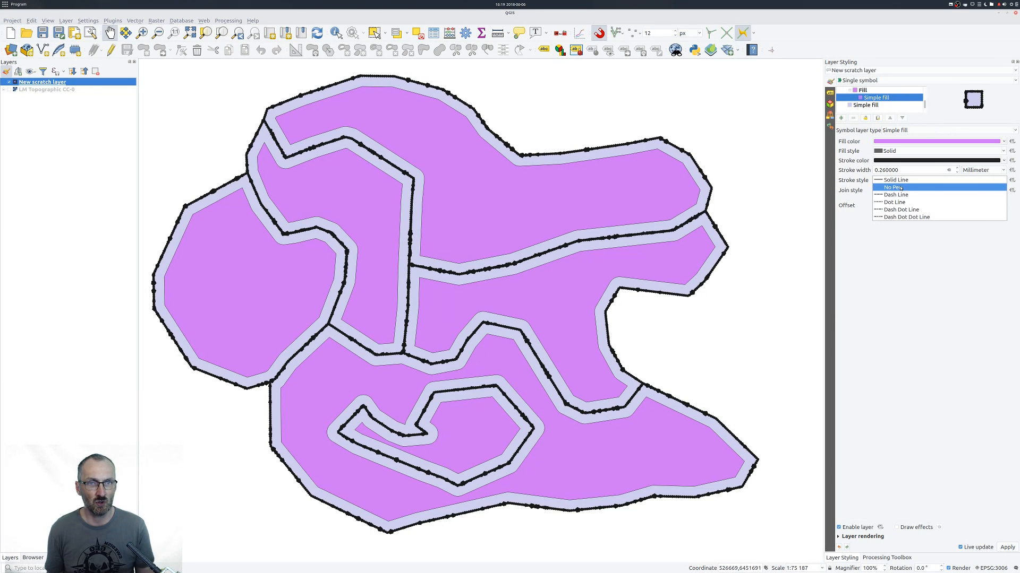
left_click(900, 188)
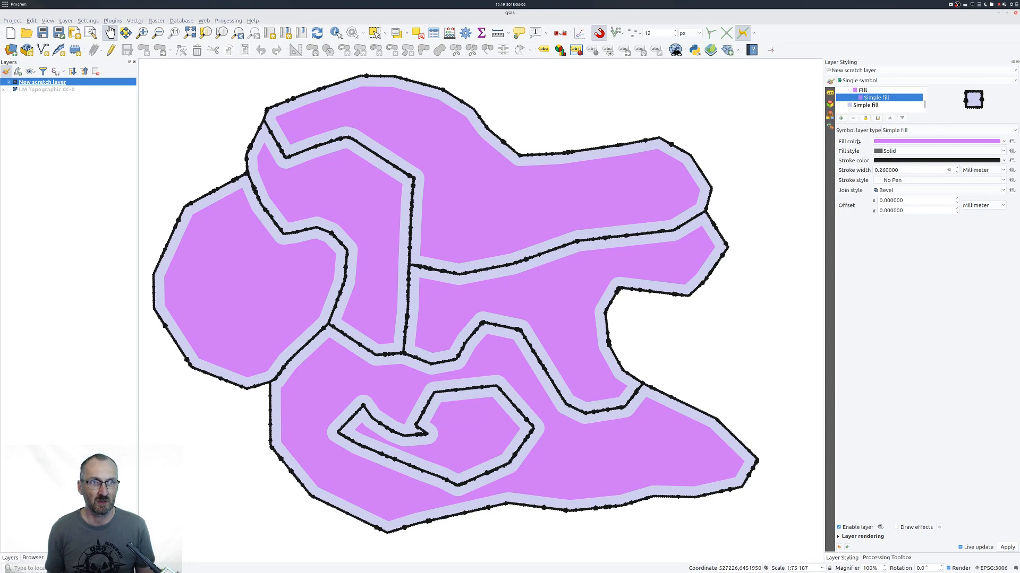
Add an Outline: Marker line symbol layer above the geometry generator's simple fill and reduce its marker interval.
scroll(894, 106, "up", 1)
scroll(894, 105, "down", 1)
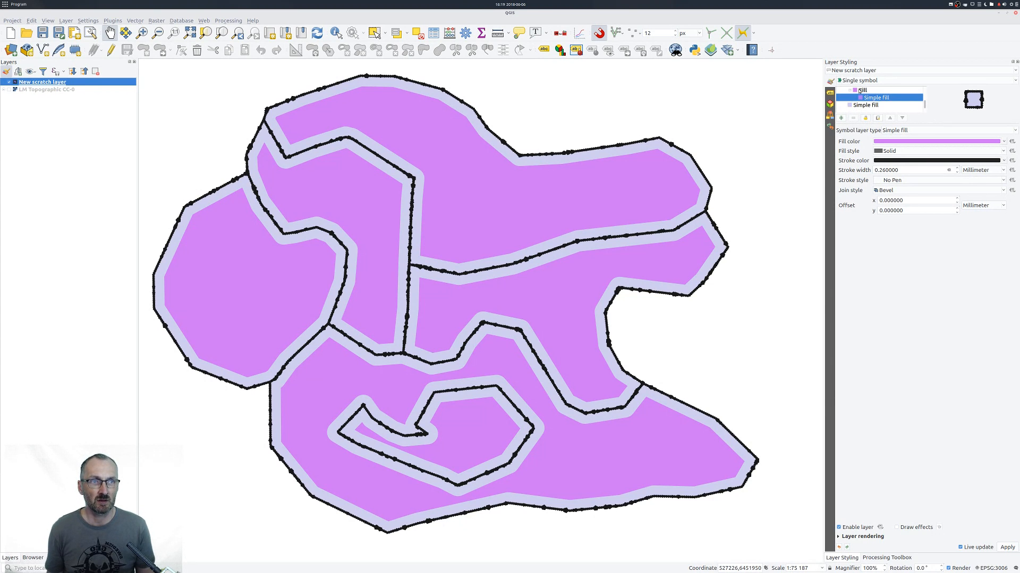
left_click(841, 118)
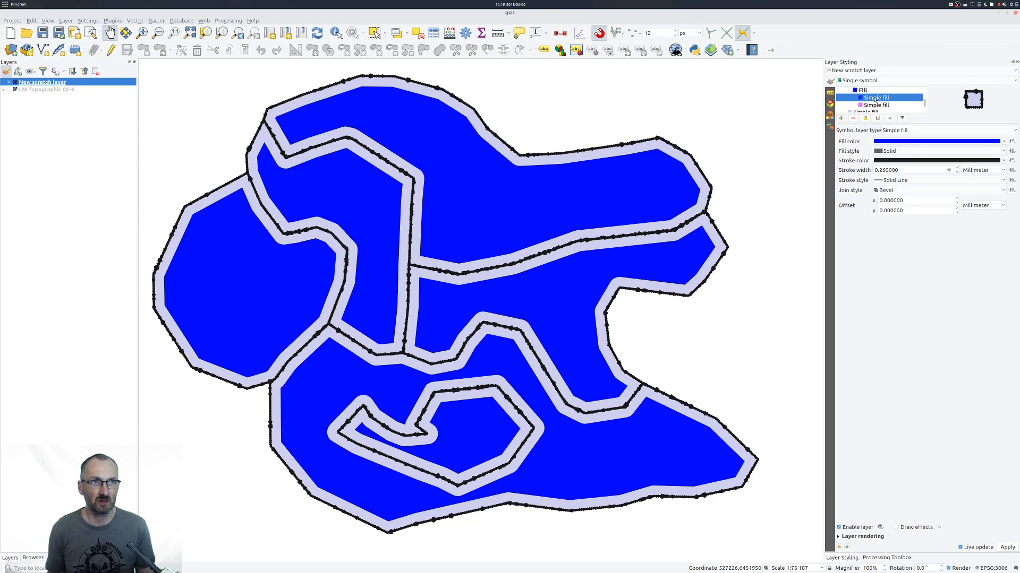
left_click(918, 132)
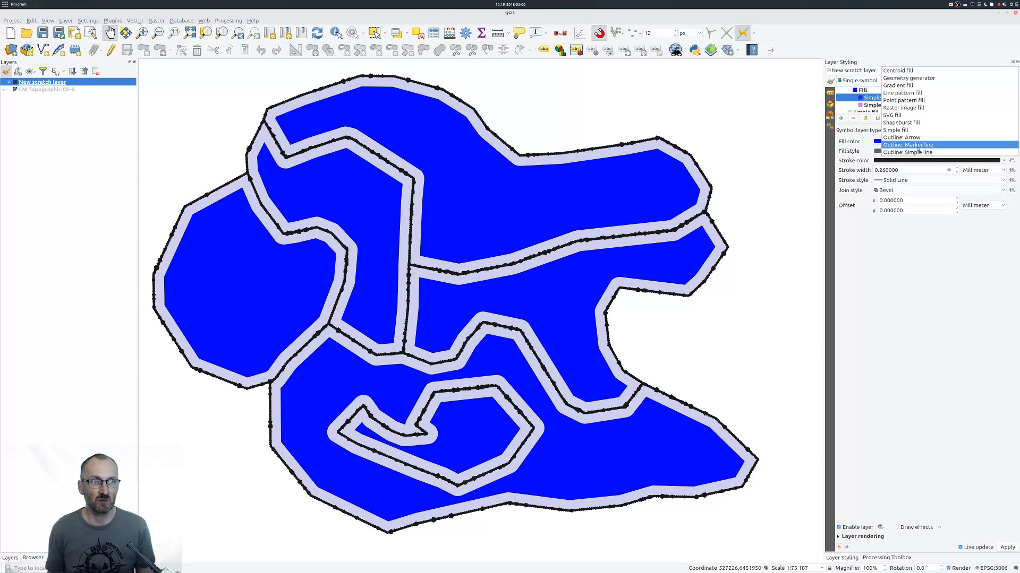
left_click(908, 145)
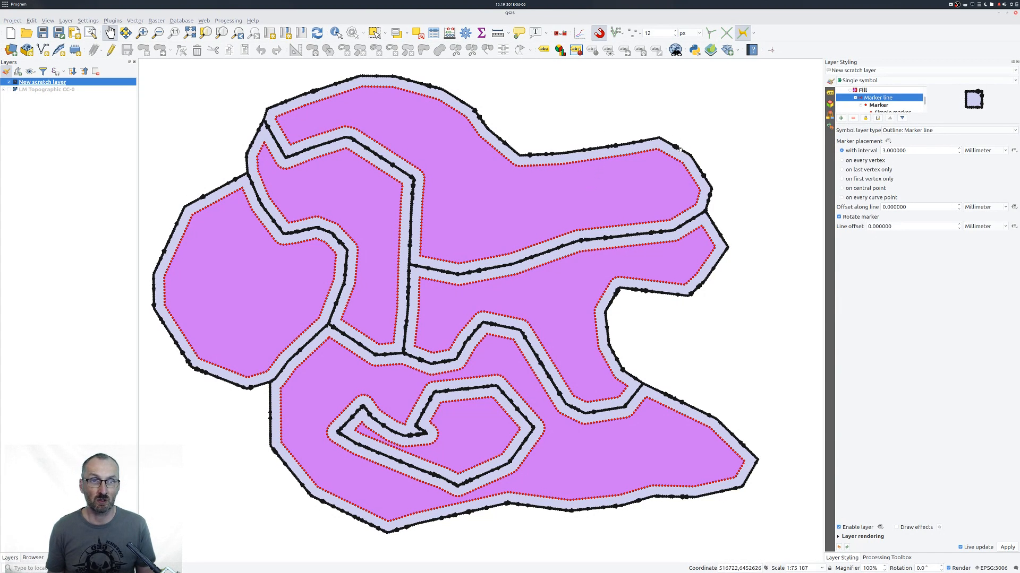
scroll(897, 151, "down", 1)
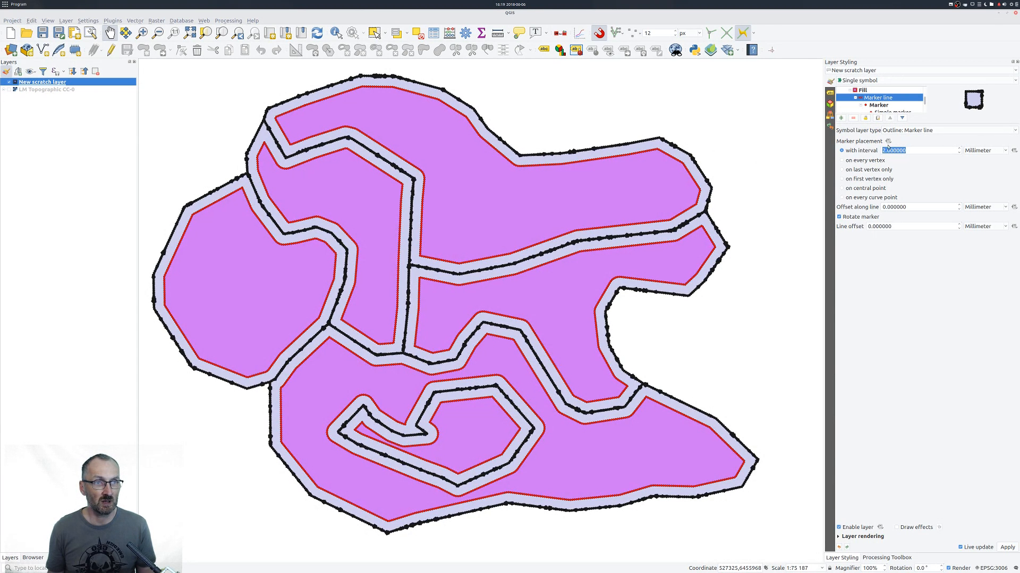
Define the inner marker's size with the recent scale_exp expression, changed to scale_exp(randf(1,2),1,2,5,9,8).
left_click(894, 112)
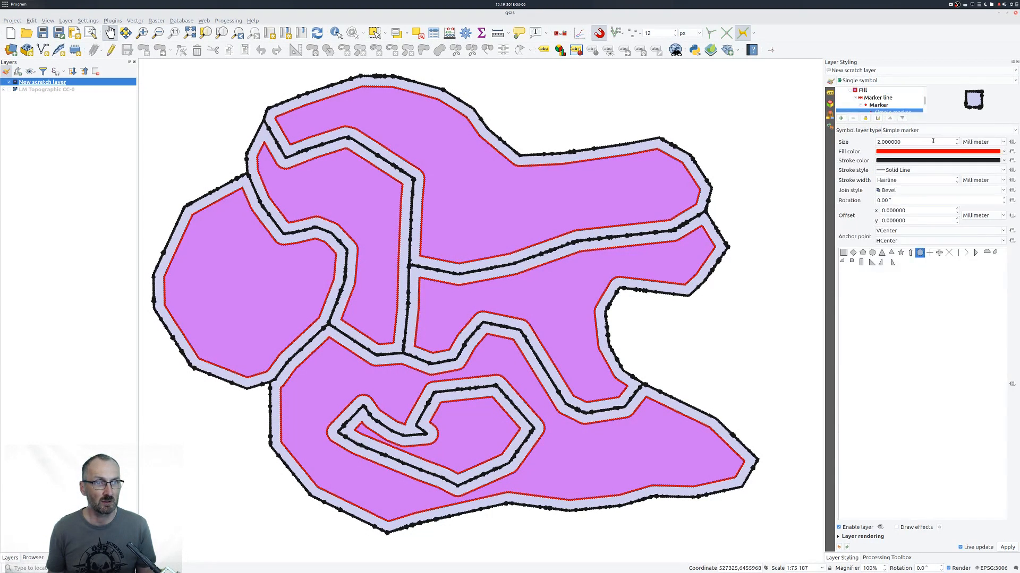
left_click(1012, 142)
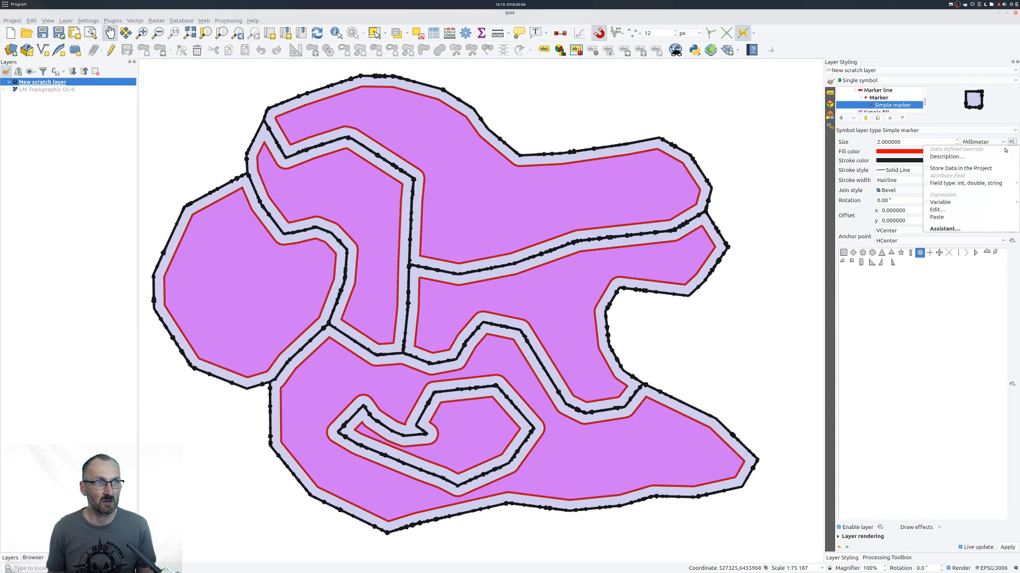
left_click(945, 216)
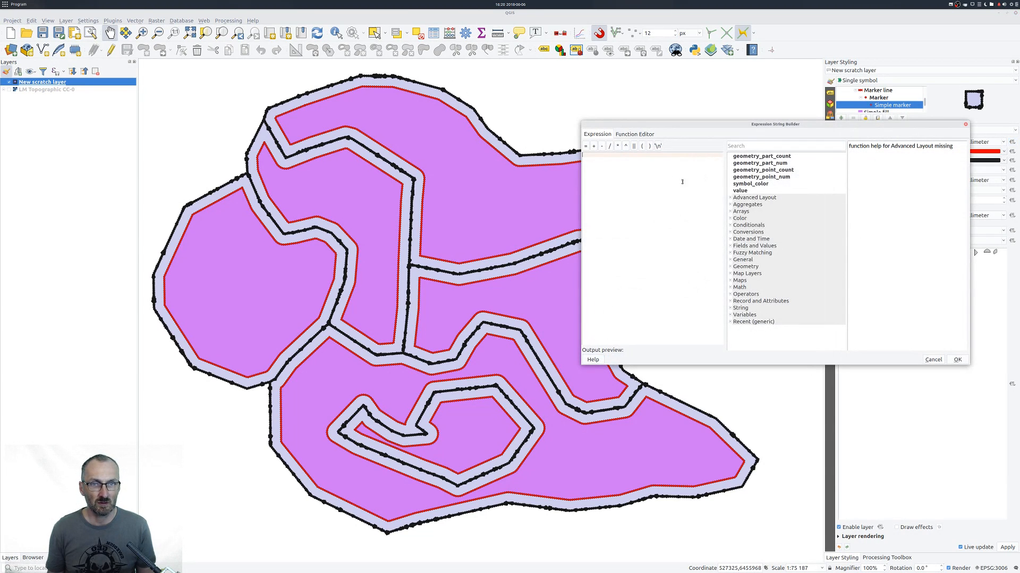
left_click(730, 322)
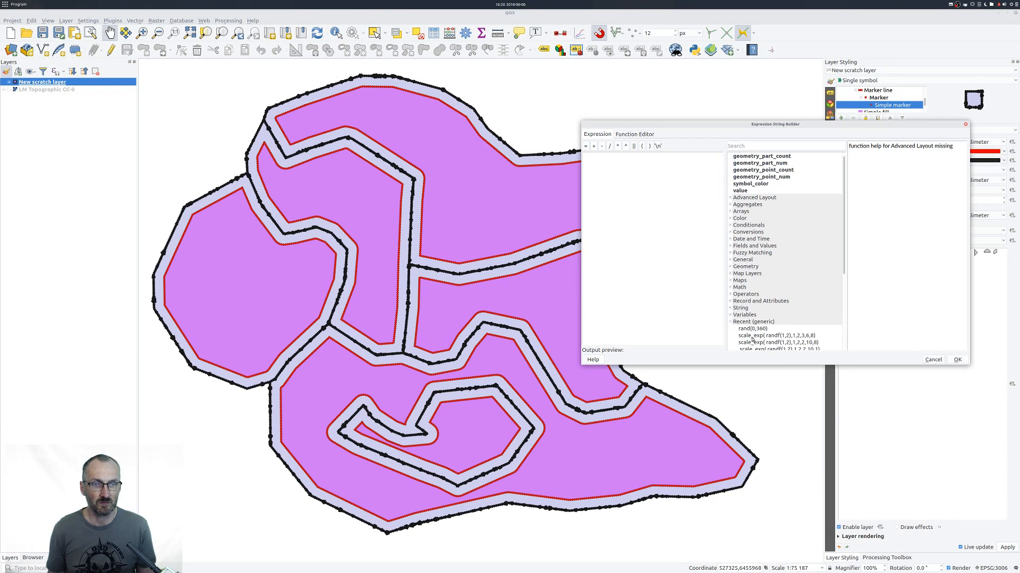
double_click(752, 336)
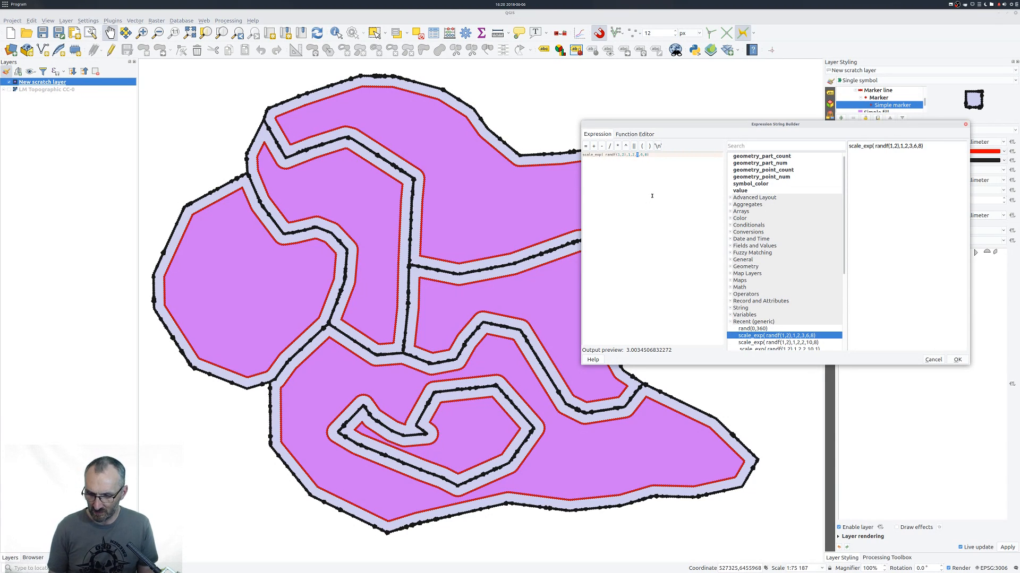
type("5,")
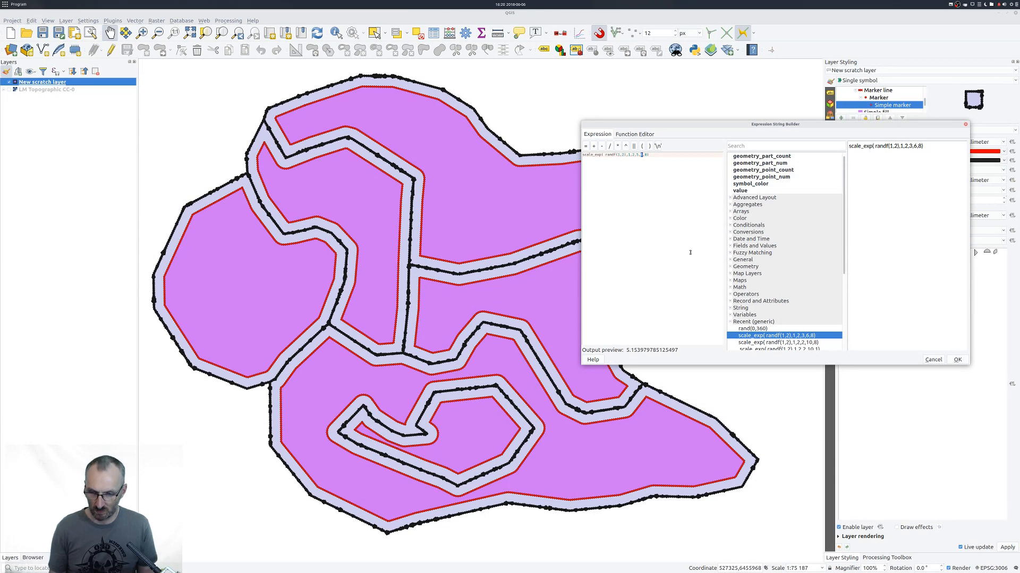
type("9")
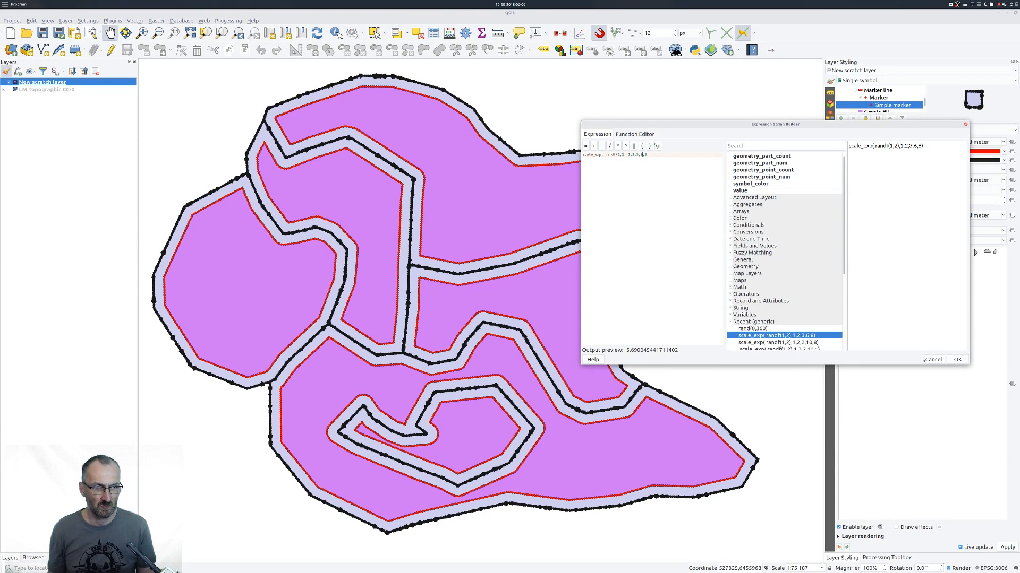
left_click(957, 360)
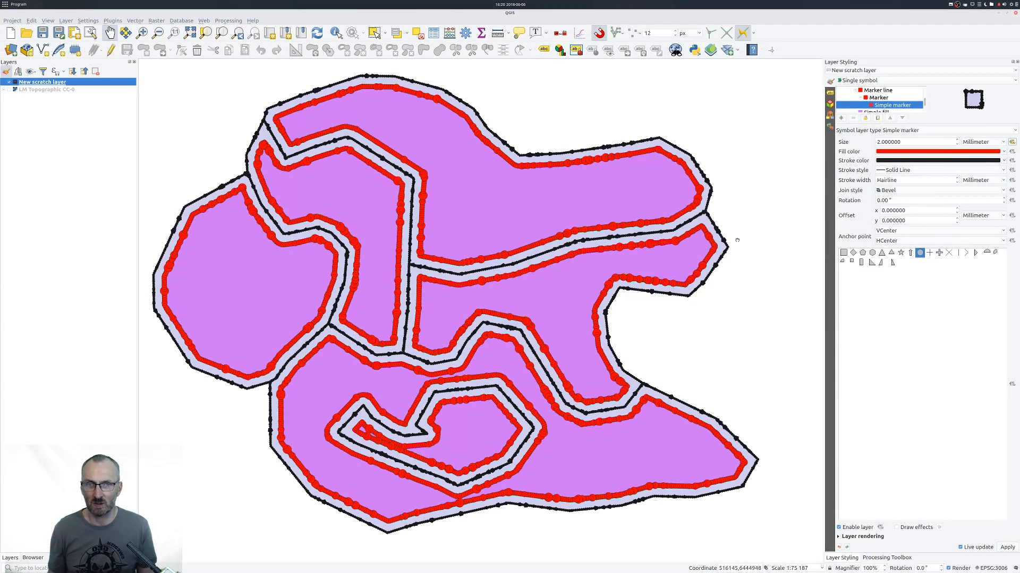
Change the inner outline's marker shape to a pentagon and define its rotation with the expression rand(0,360).
left_click(862, 254)
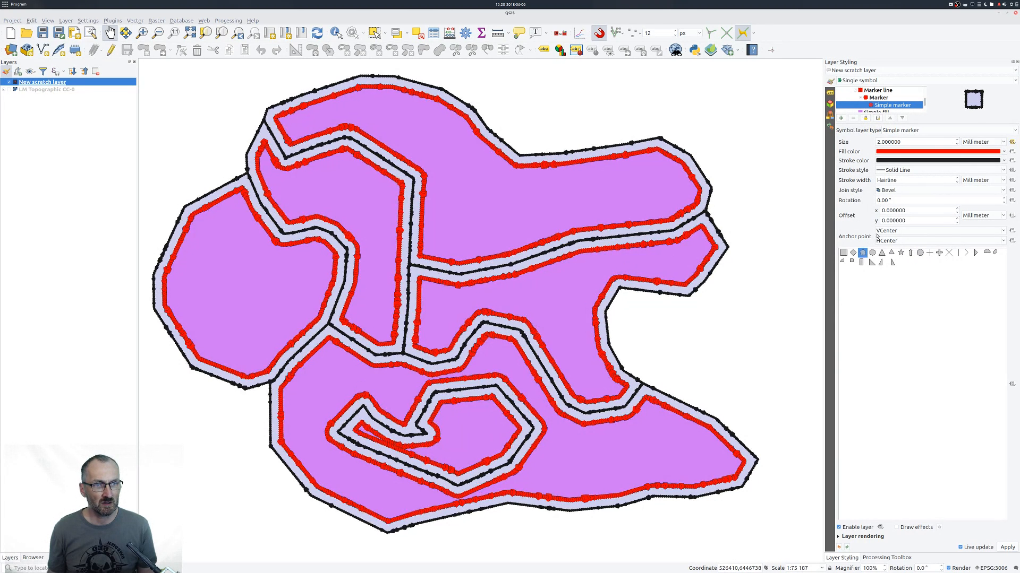
left_click(1012, 200)
left_click(935, 264)
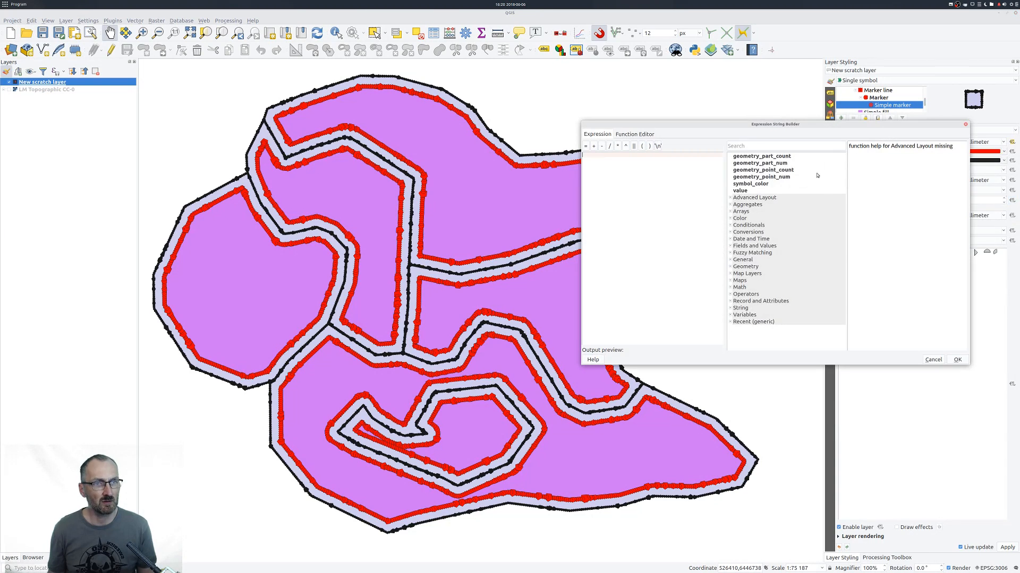
left_click(730, 321)
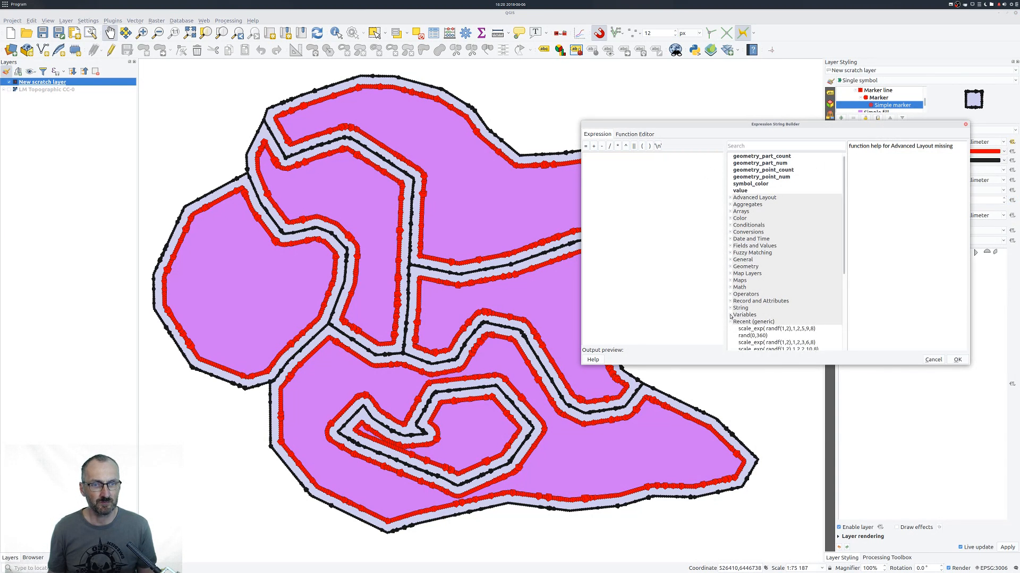
double_click(741, 335)
left_click(956, 360)
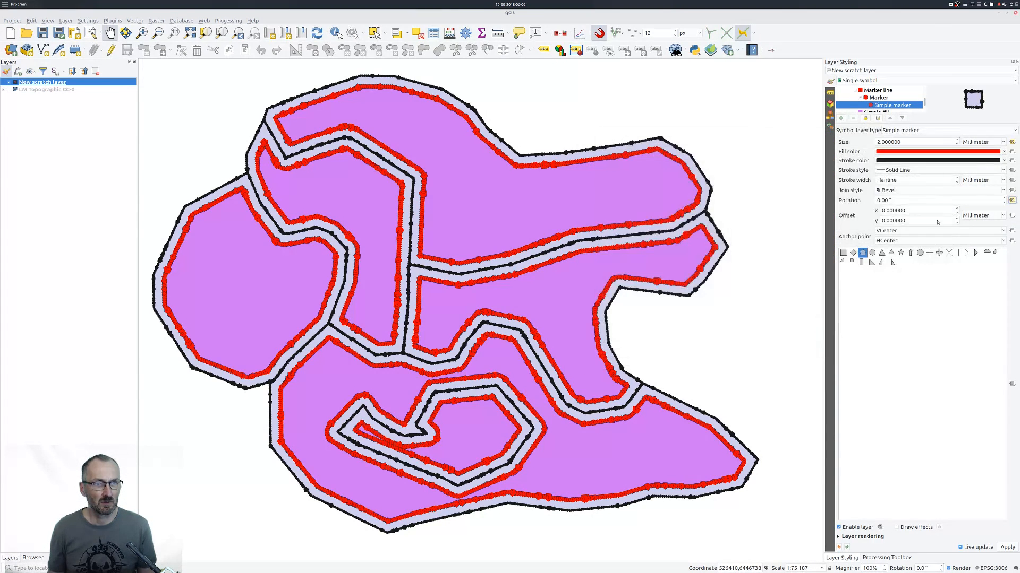
Set the inner marker's stroke style to No Pen and its fill color to a dark brown.
left_click(903, 170)
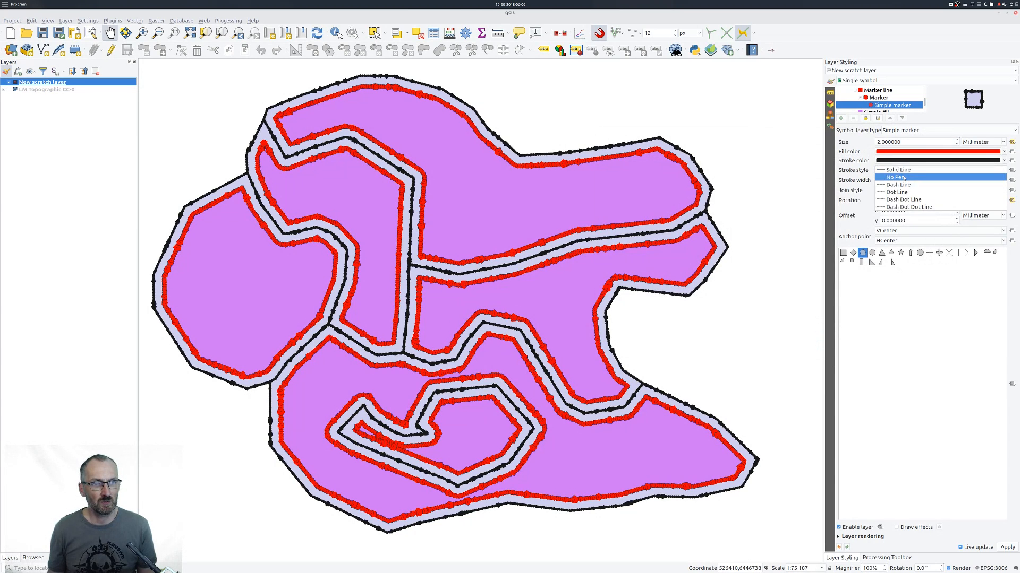
left_click(904, 178)
left_click(1003, 152)
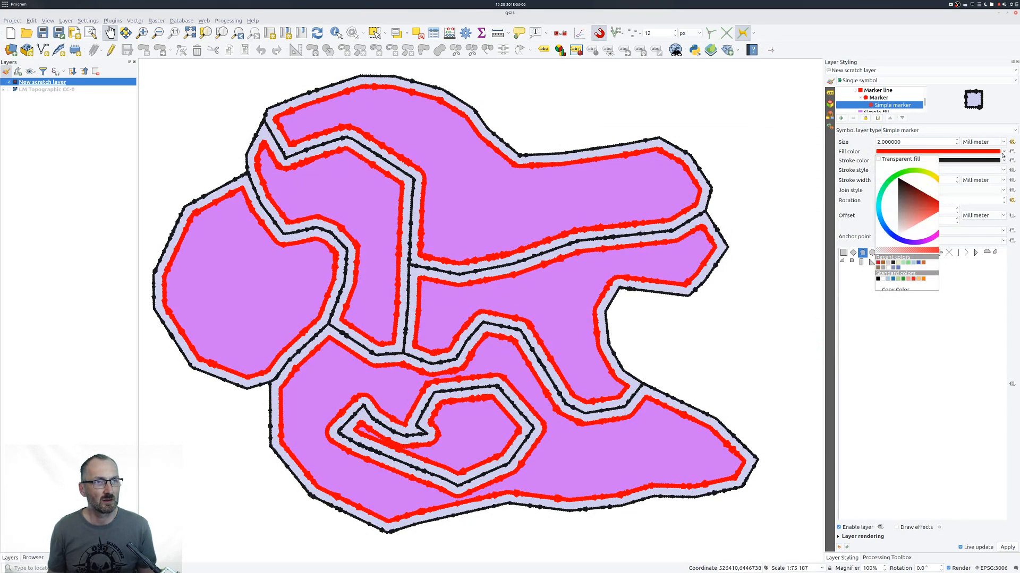
left_click_drag(912, 186, 903, 198)
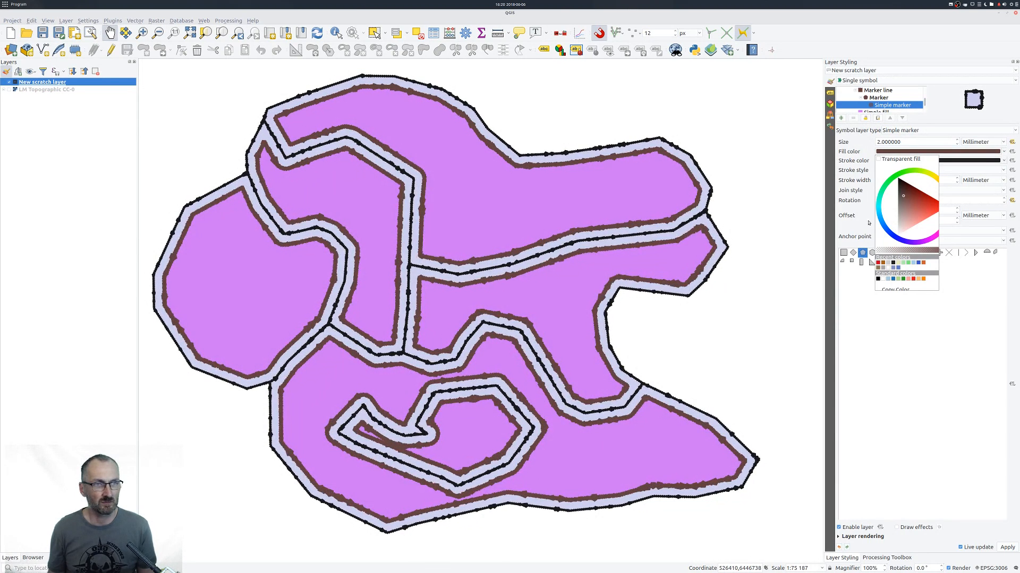
left_click(929, 317)
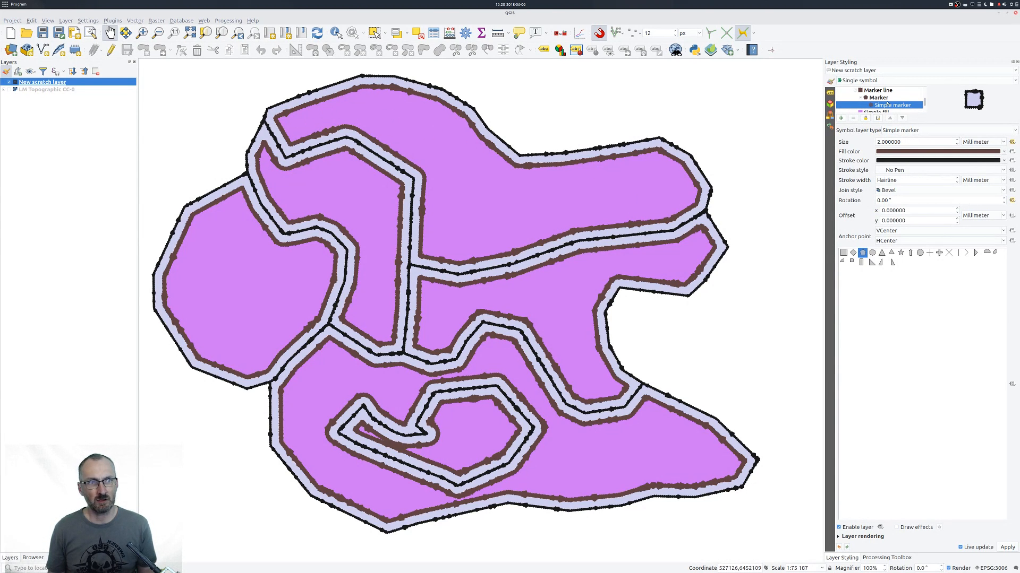
Reduce the inward buffer distance in the geometry generator's expression and check the result on the map.
scroll(882, 92, "up", 1)
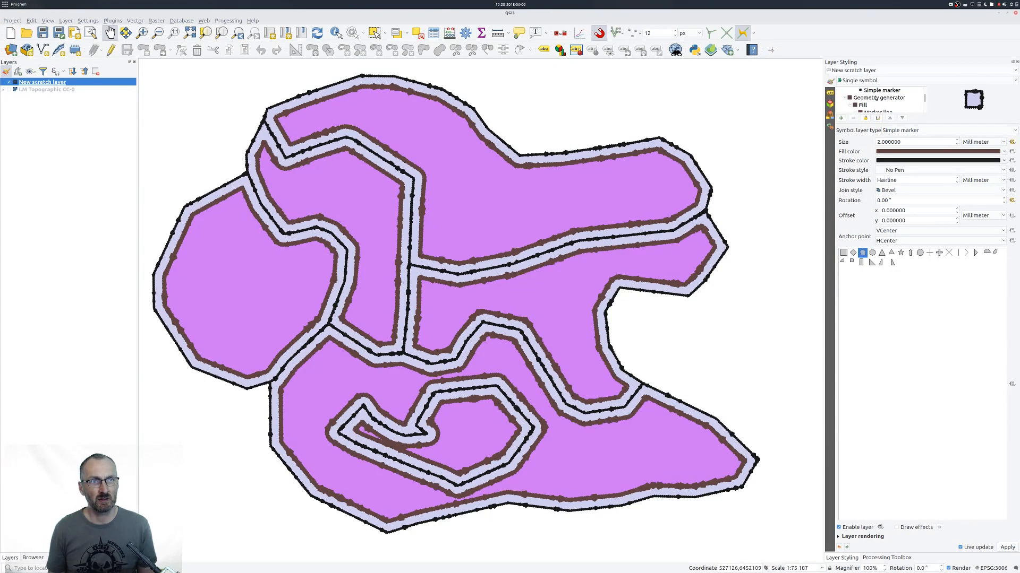
left_click(876, 99)
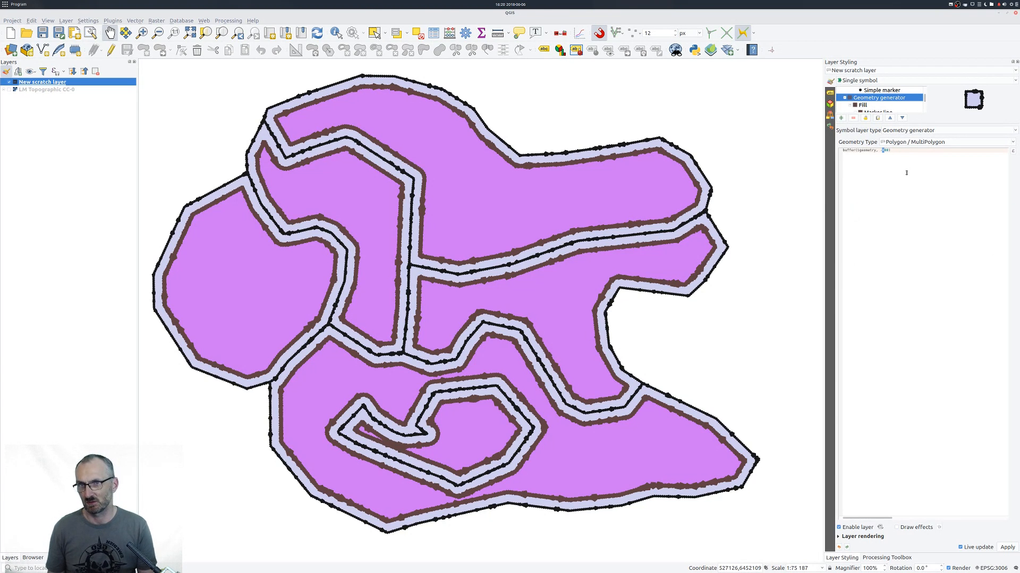
type("-")
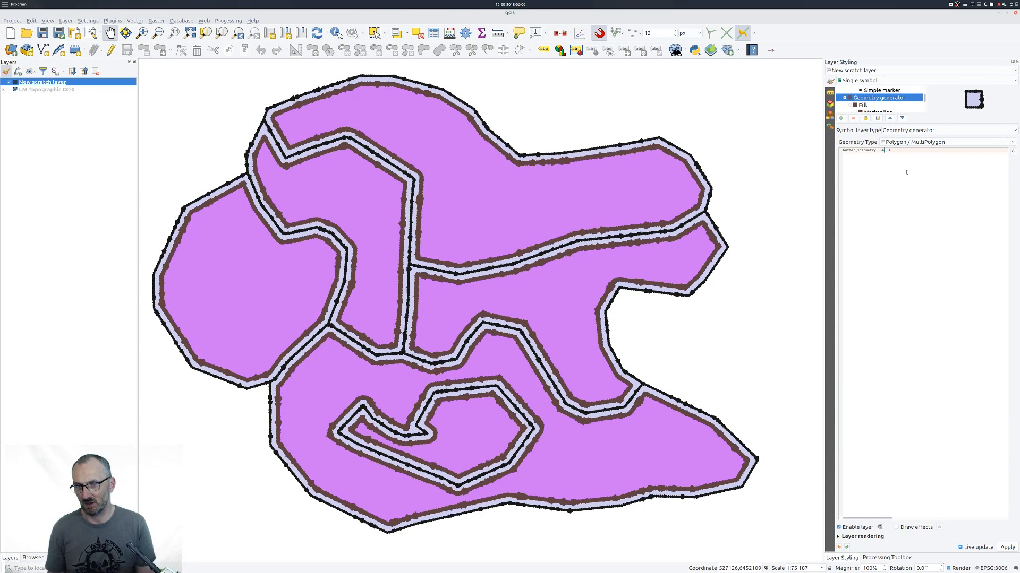
scroll(577, 273, "down", 1)
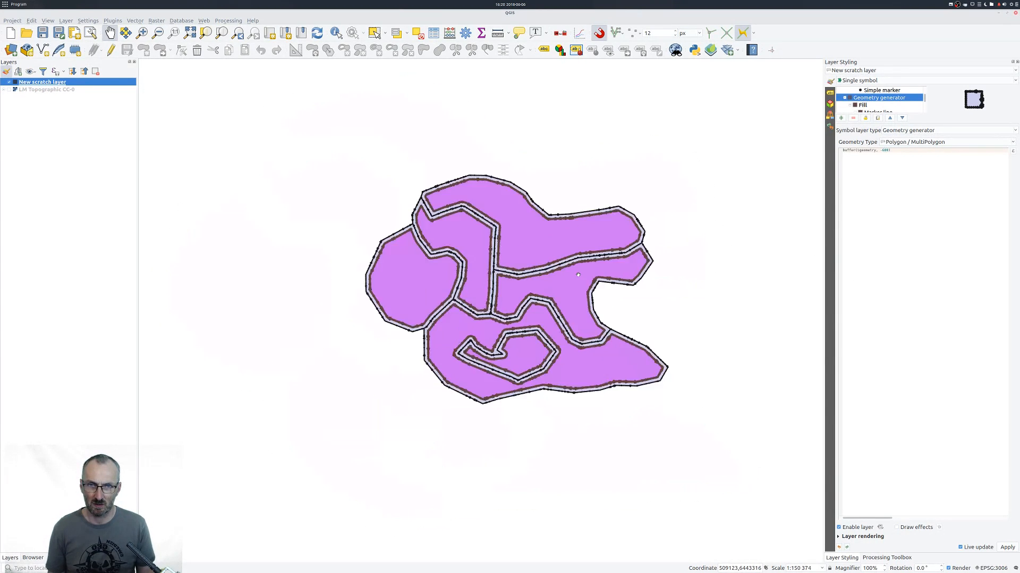
scroll(578, 274, "up", 1)
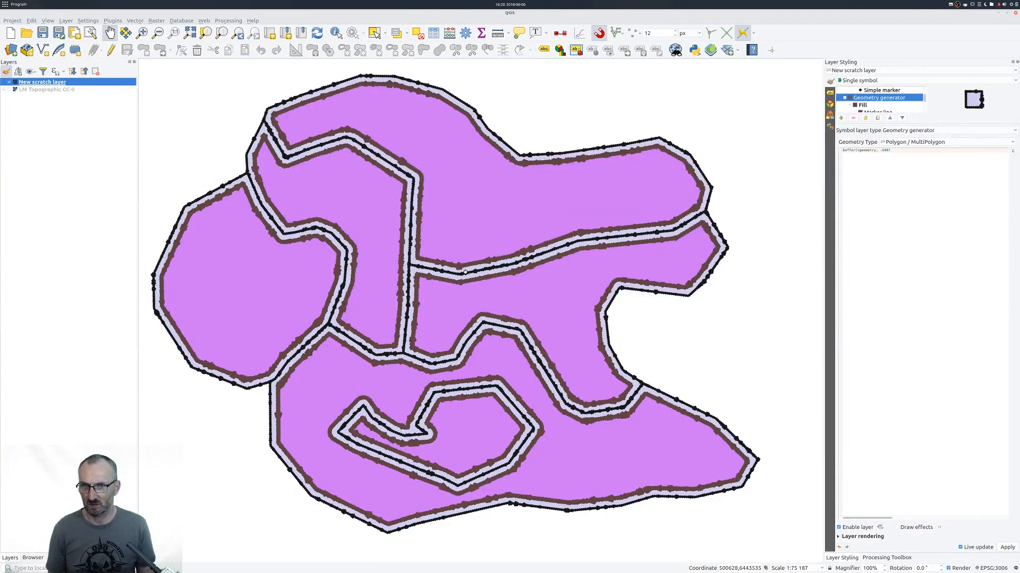
scroll(526, 283, "up", 1)
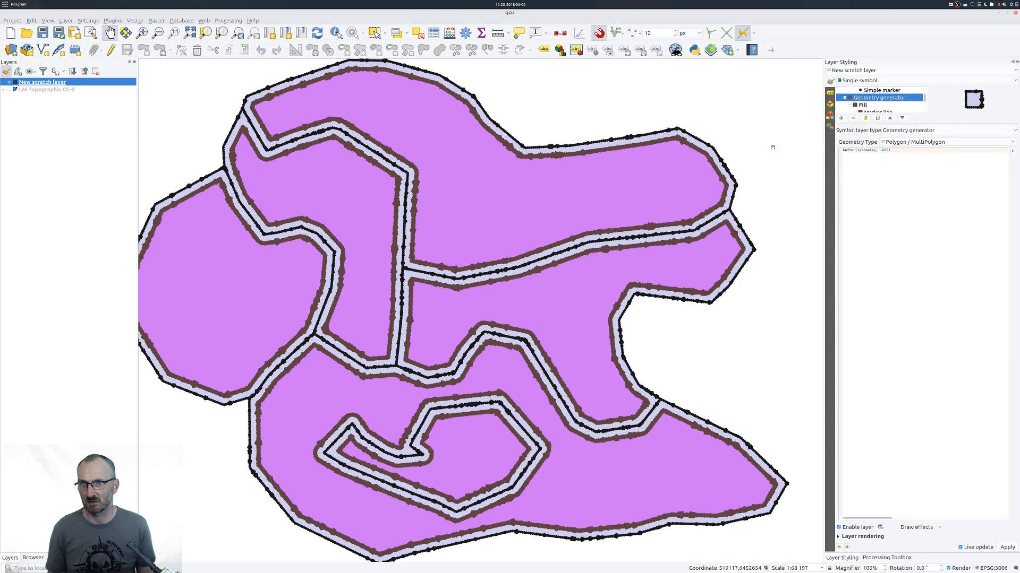
scroll(871, 106, "down", 1)
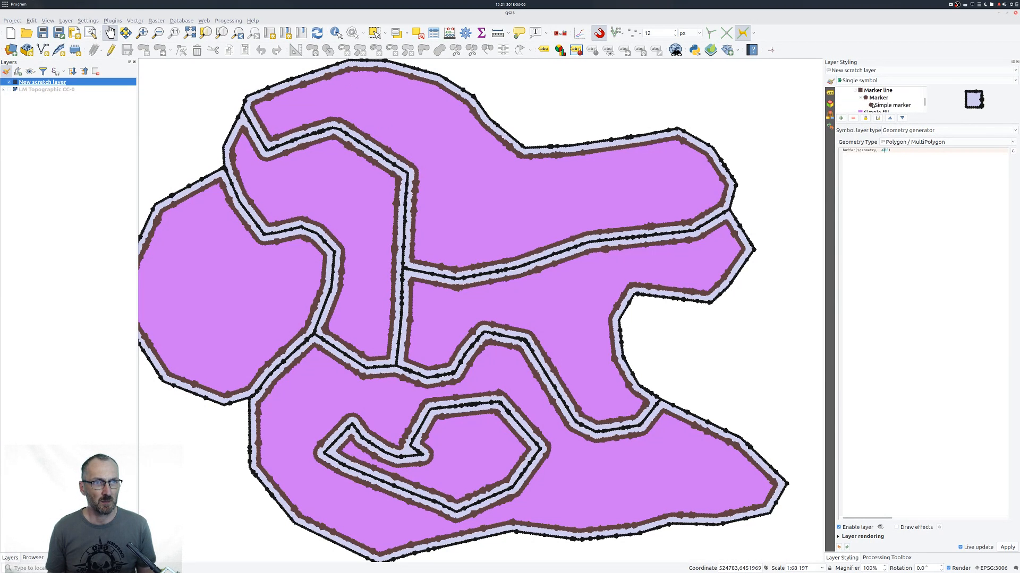
Set the minimum output size to 6 in the inner marker's scale_exp size expression.
left_click(875, 105)
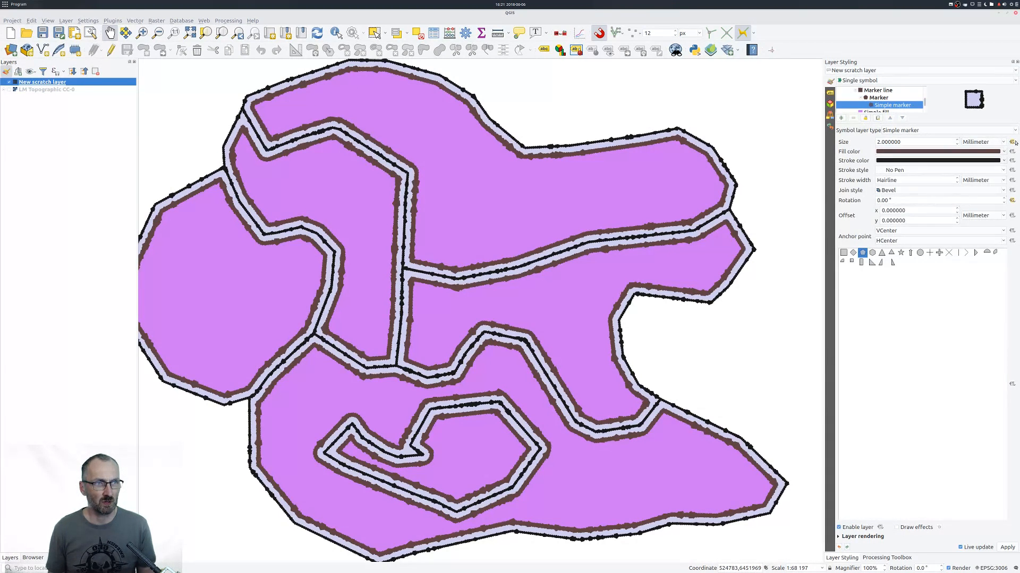
left_click(1012, 142)
left_click(920, 227)
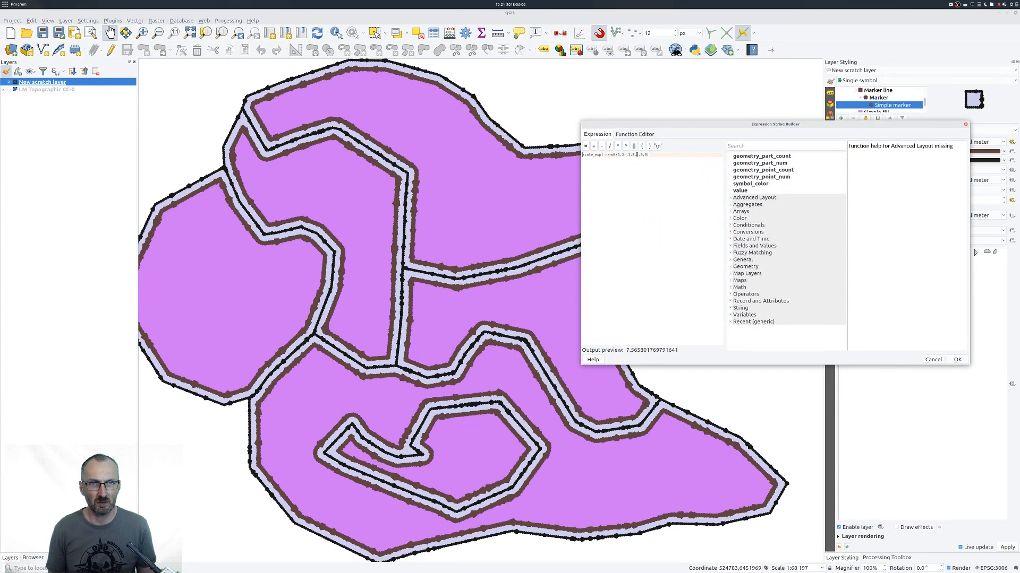
double_click(636, 155)
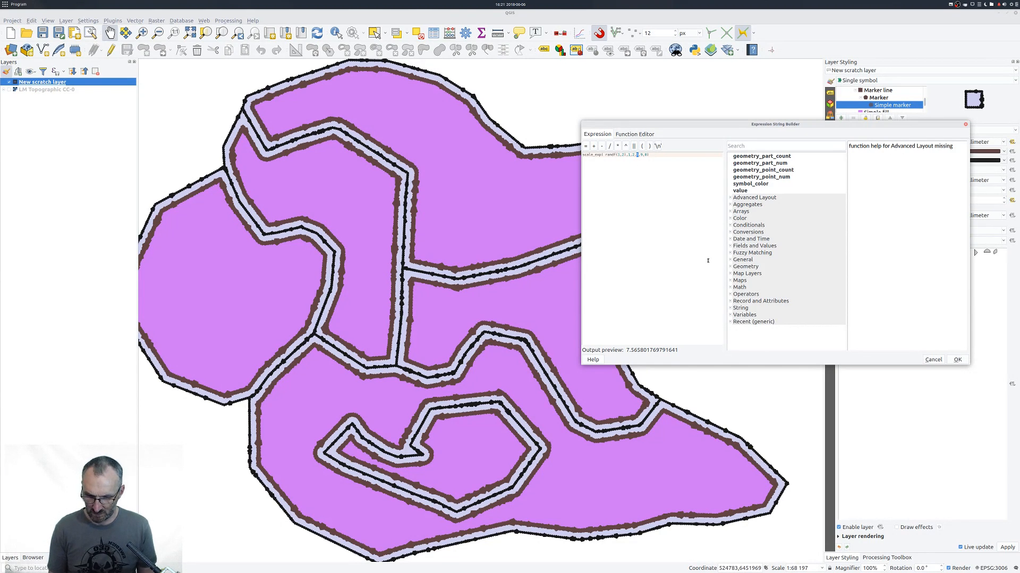
type("6,12")
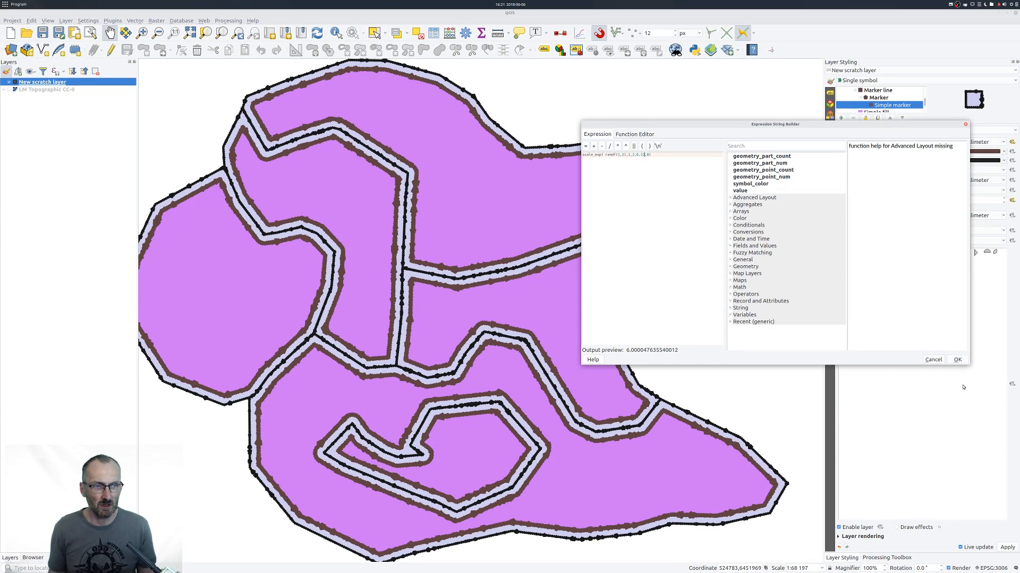
left_click(957, 360)
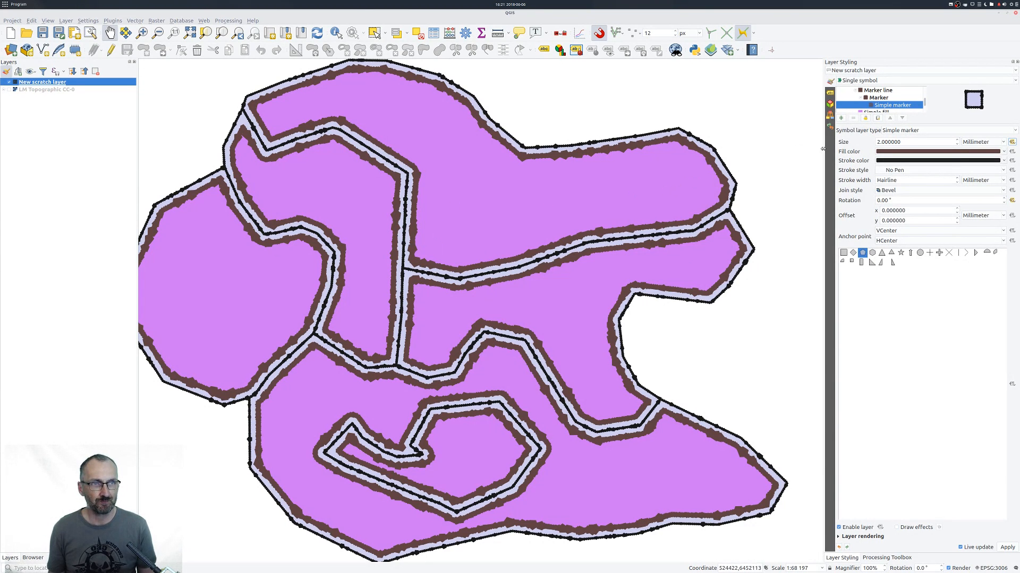
left_click_drag(392, 240, 414, 232)
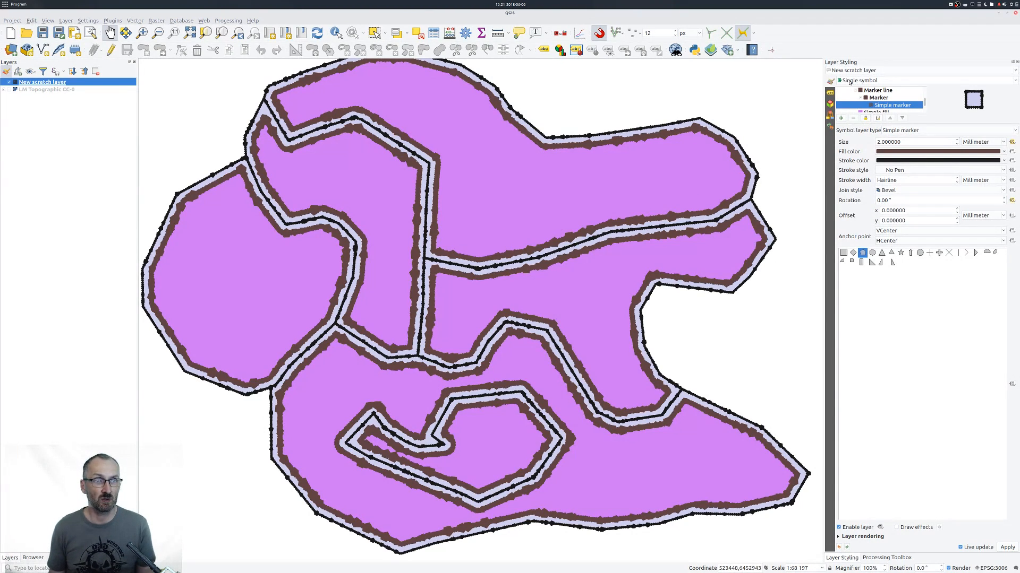
Style the scratch layer as Categorized by the $id expression with random colors and classify its features.
left_click(874, 80)
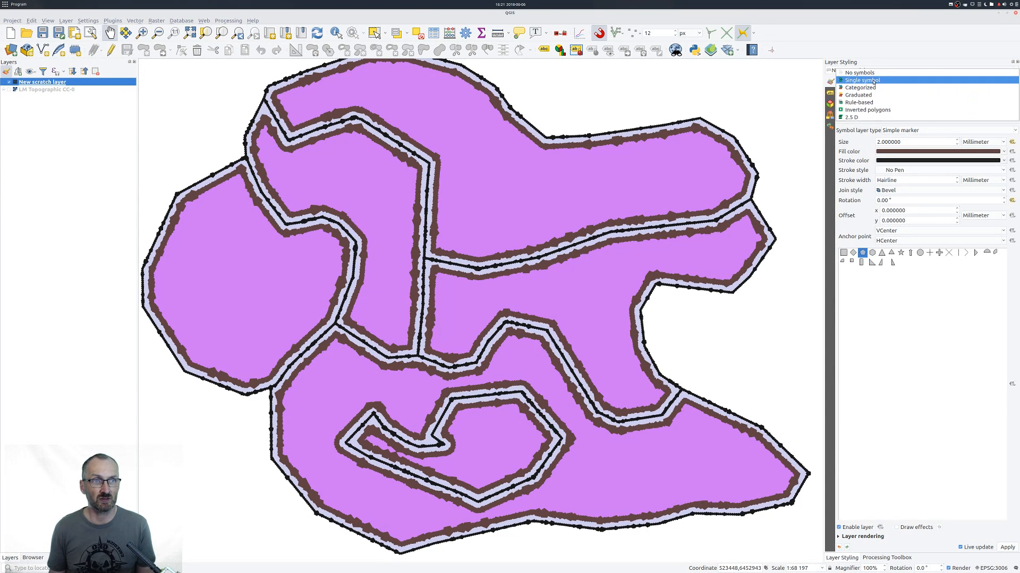
left_click(869, 87)
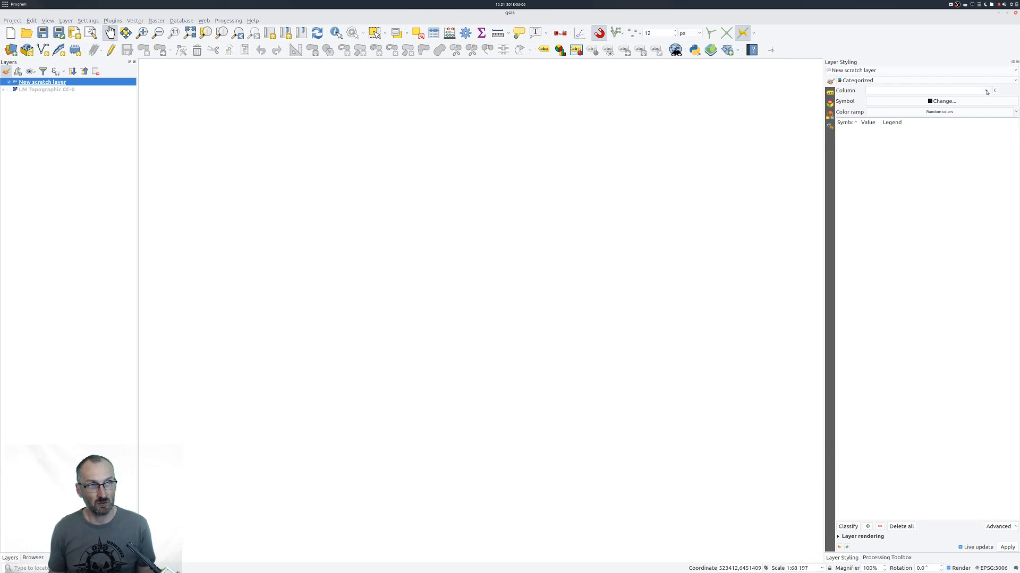
left_click(995, 90)
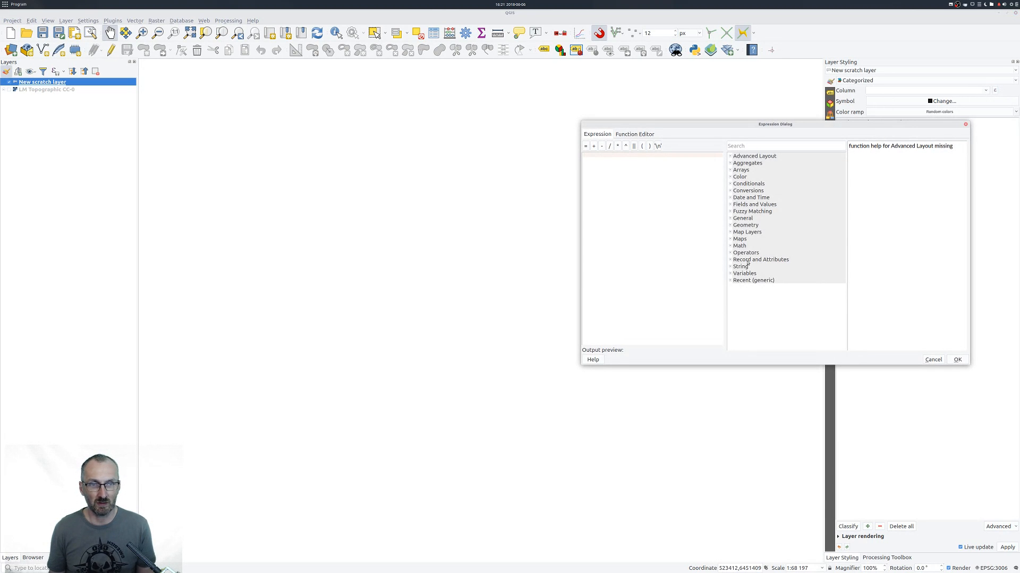
left_click(730, 259)
double_click(741, 294)
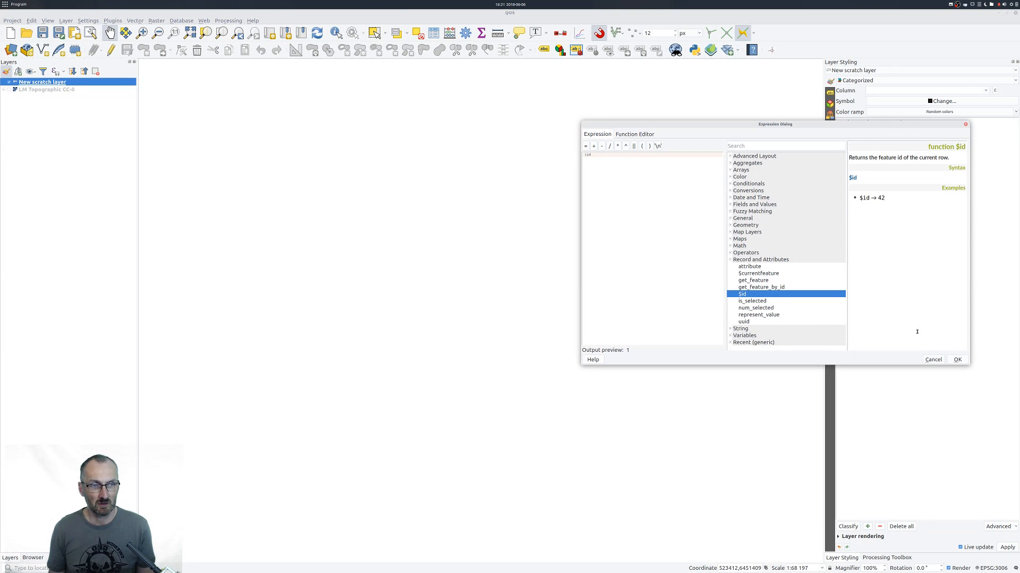
left_click(958, 361)
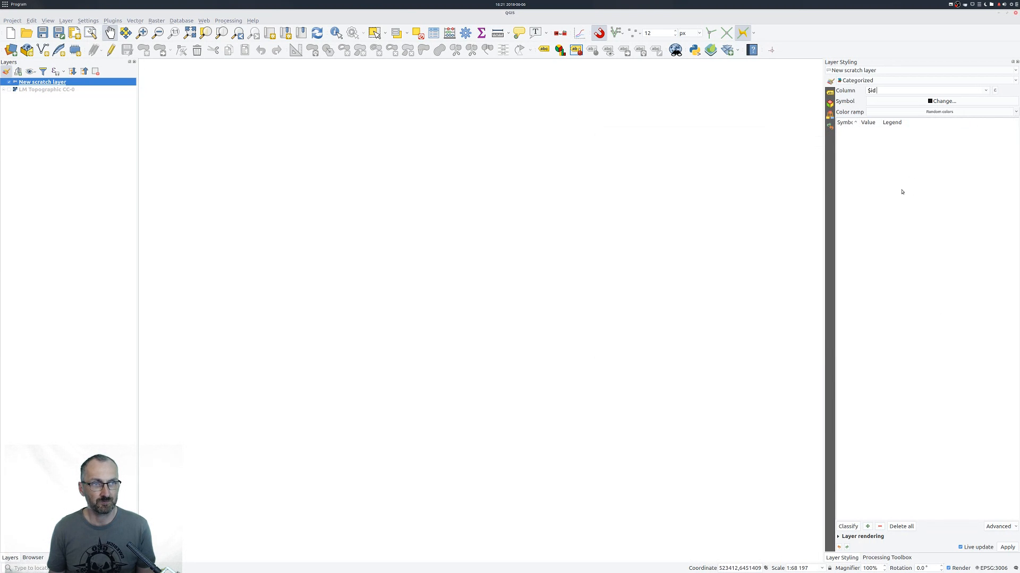
left_click(851, 526)
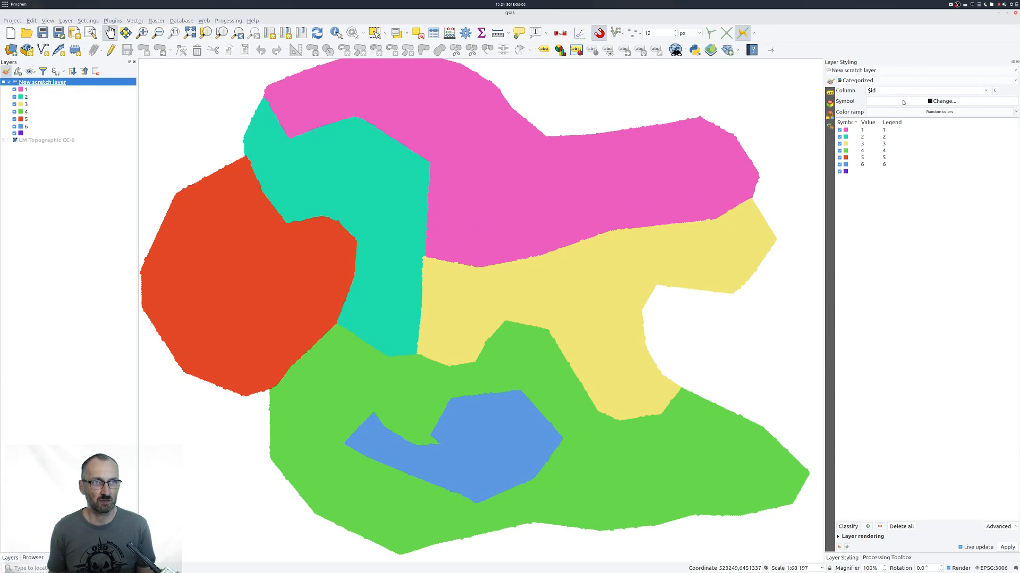
Lock the color of the outer marker line in the symbol shared by the categories.
left_click(913, 103)
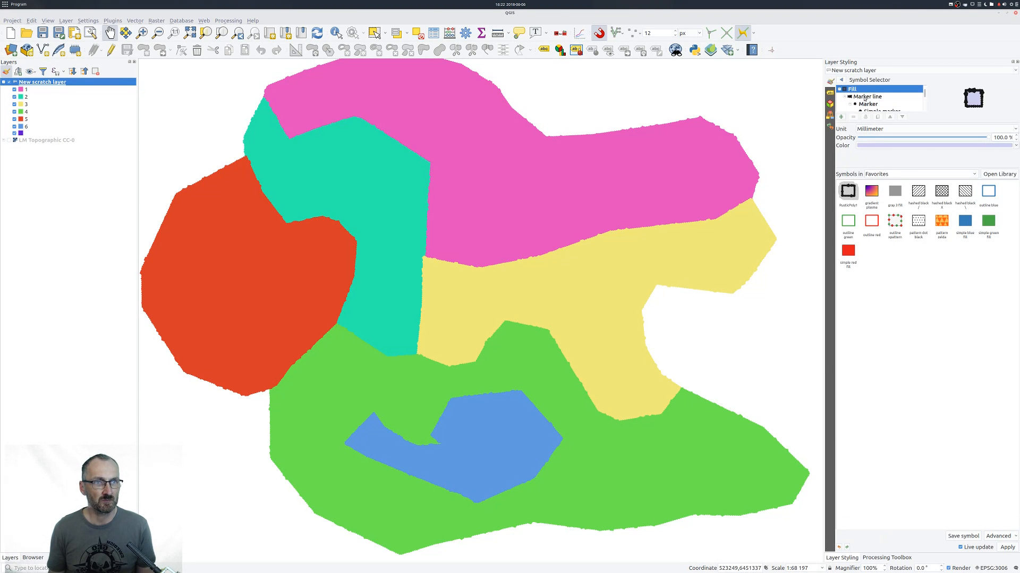
left_click(861, 98)
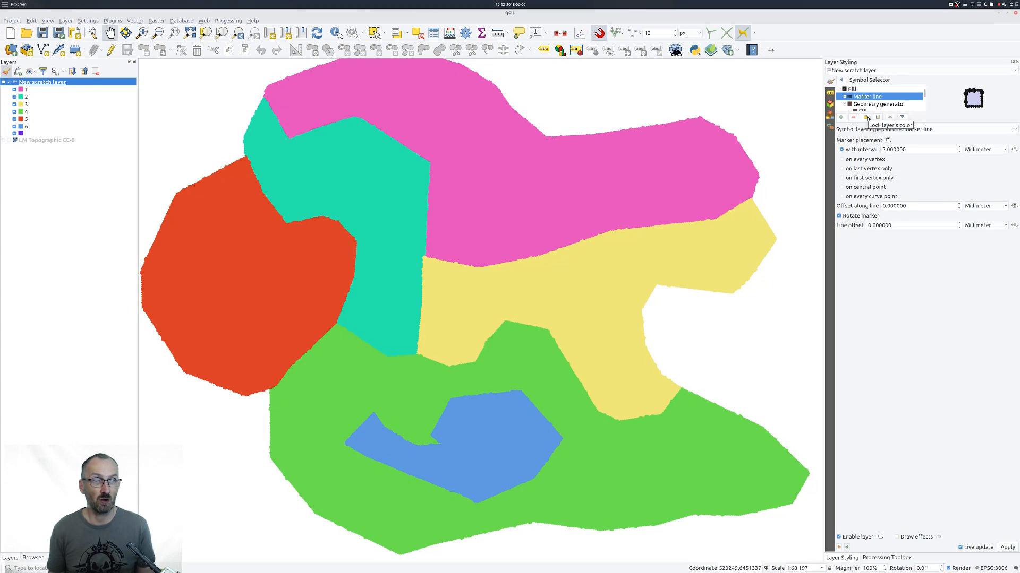
left_click(865, 117)
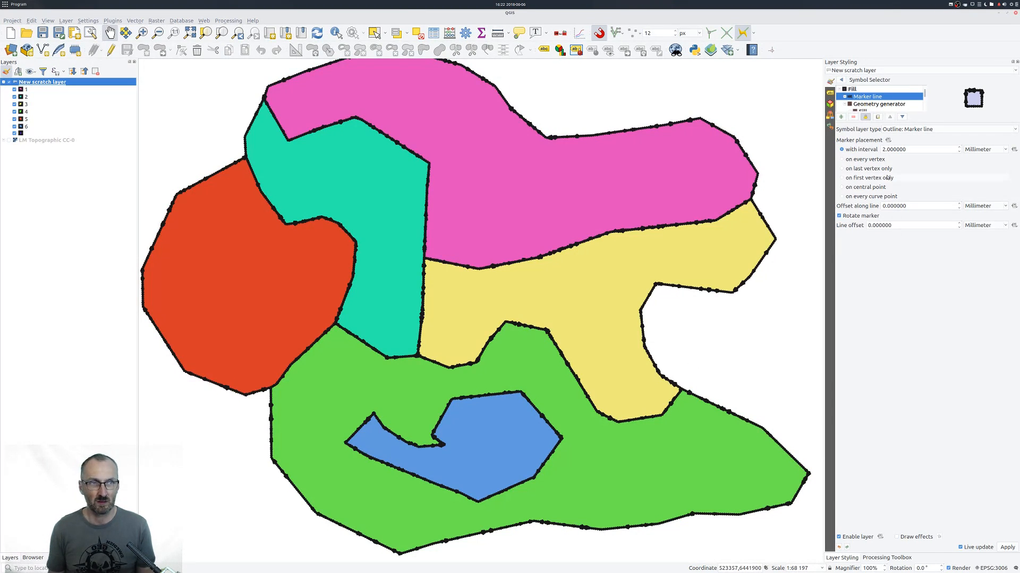
Try locking the geometry generator layer's color, and release that lock again.
scroll(879, 101, "down", 1)
left_click(850, 90)
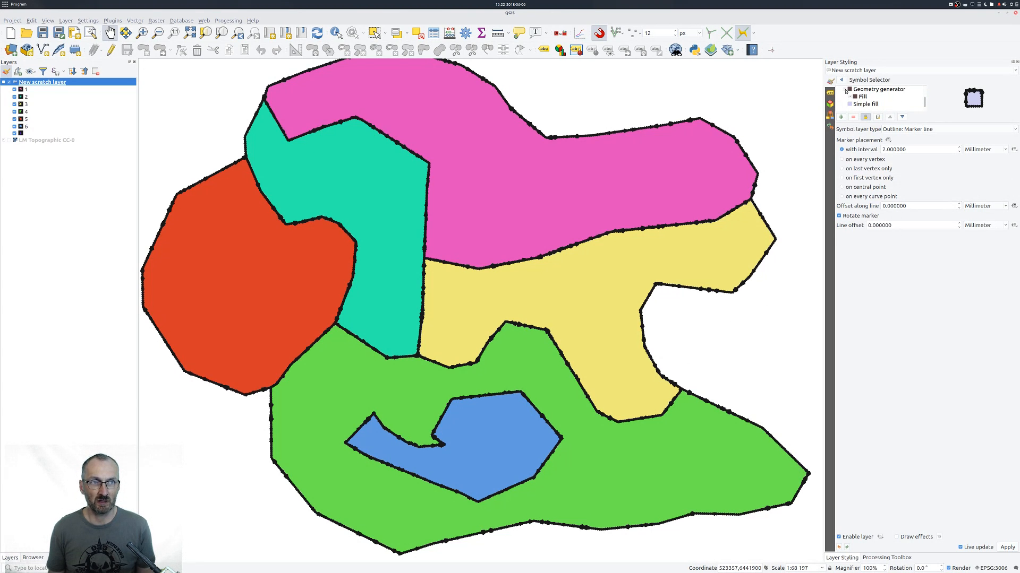
left_click(846, 90)
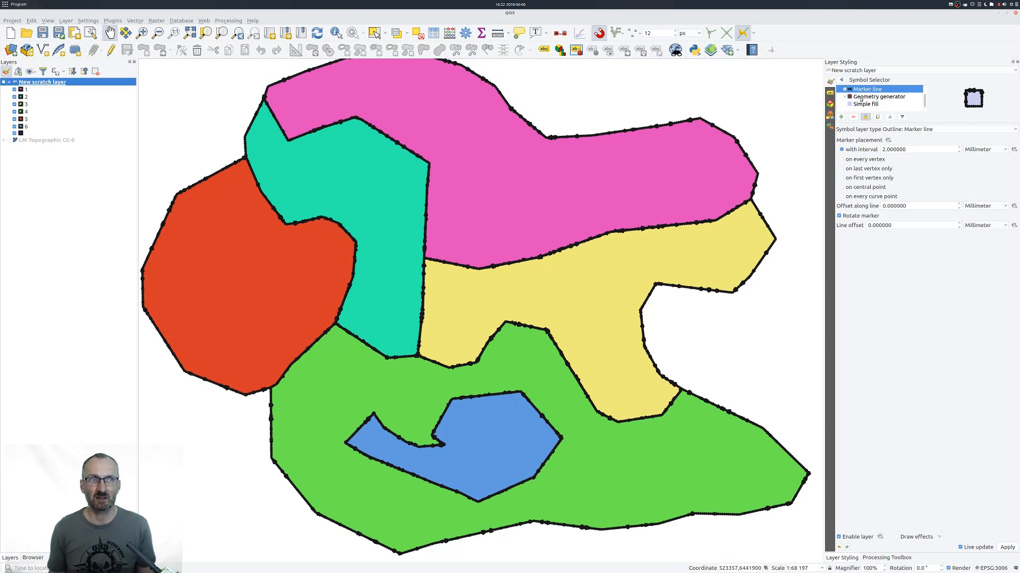
left_click(862, 97)
left_click(865, 116)
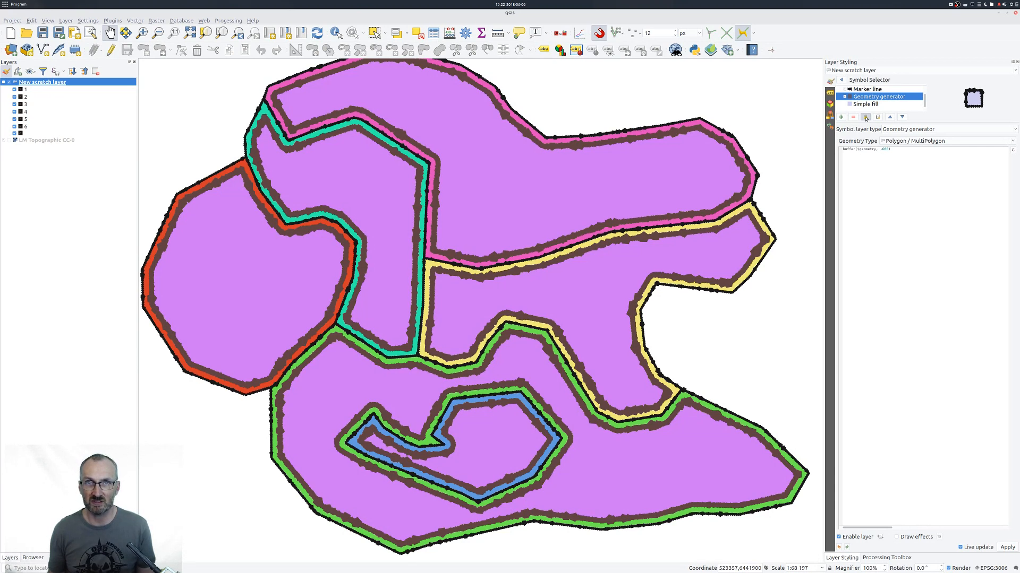
left_click(865, 117)
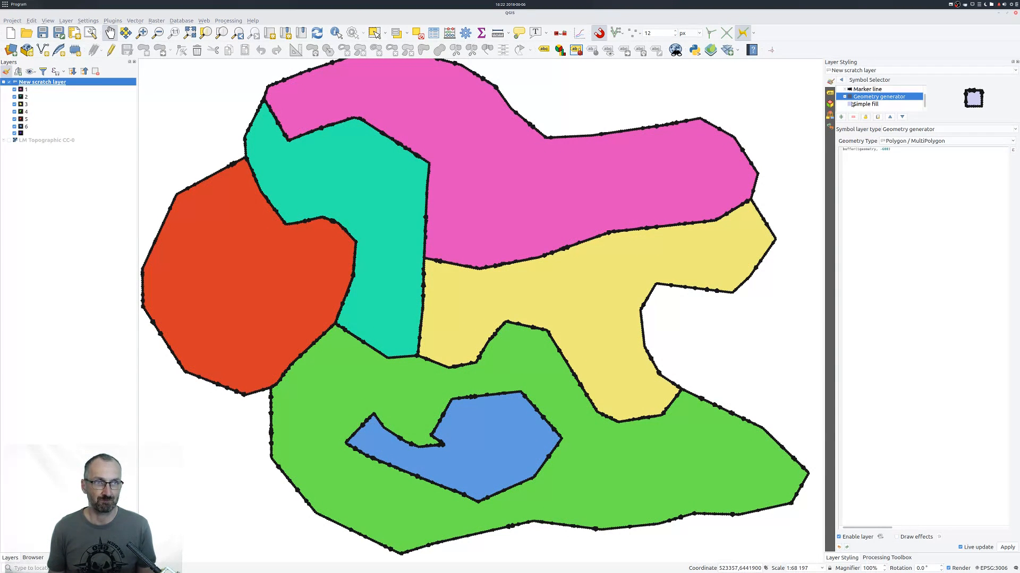
Open the settings of the simple fill nested inside the geometry generator's fill symbol.
left_click(844, 96)
scroll(870, 103, "down", 1)
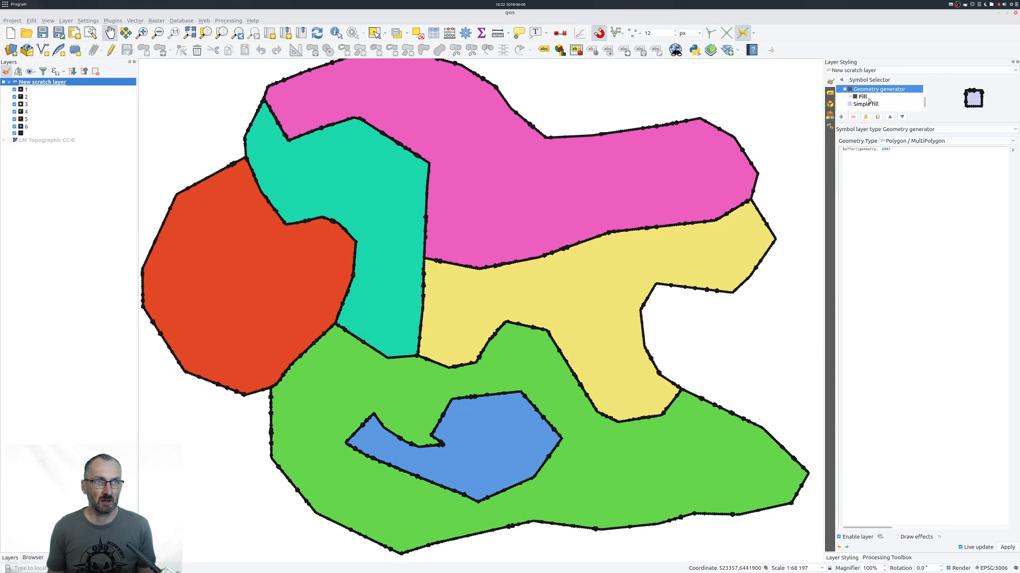
left_click(849, 96)
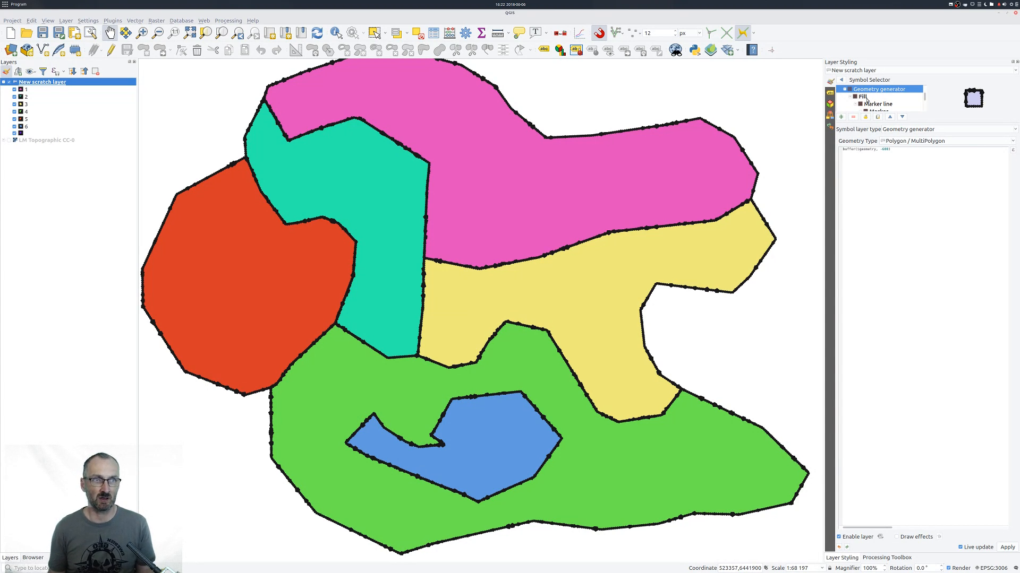
left_click(863, 97)
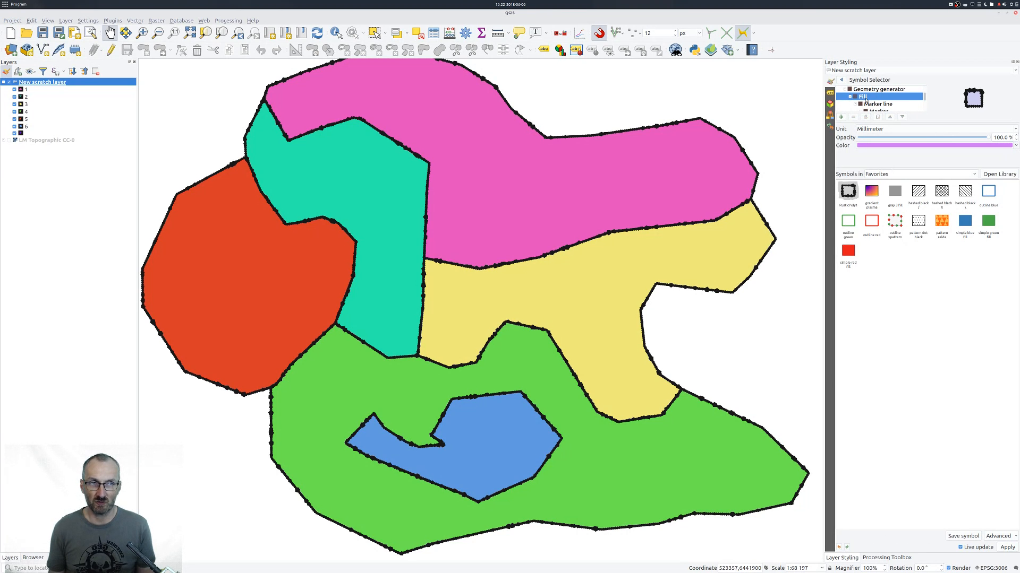
left_click(876, 104)
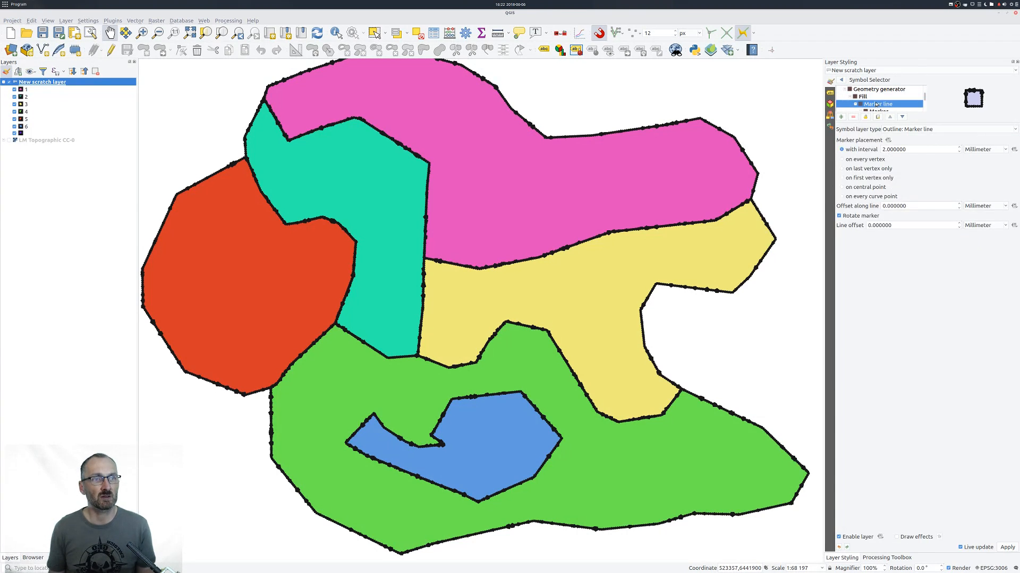
scroll(876, 105, "down", 1)
left_click(876, 104)
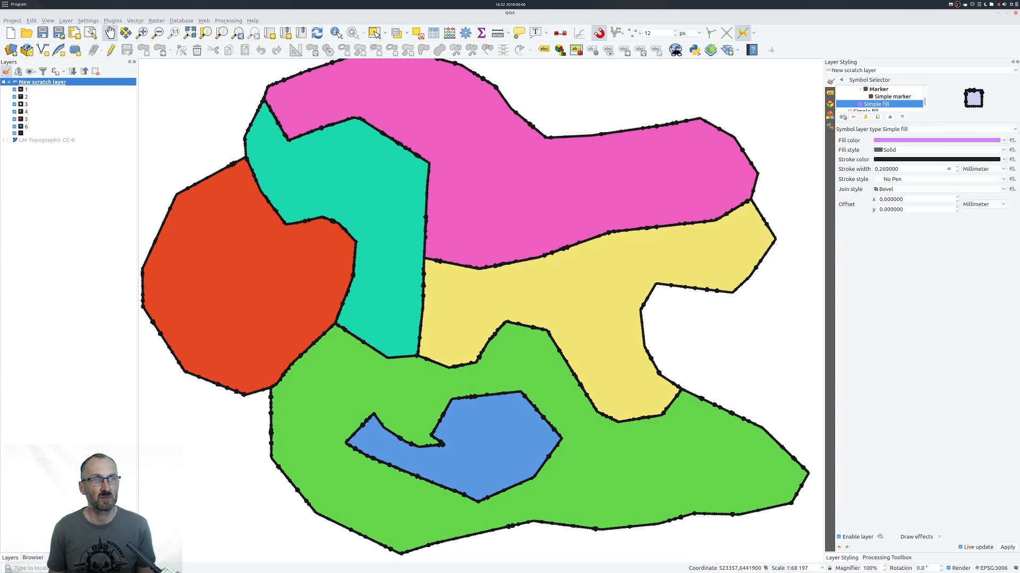
left_click(888, 98)
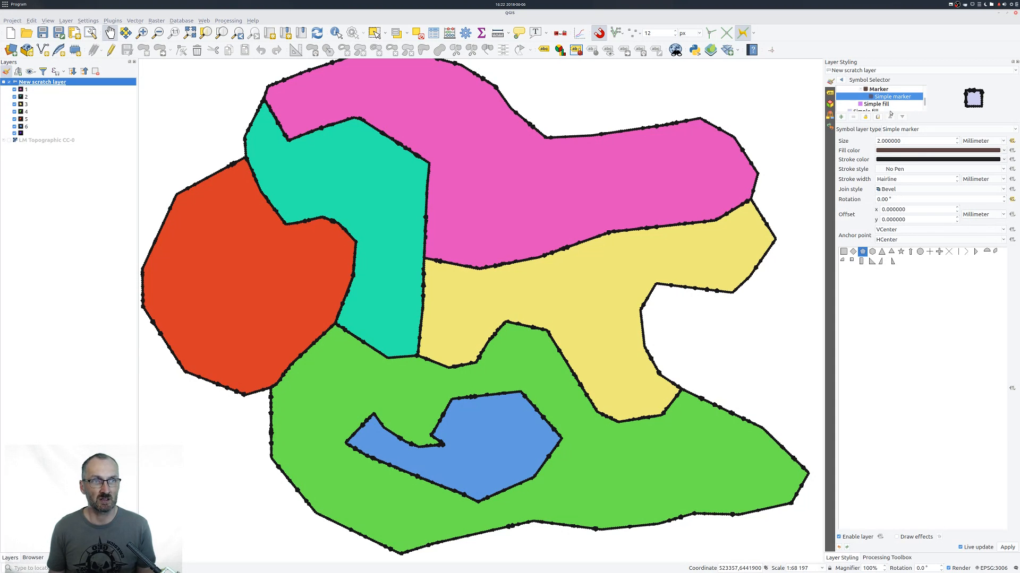
left_click(878, 105)
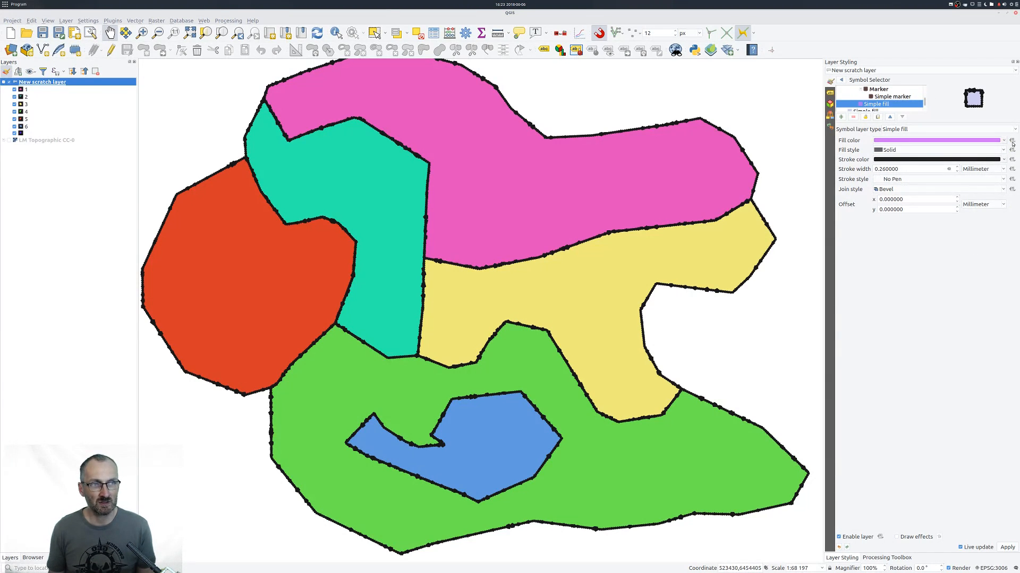
Start a data-defined expression for the inner simple fill's fill color with the darker color function.
left_click(1012, 141)
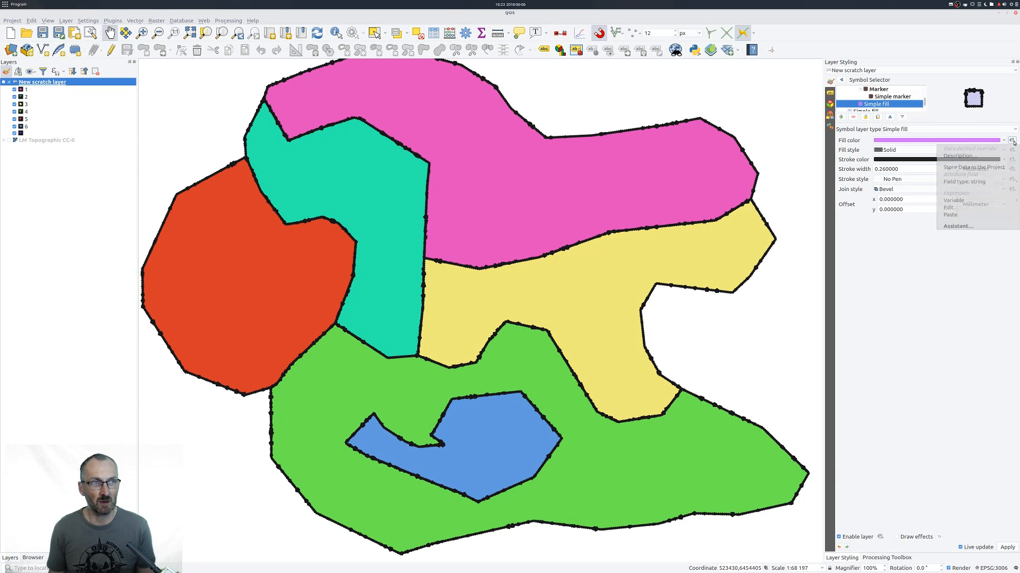
left_click(972, 209)
left_click_drag(689, 129, 634, 208)
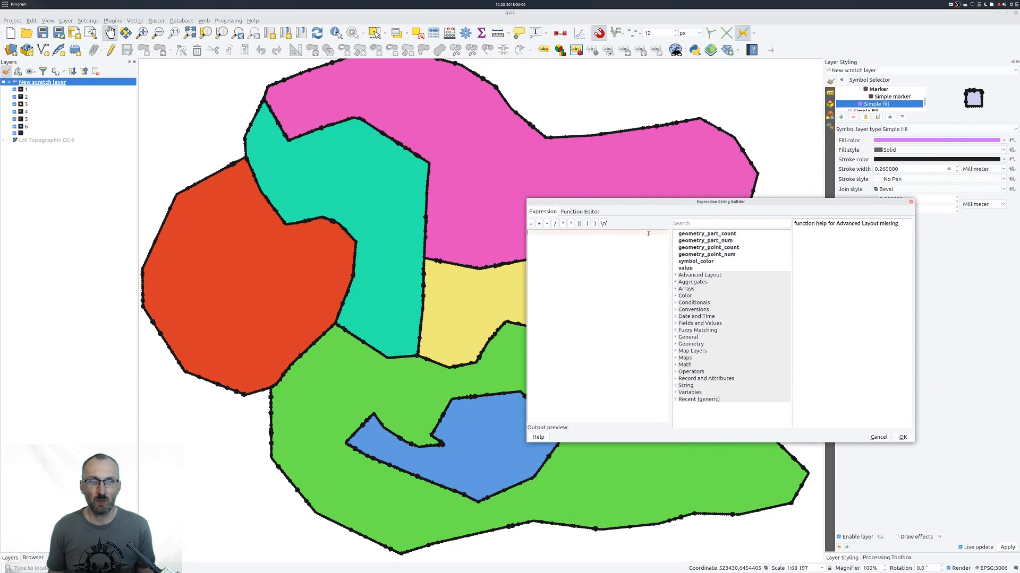
left_click(691, 261)
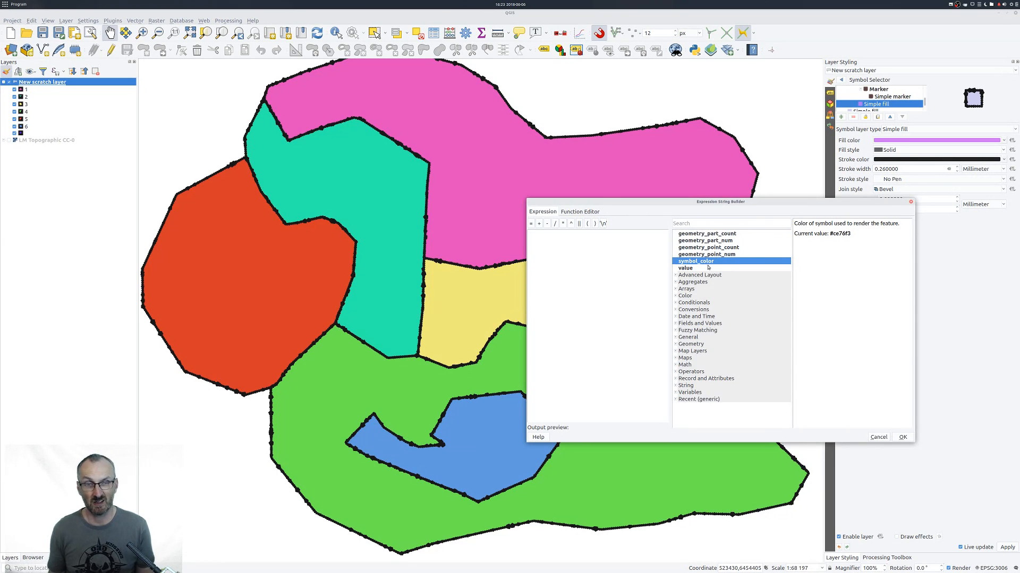
left_click(678, 298)
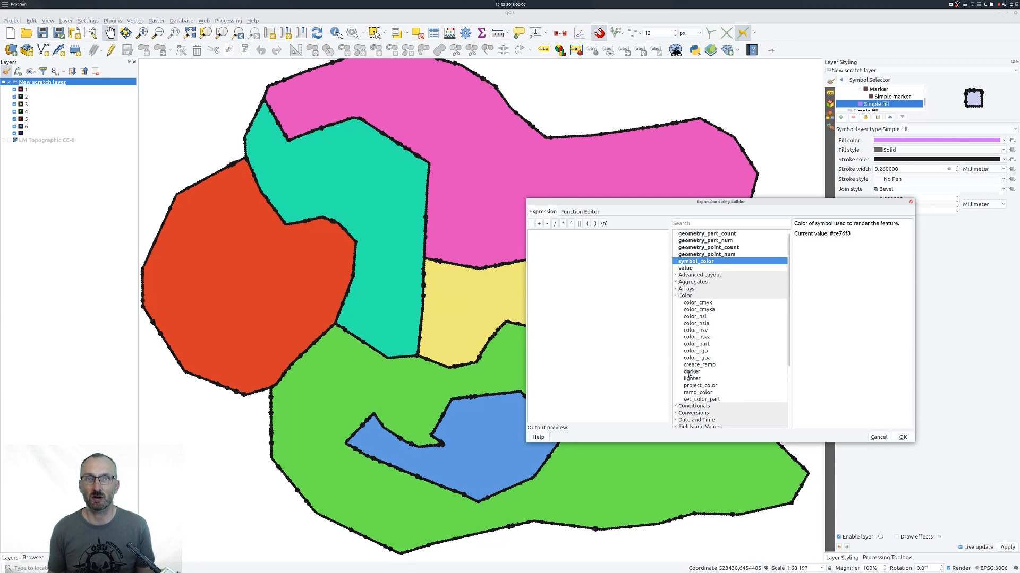
double_click(691, 372)
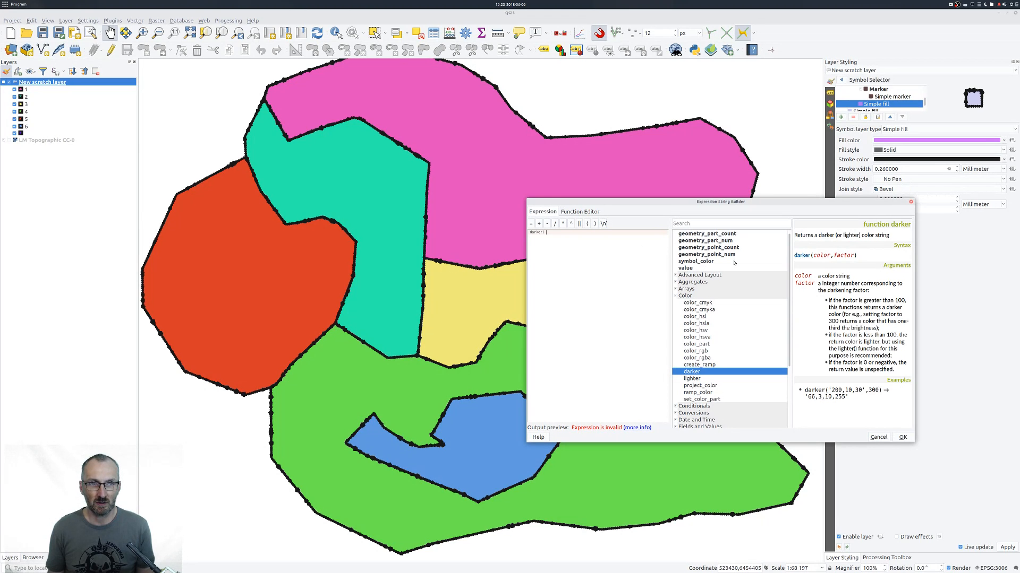
left_click_drag(813, 255, 854, 258)
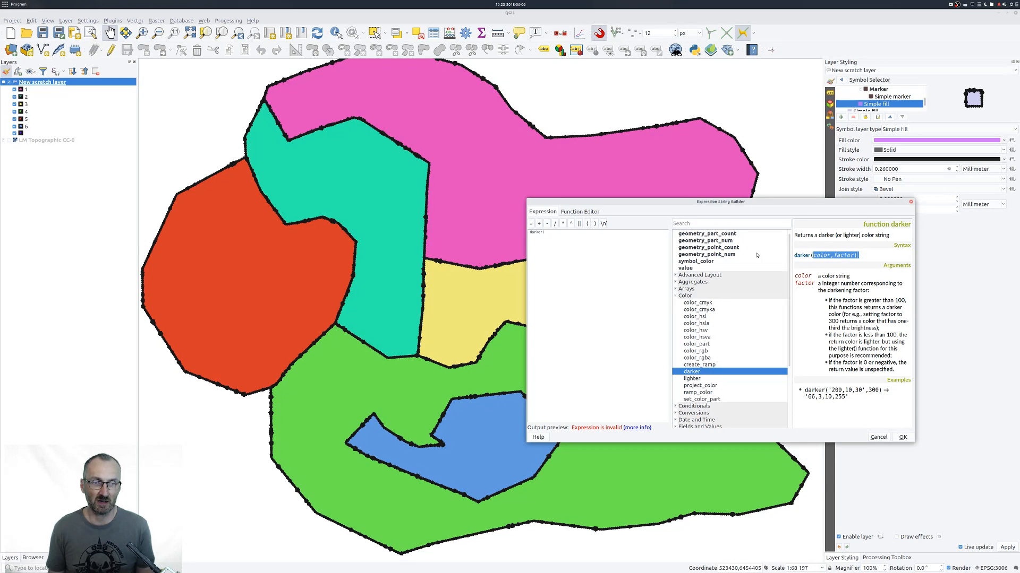
left_click(573, 246)
double_click(694, 261)
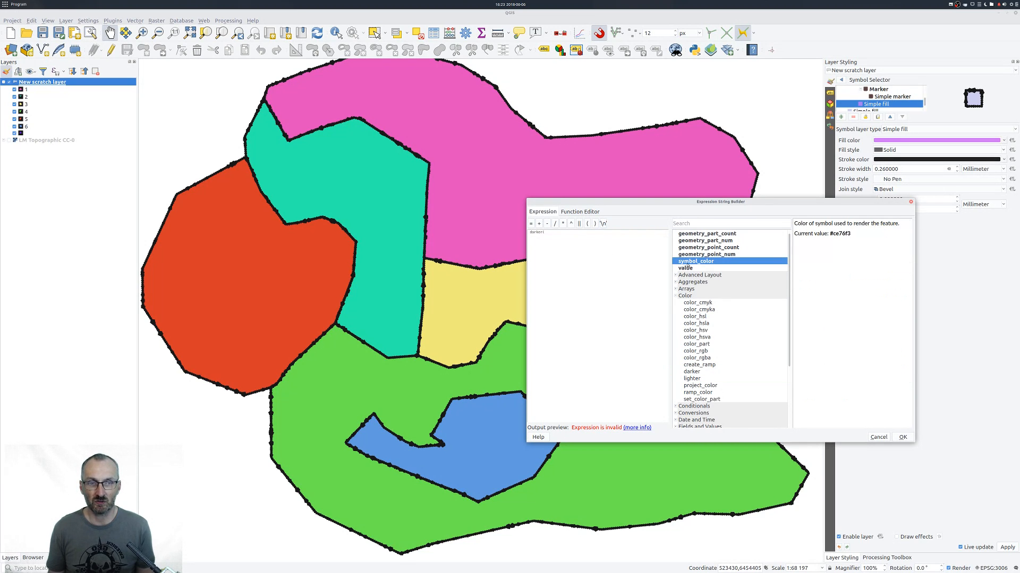
type(", 108")
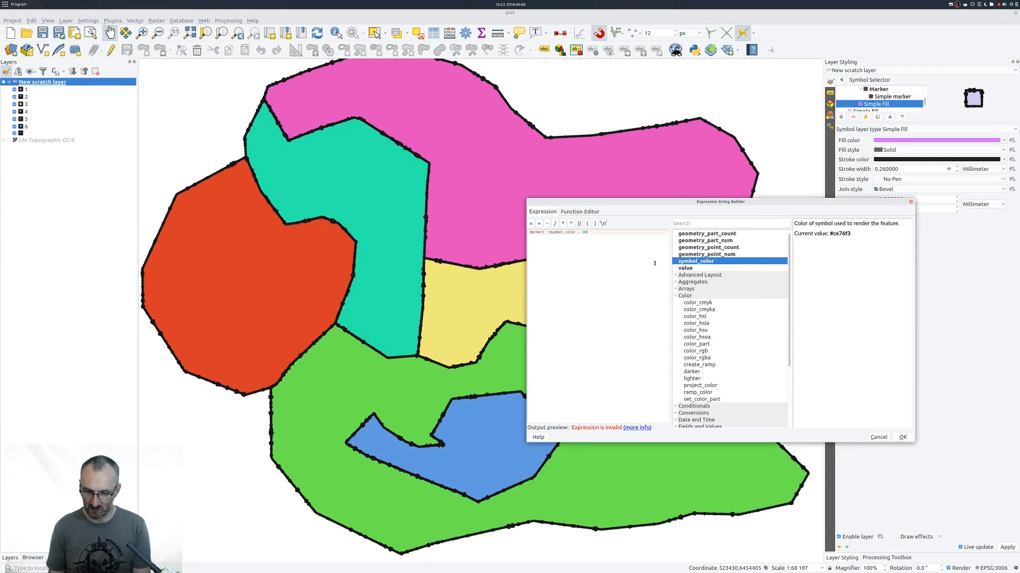
type(")")
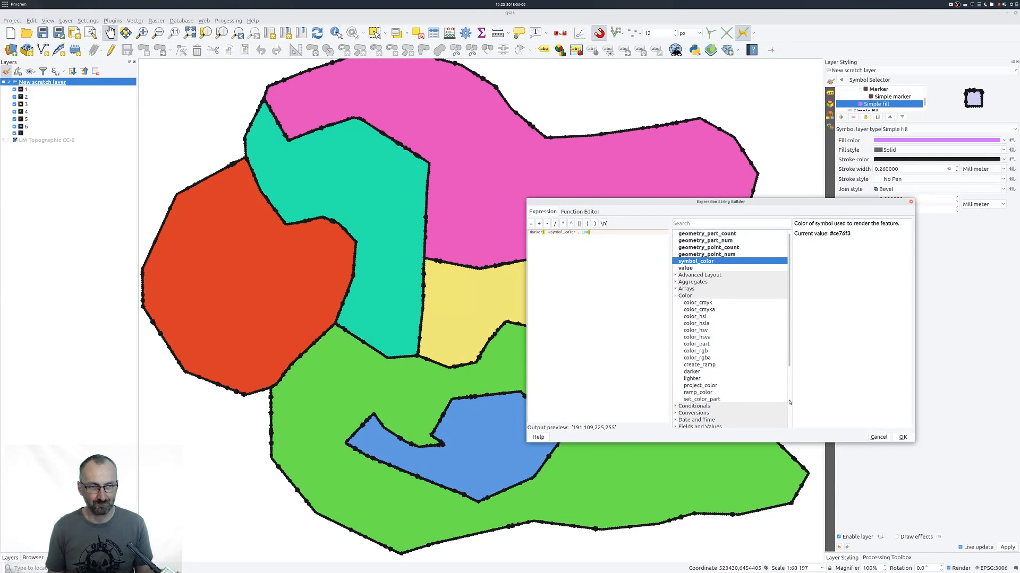
left_click(908, 438)
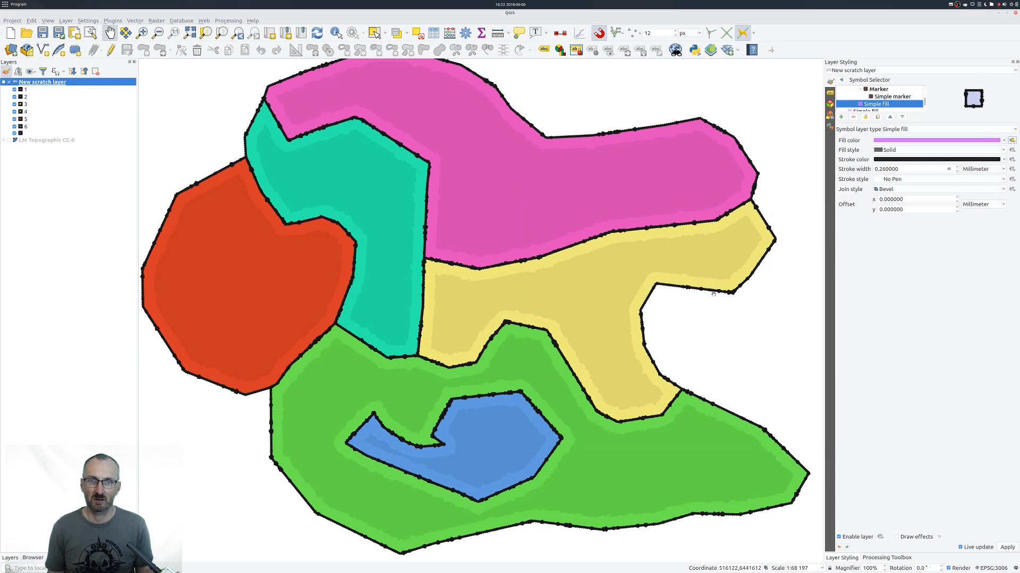
left_click_drag(506, 321, 492, 305)
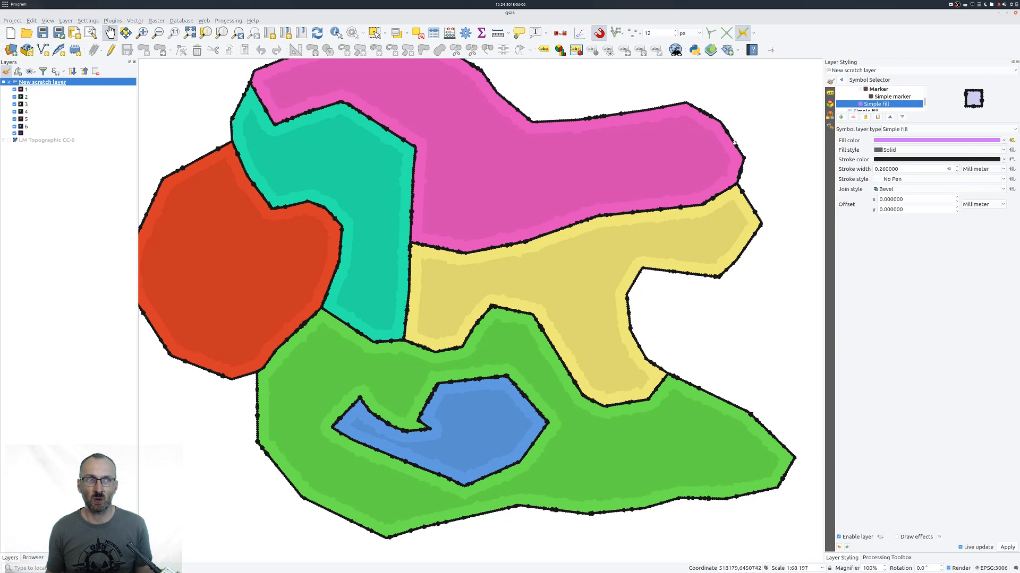
left_click(887, 98)
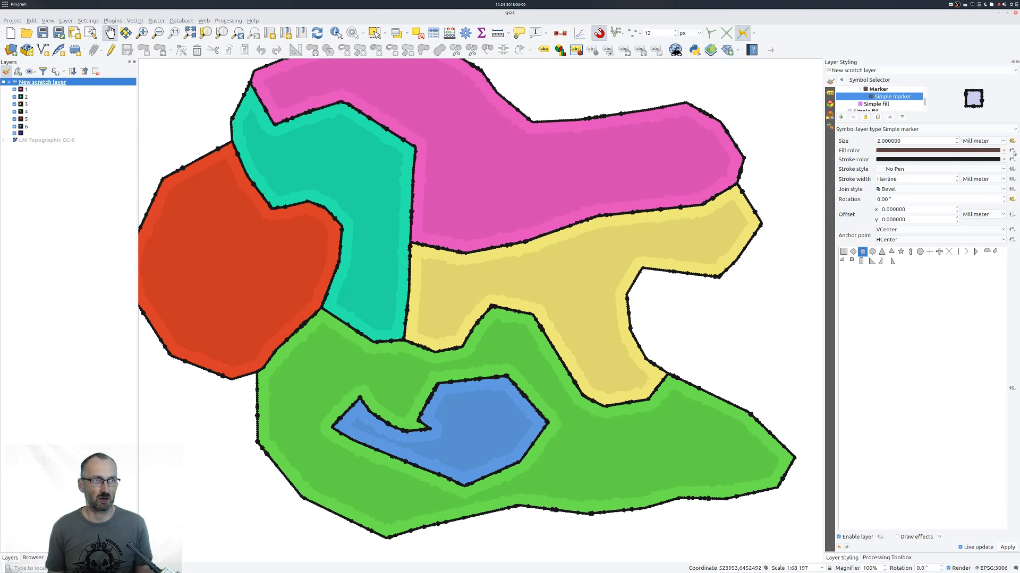
left_click(1013, 151)
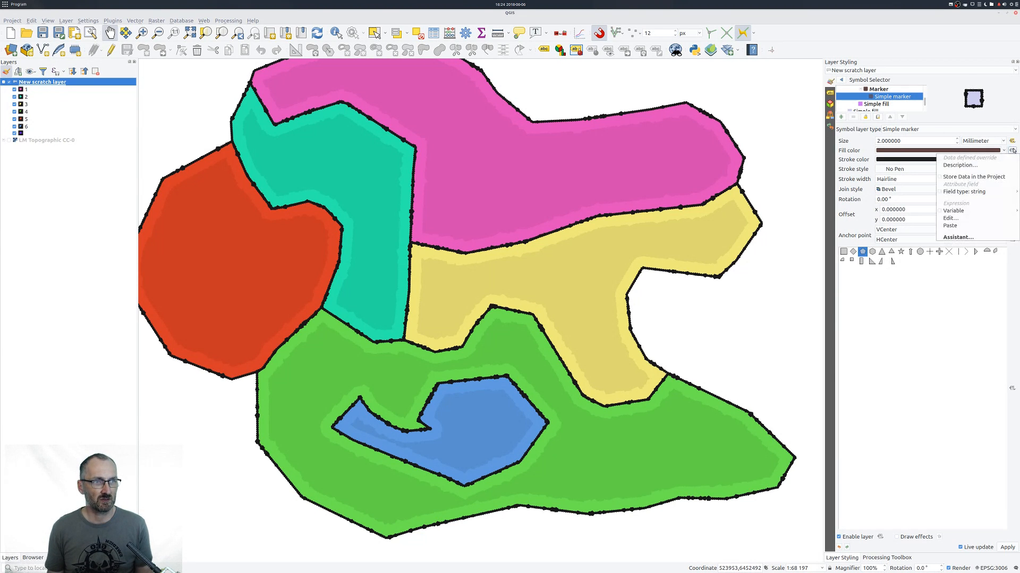
left_click(980, 218)
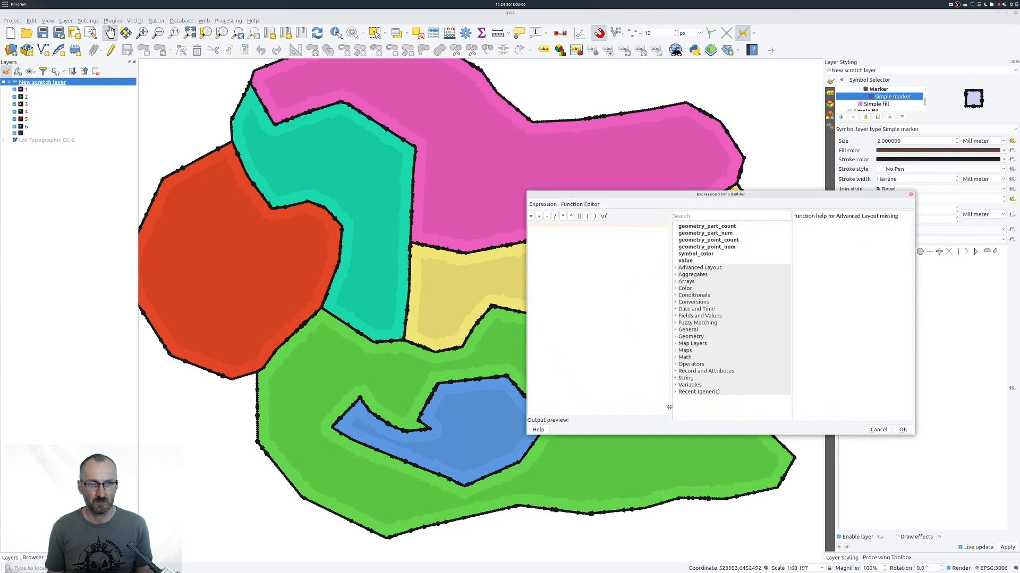
left_click(675, 392)
double_click(695, 399)
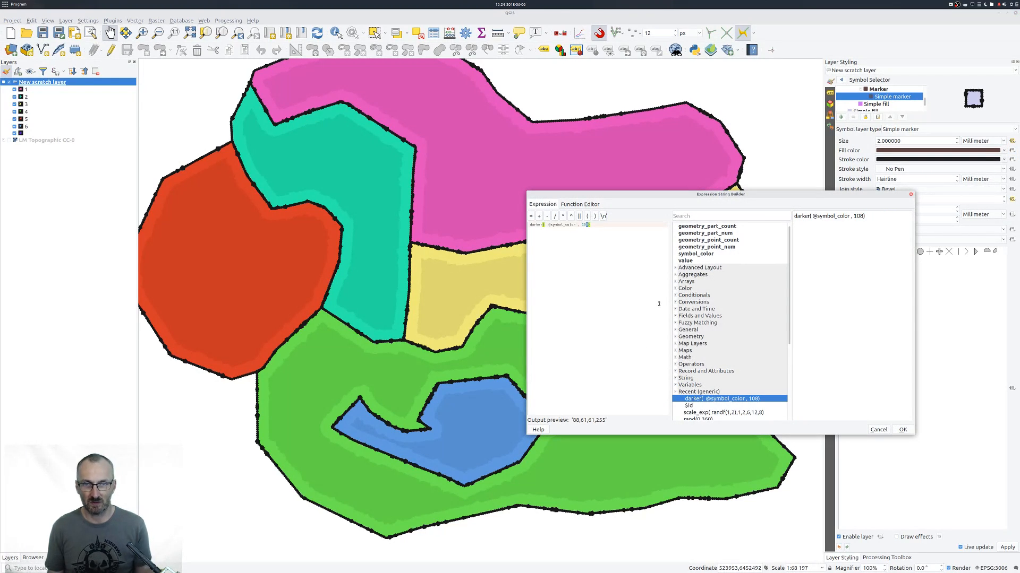
type("4")
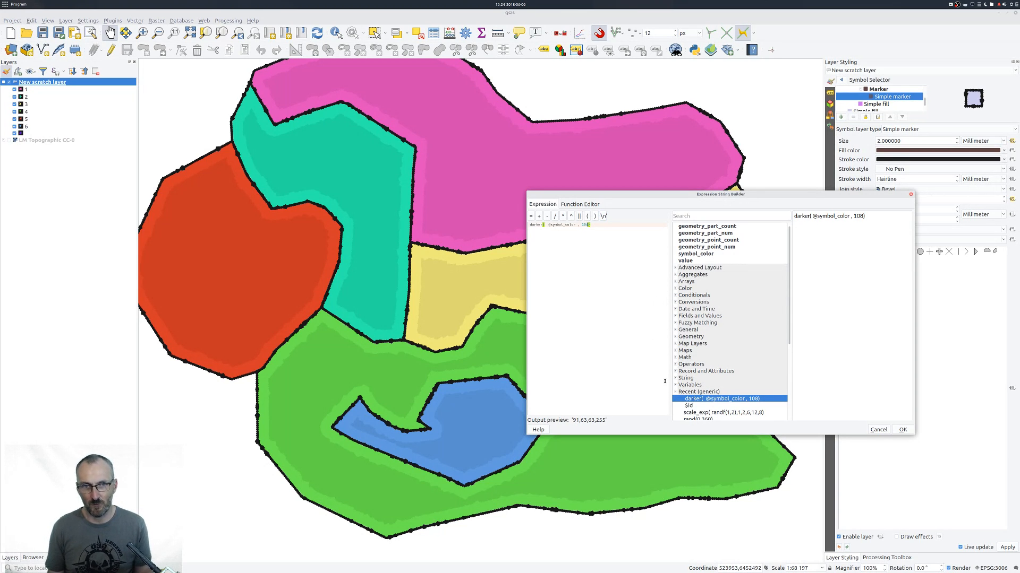
left_click(902, 430)
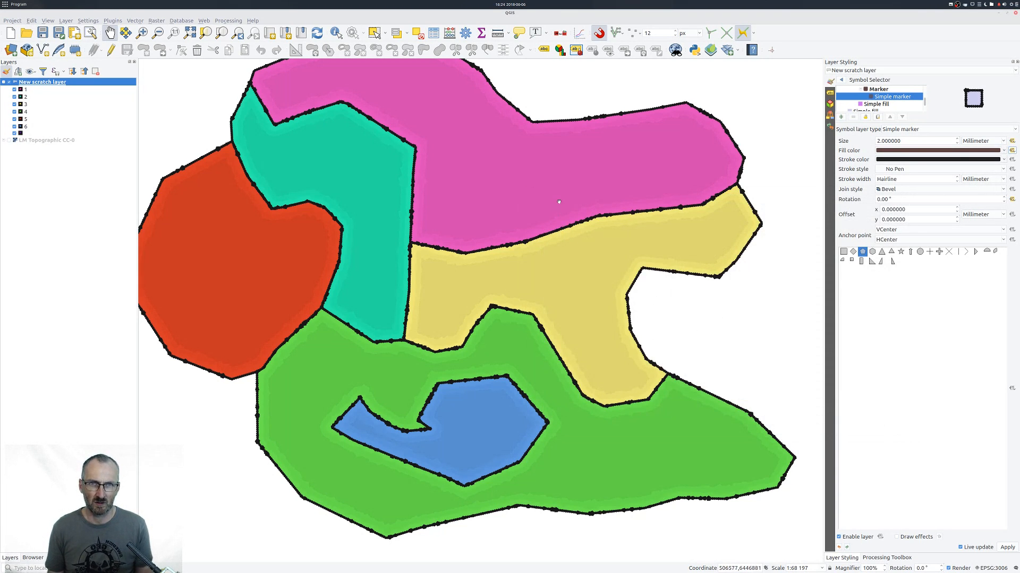
Examine the color transition between the polygons' edges and inner fills at slightly different zoom levels.
left_click_drag(488, 207, 501, 219)
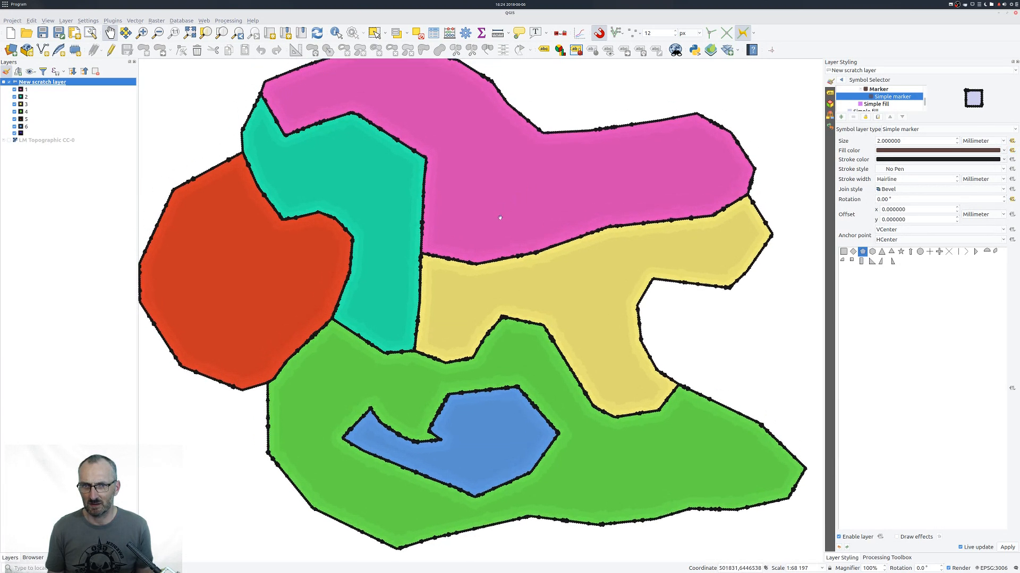
mouse_move(535, 284)
left_mouse_down()
mouse_move(521, 287)
mouse_move(536, 283)
left_mouse_up()
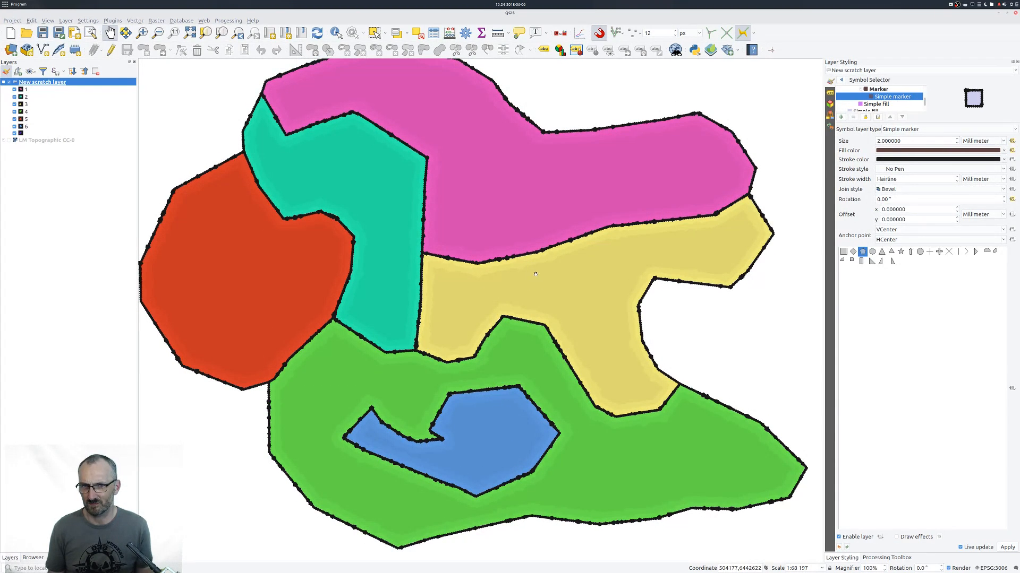
left_click_drag(648, 260, 631, 284)
left_click_drag(561, 265, 564, 273)
scroll(554, 268, "up", 1)
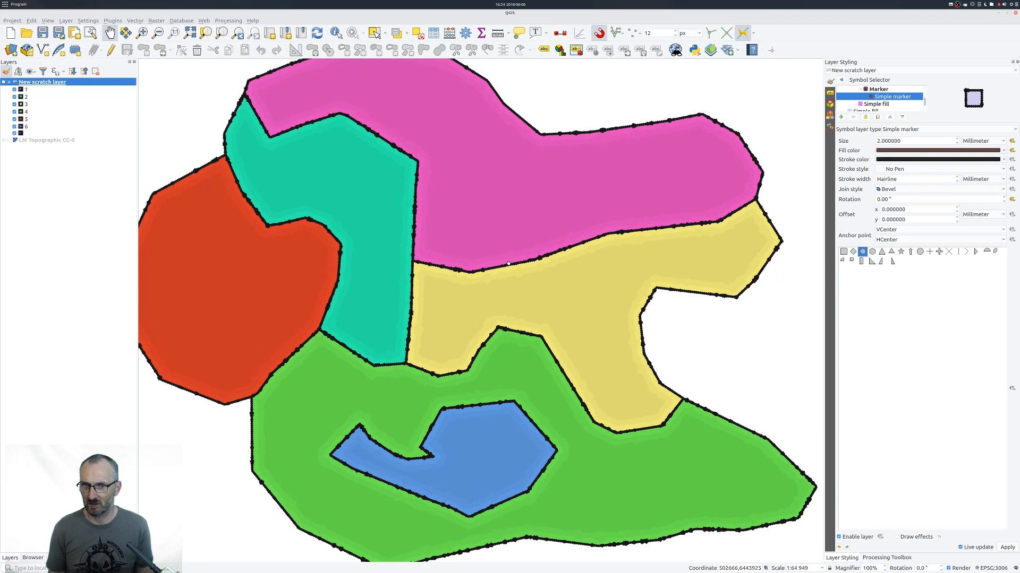
scroll(534, 269, "down", 1)
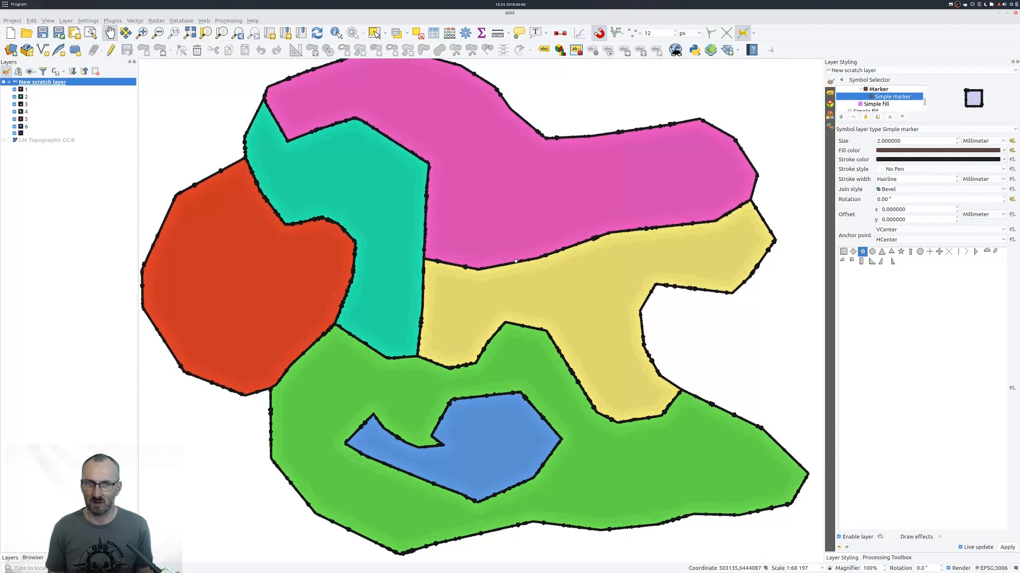
scroll(533, 285, "down", 1)
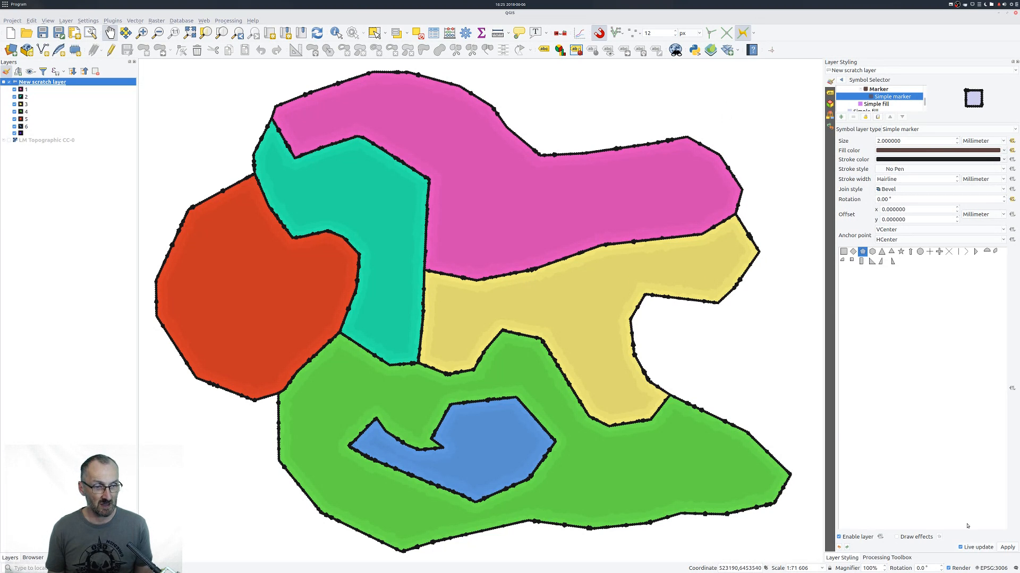
View the save dialog for the symbol shared by the categories without saving the symbol.
left_click(841, 81)
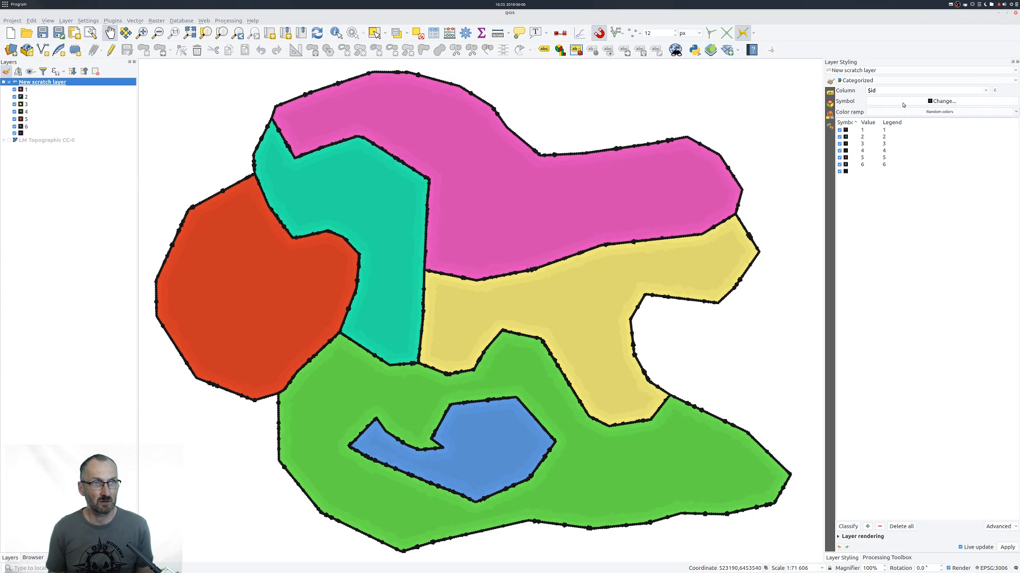
left_click(903, 102)
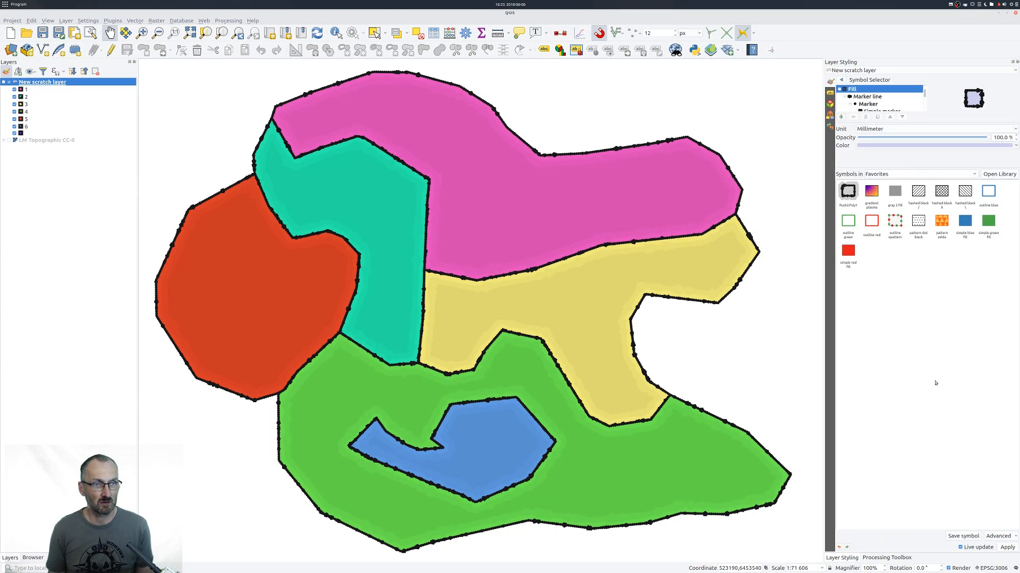
left_click(962, 537)
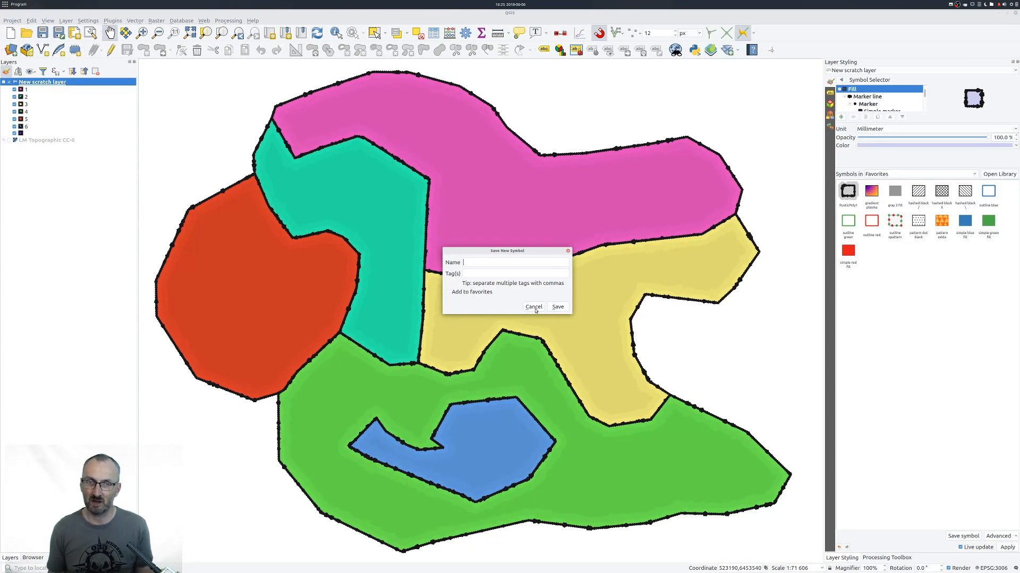
left_click(534, 307)
View how to export the first fill symbol as an XML style from the Style Manager, without saving a file.
left_click(96, 21)
left_click(99, 36)
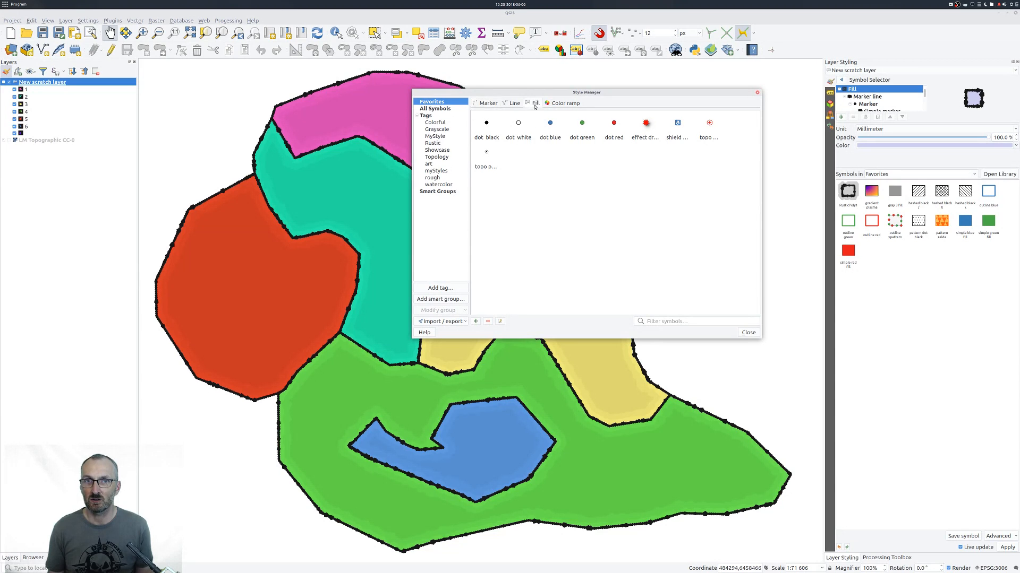
left_click(455, 321)
left_click(441, 330)
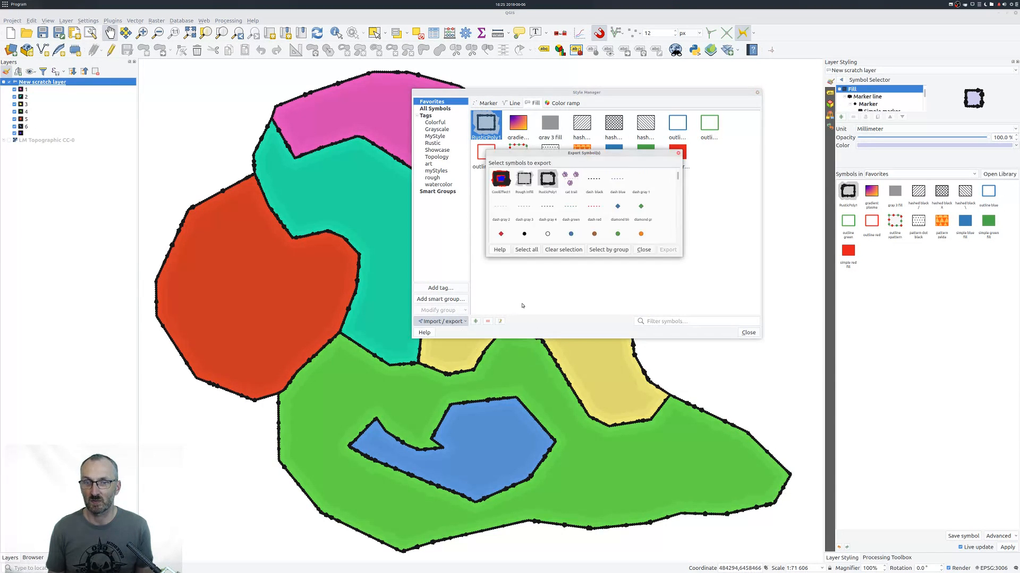
left_click(501, 179)
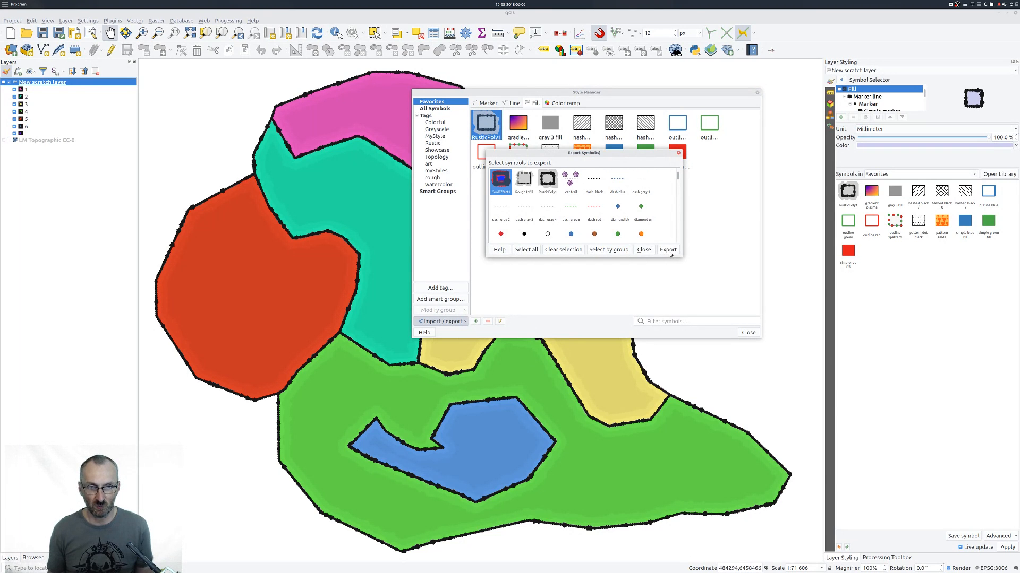
left_click(668, 250)
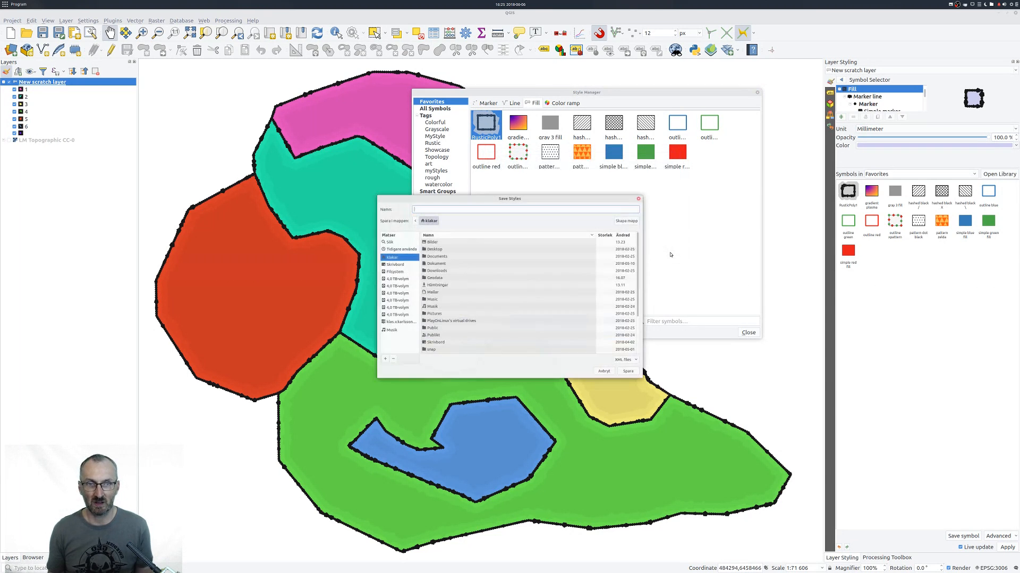
left_click(603, 371)
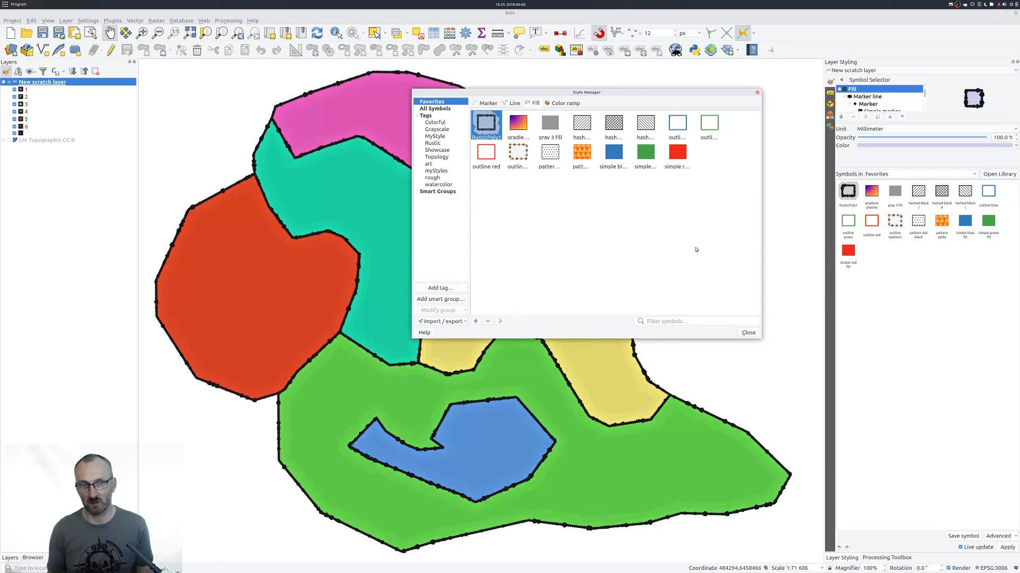
left_click(749, 332)
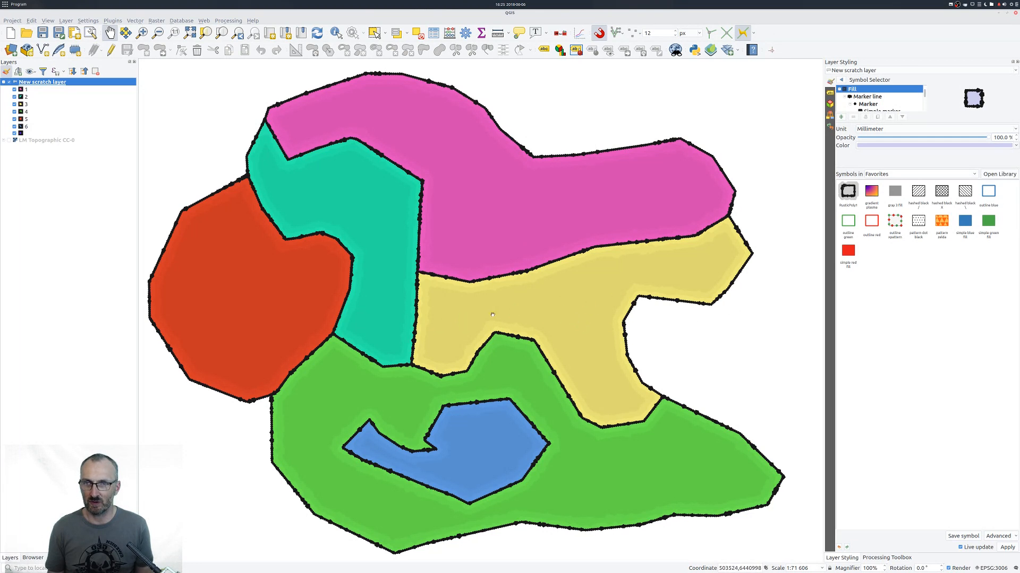
Create a new temporary scratch layer with polygon geometry.
scroll(561, 300, "up", 1)
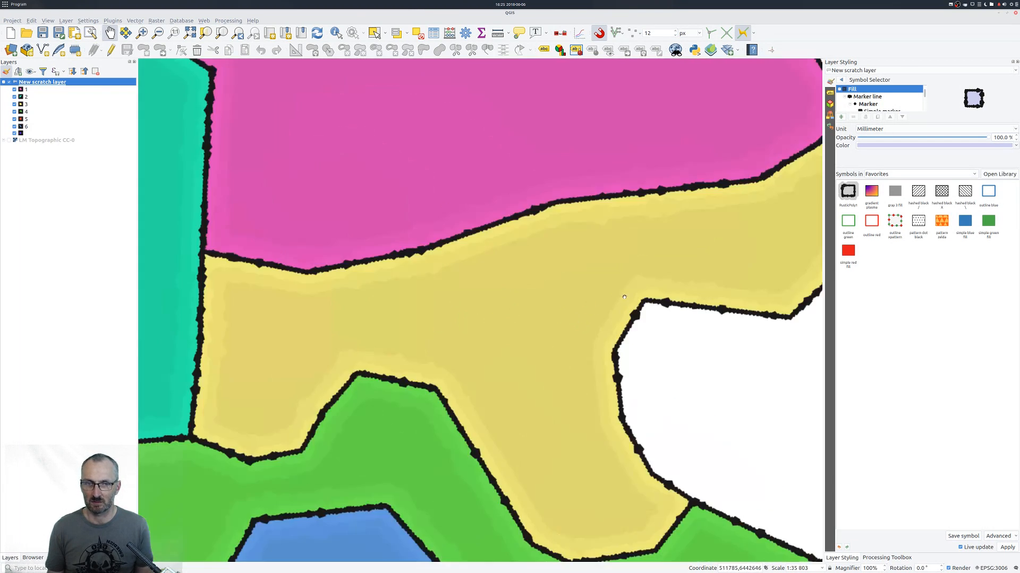
scroll(562, 300, "down", 4)
left_click_drag(611, 315, 556, 314)
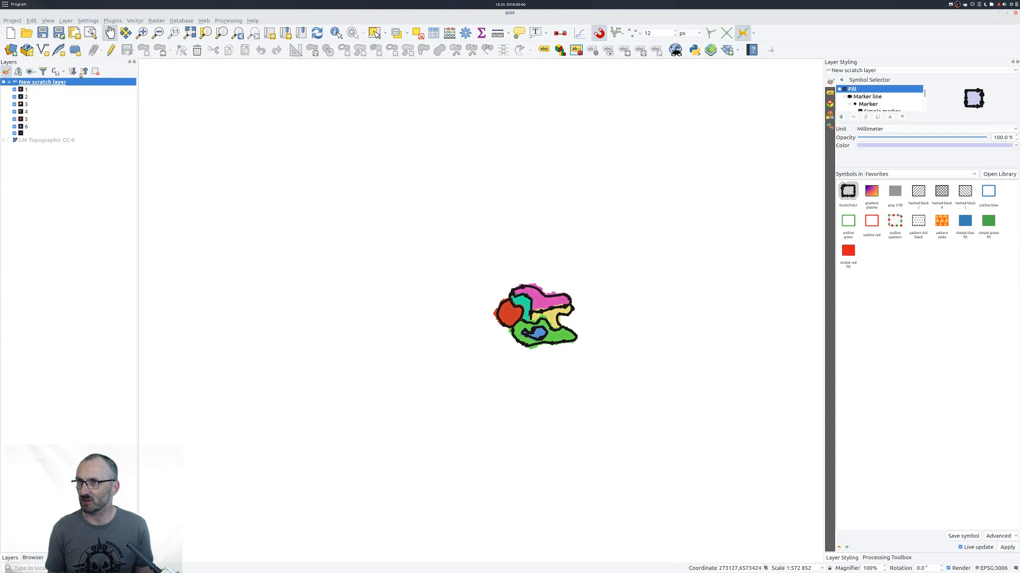
key("ctrl+shift+n")
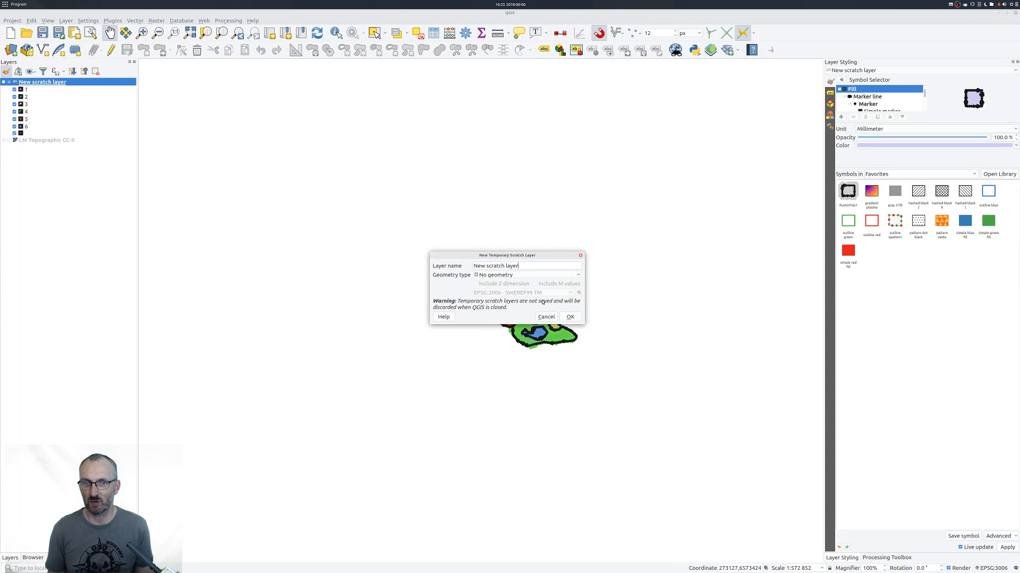
left_click(538, 274)
left_click(536, 297)
key("Return")
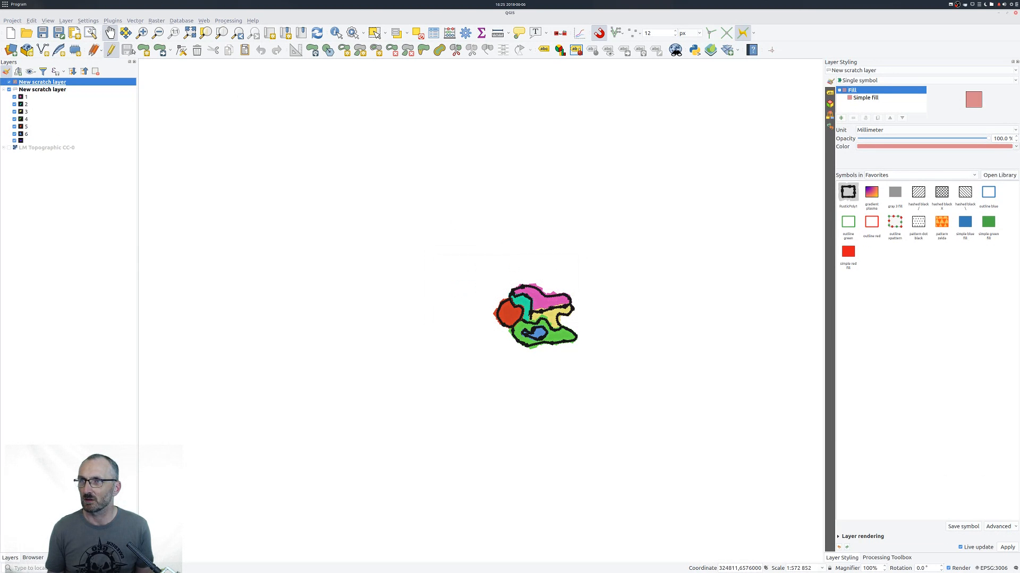
Draw a large four-sided polygon surrounding all the existing features, save the layer edits and stop editing.
left_click(143, 50)
left_click(311, 178)
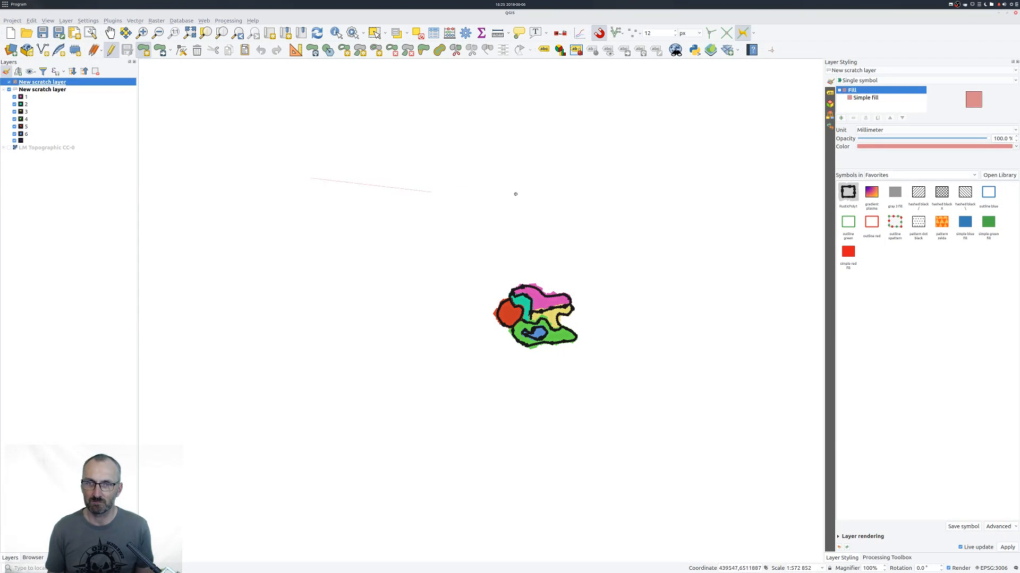
left_click(809, 137)
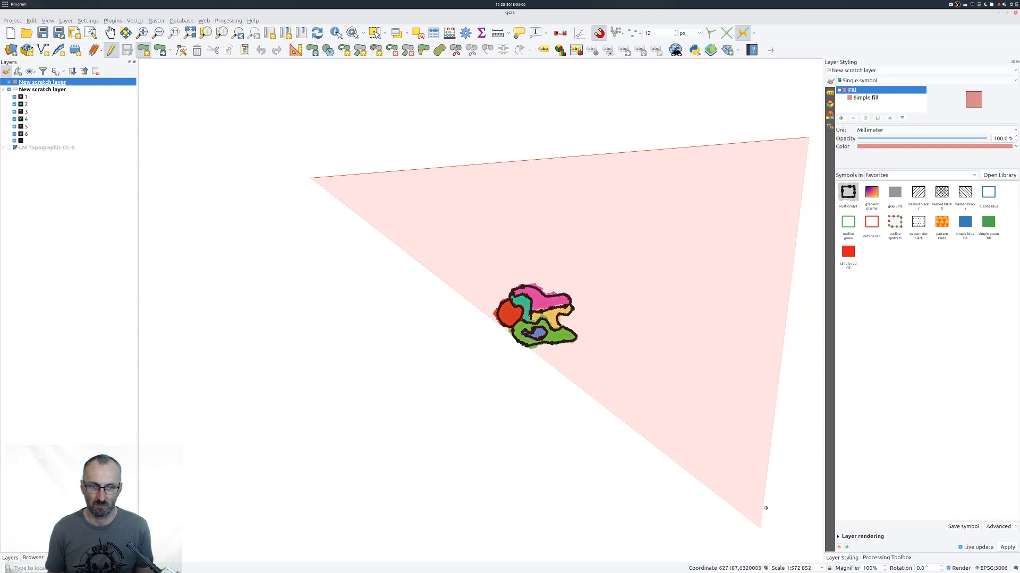
left_click(299, 492)
right_click(299, 492)
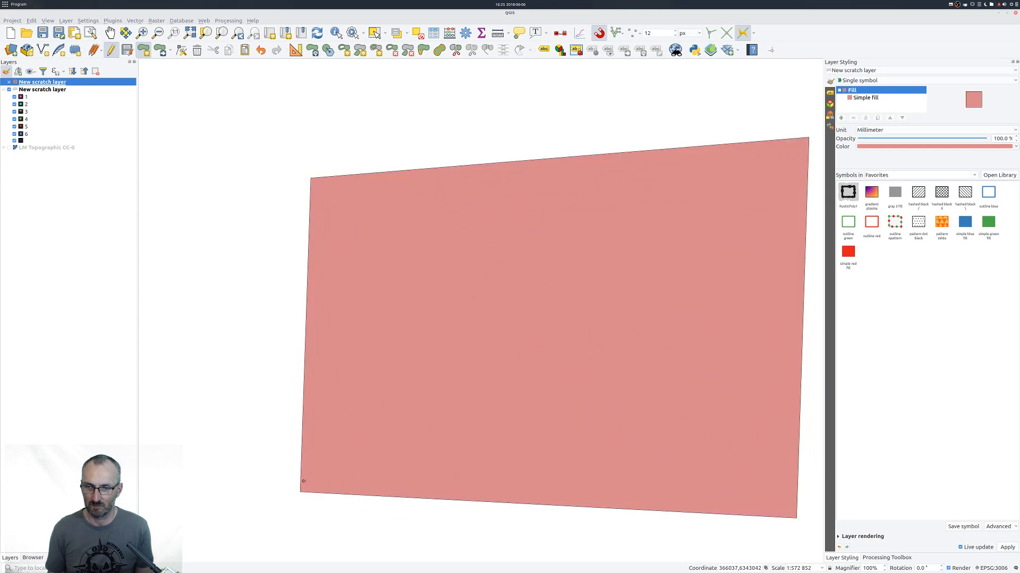
left_click(127, 50)
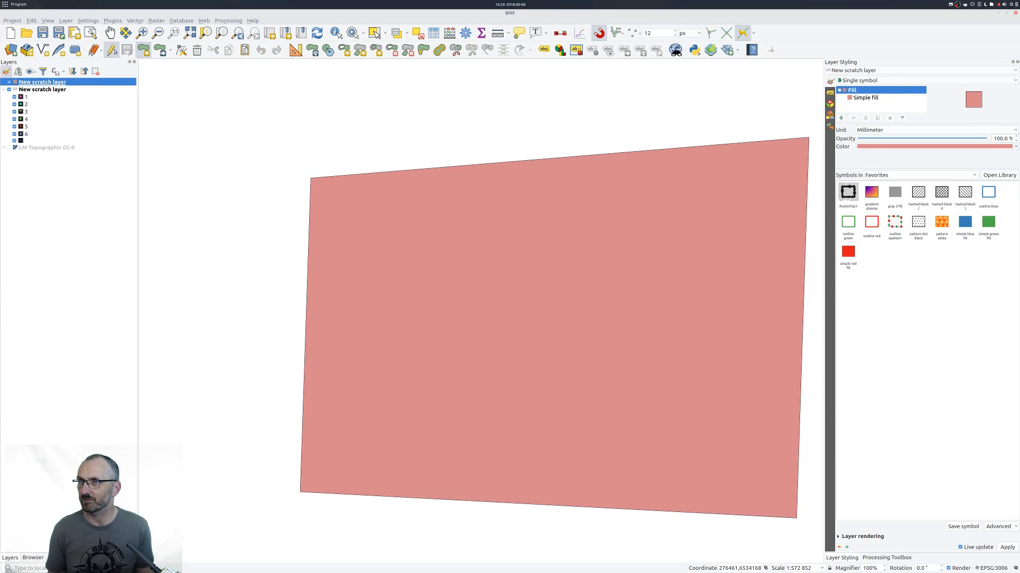
left_click(111, 50)
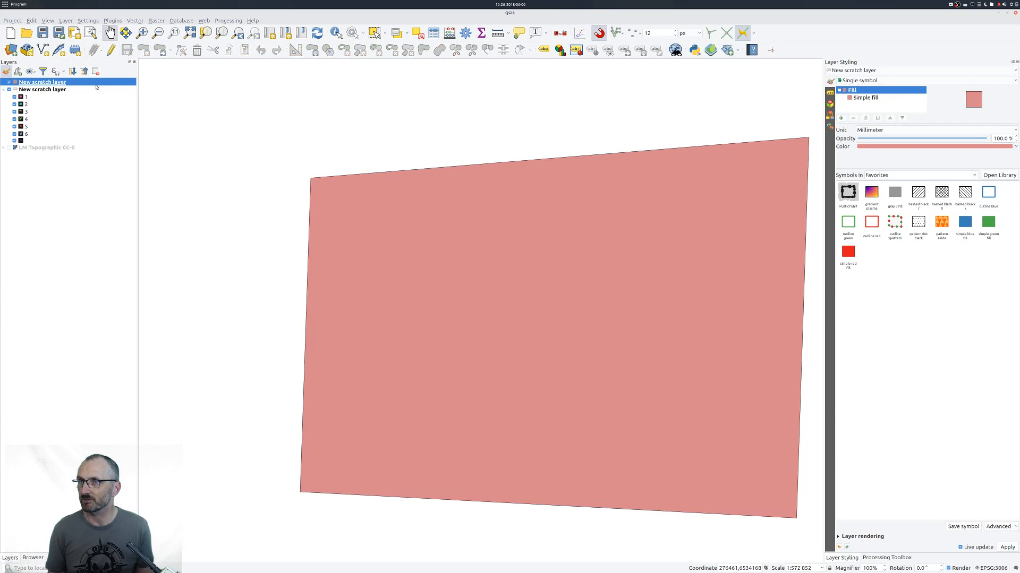
Change the surrounding polygon's simple fill to a raster image fill.
left_click(866, 99)
left_click(915, 129)
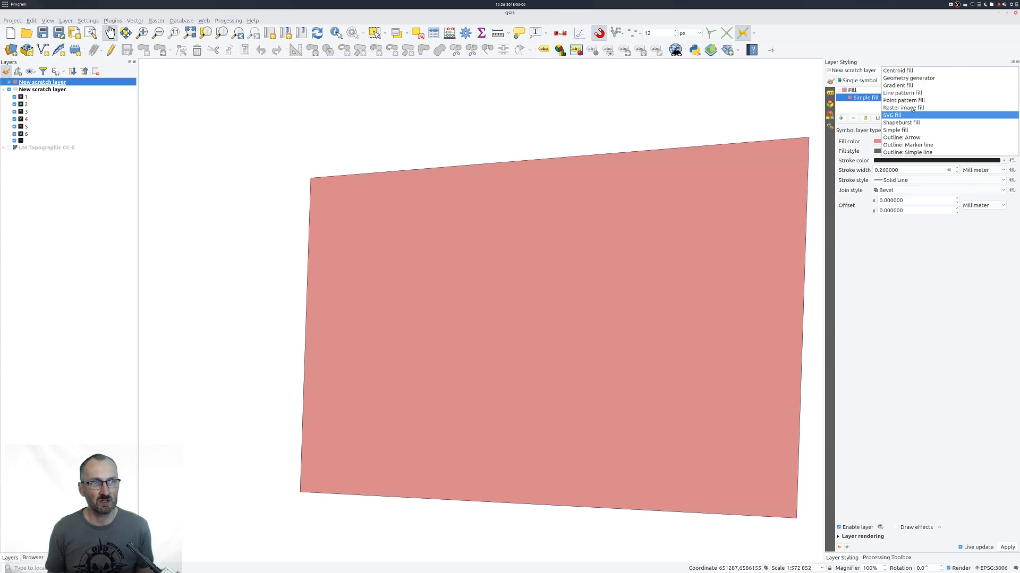
left_click(911, 107)
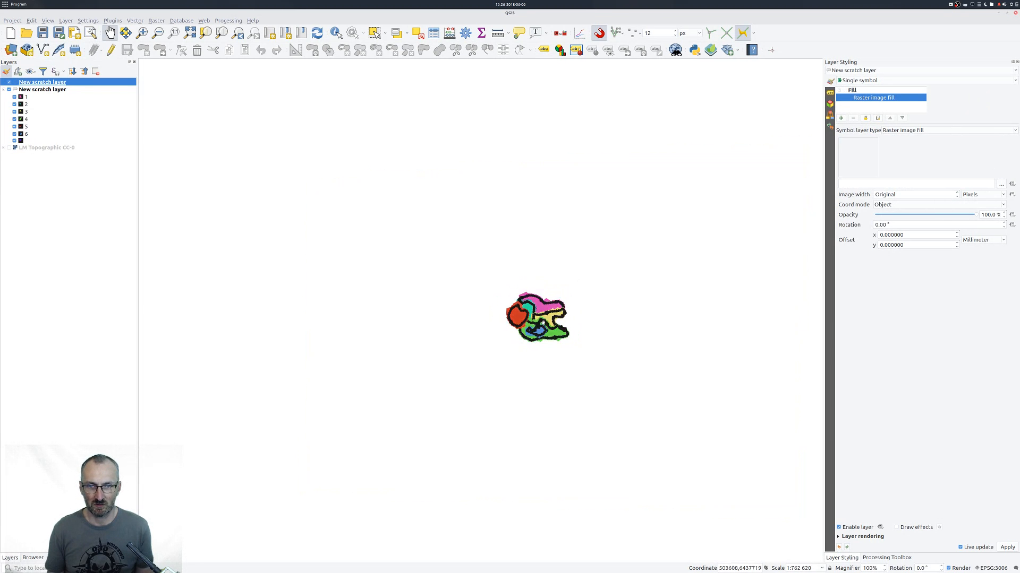
scroll(540, 328, "up", 6)
scroll(545, 330, "down", 4)
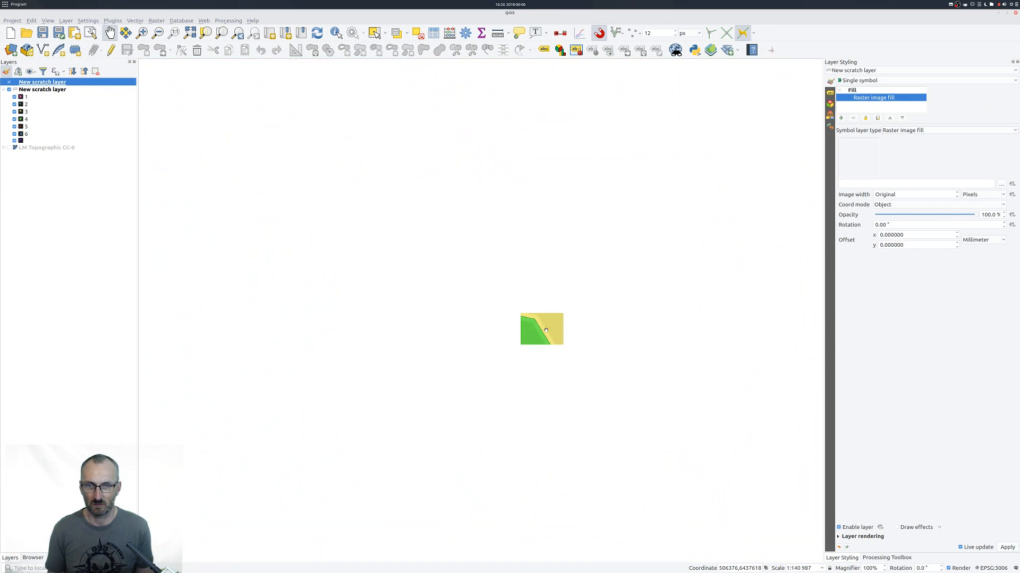
scroll(545, 331, "up", 1)
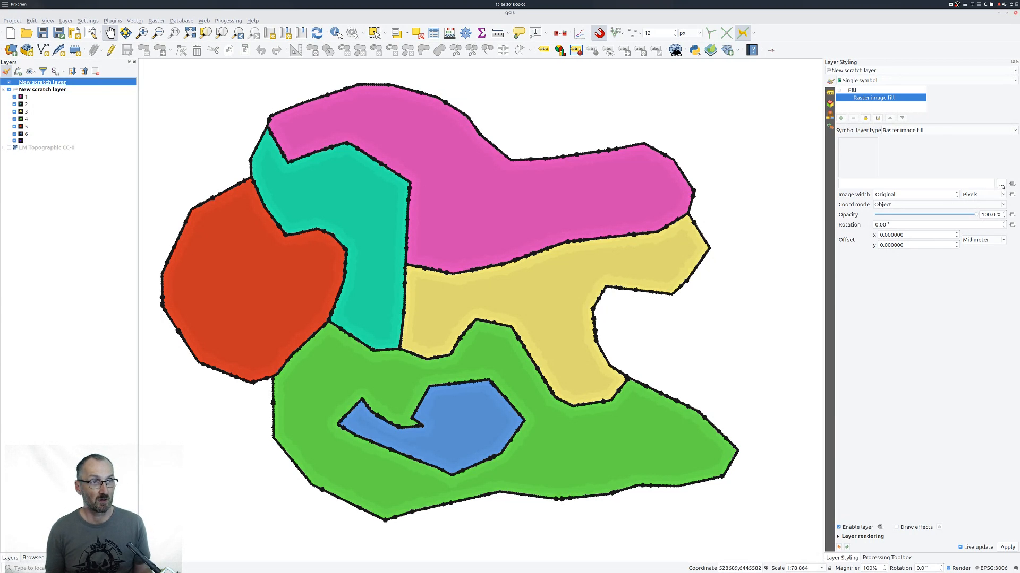
Load seamless-texture-watercolor-CC0.png from the Bilder folder as the image of the raster fill.
left_click(1001, 185)
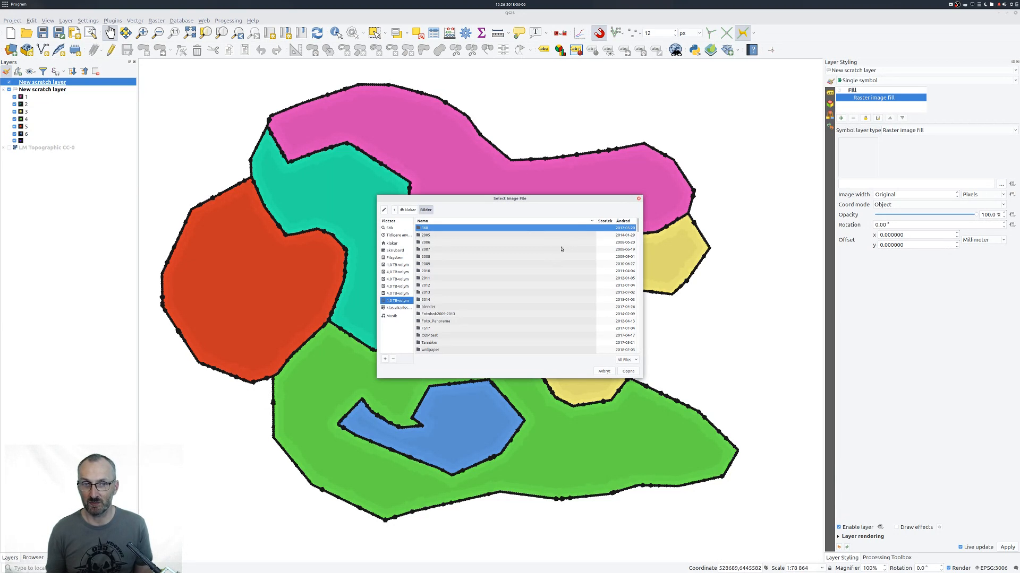
scroll(537, 274, "down", 10)
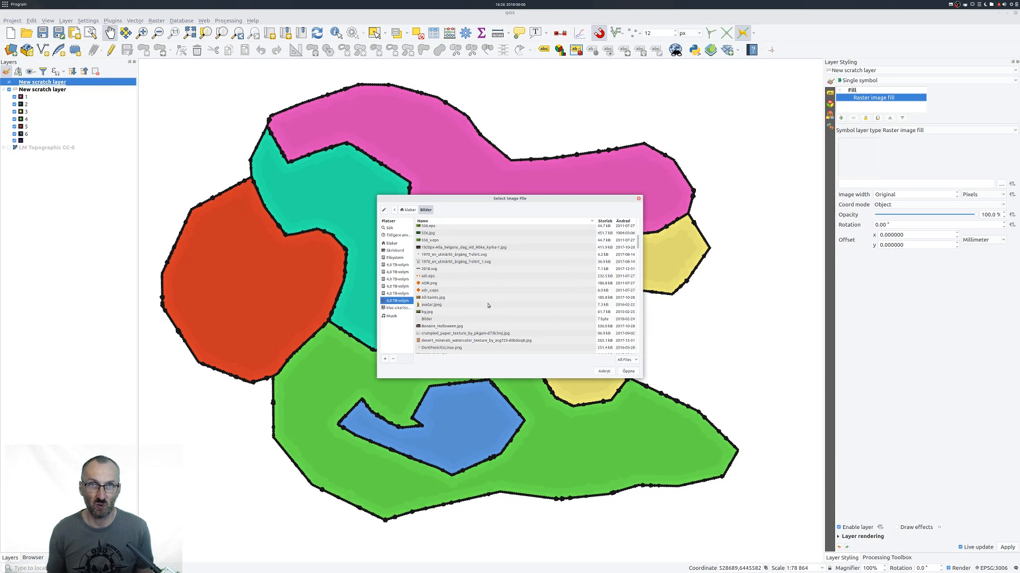
scroll(486, 301, "down", 5)
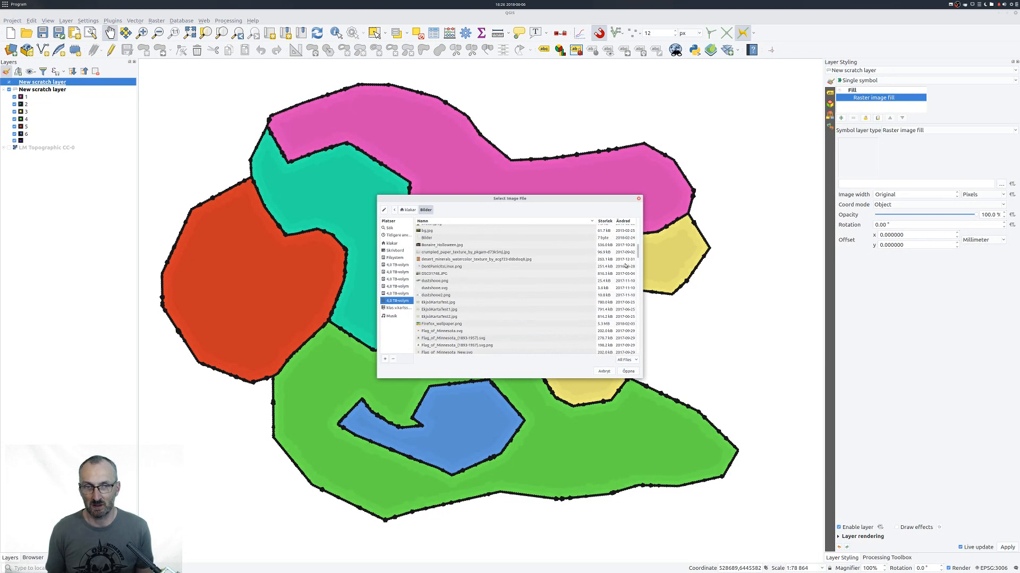
left_click_drag(638, 255, 642, 348)
scroll(440, 307, "up", 5)
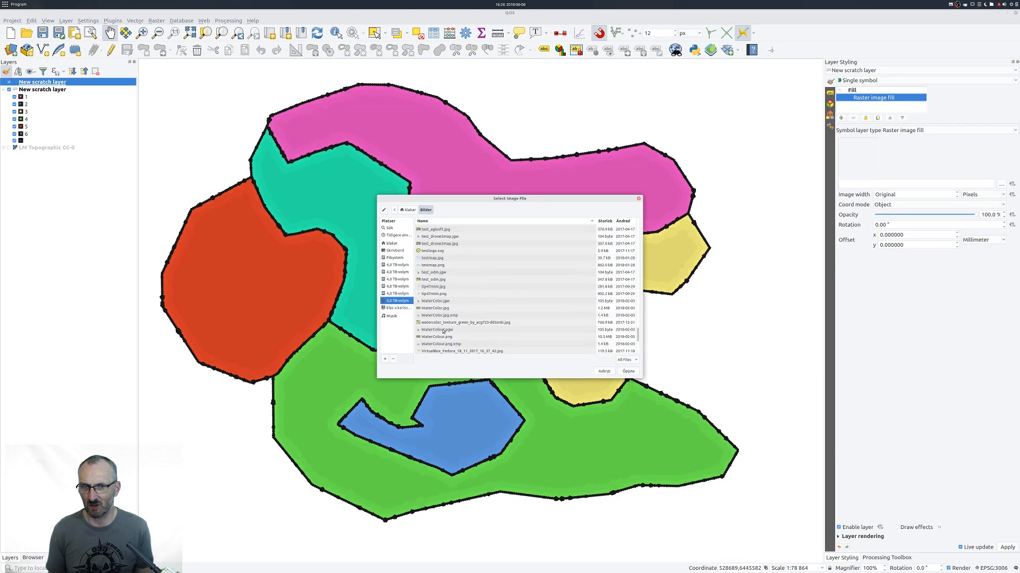
scroll(449, 264, "up", 4)
scroll(438, 251, "up", 2)
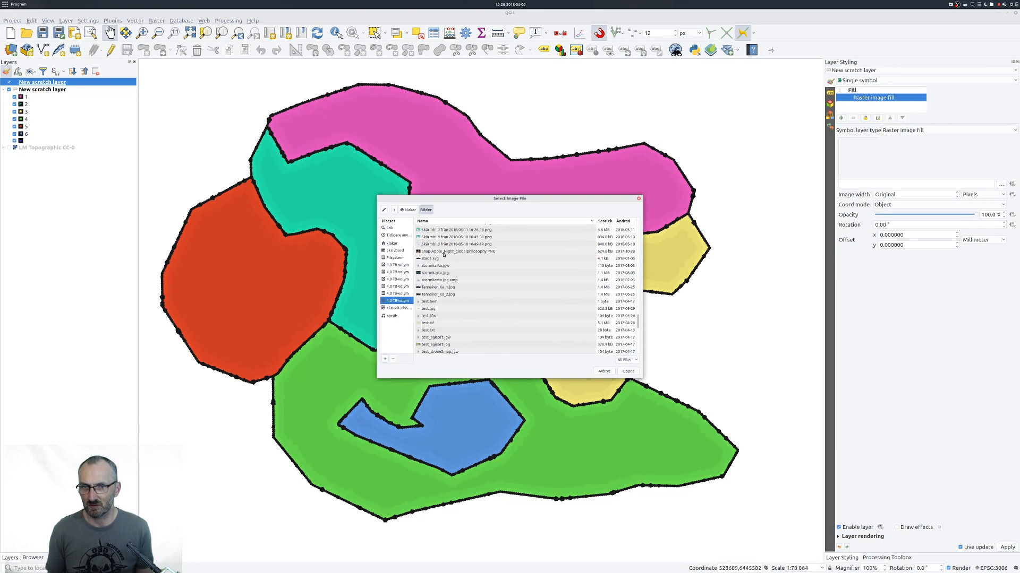
scroll(444, 257, "up", 3)
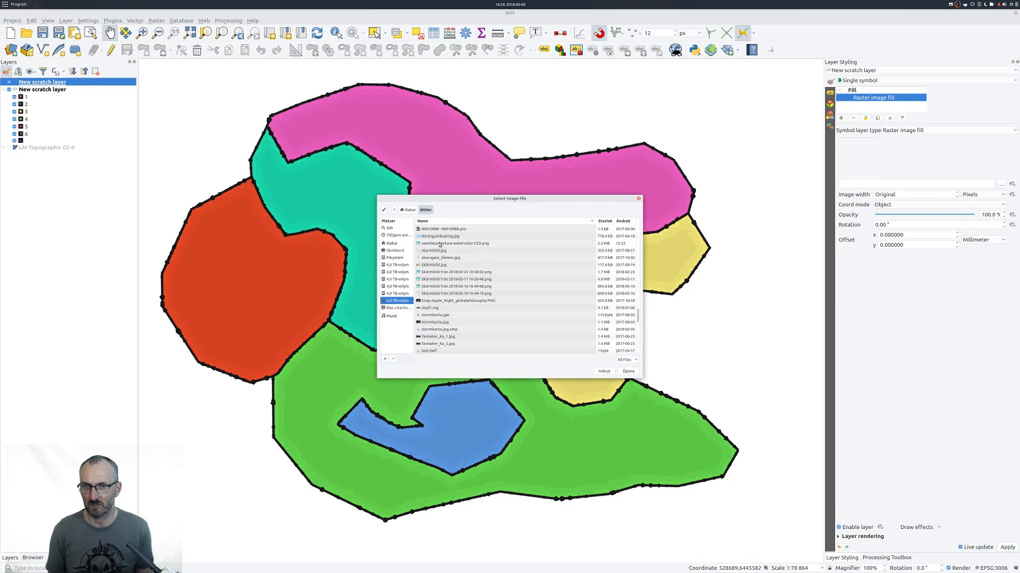
left_click(440, 244)
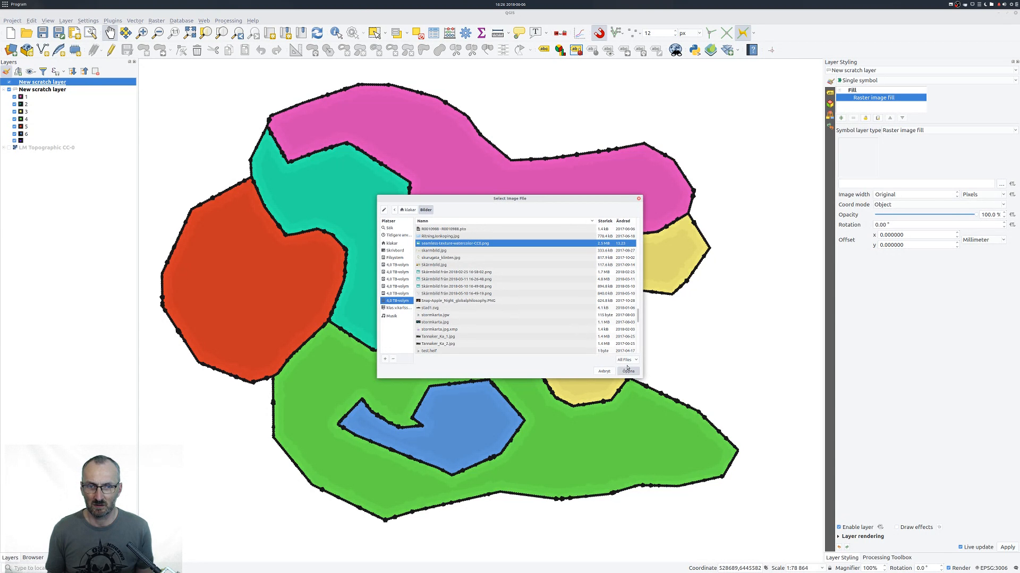
key("Return")
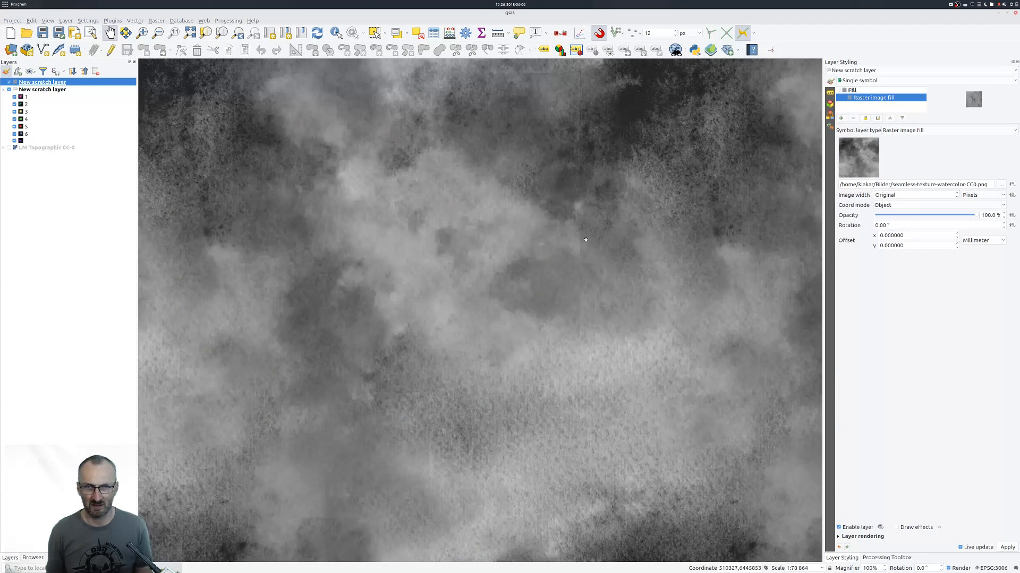
Set the raster fill's image width to 1000 pixels.
double_click(902, 195)
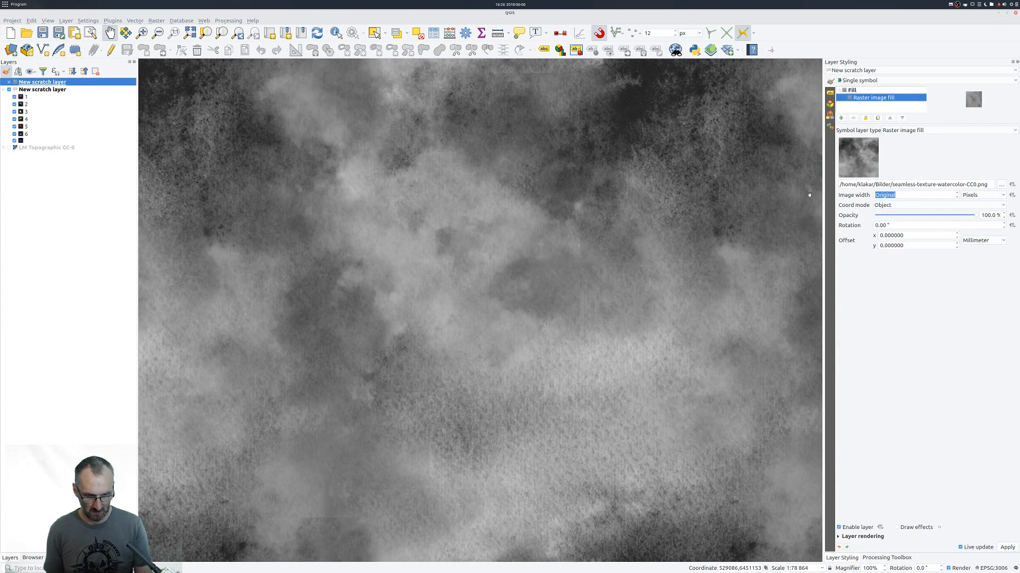
type("1000")
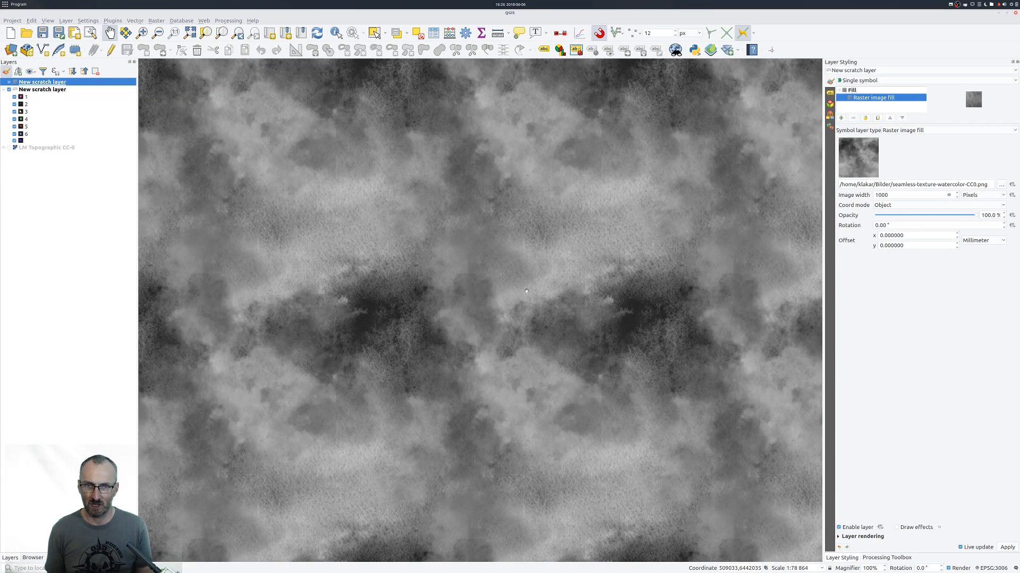
key("Return")
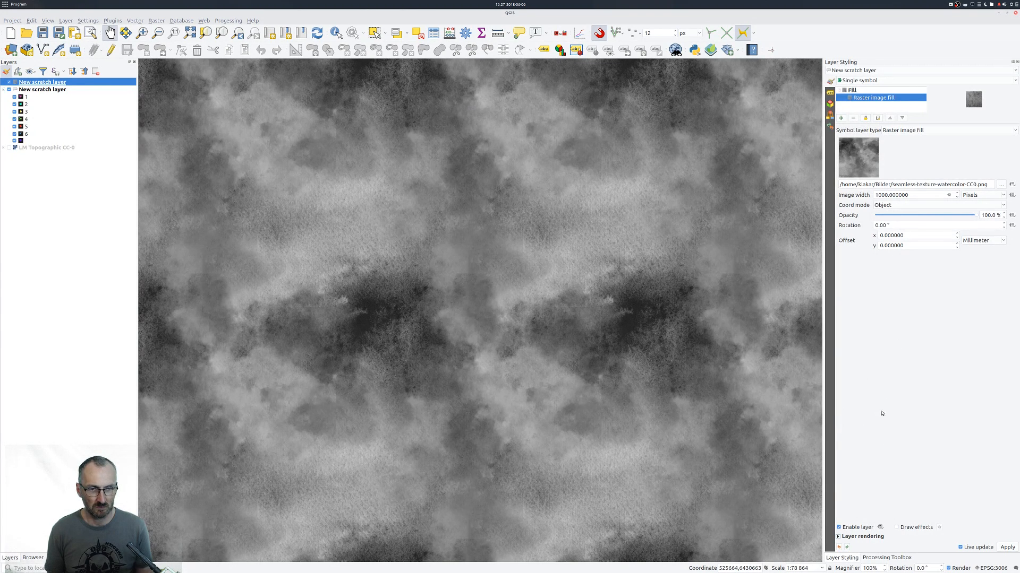
Set the texture layer's blending mode to Multiply and lower its layer opacity to about 37.9 %.
left_click(838, 538)
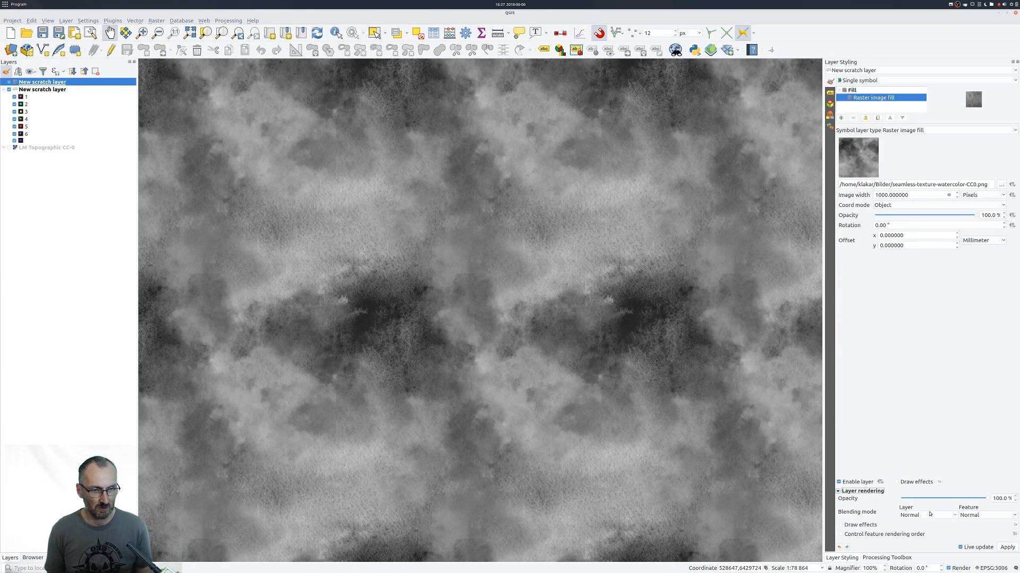
left_click(954, 516)
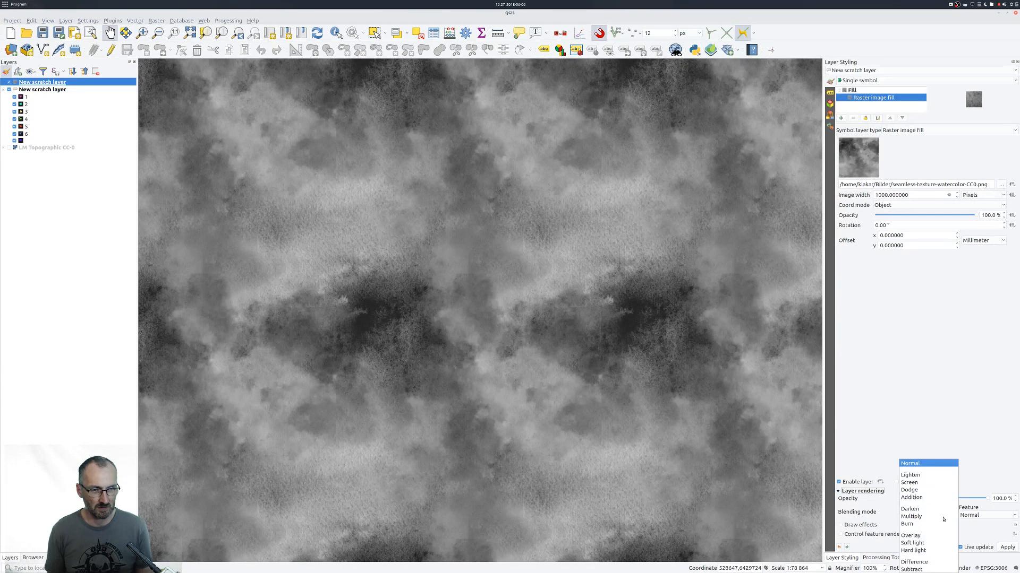
left_click(930, 517)
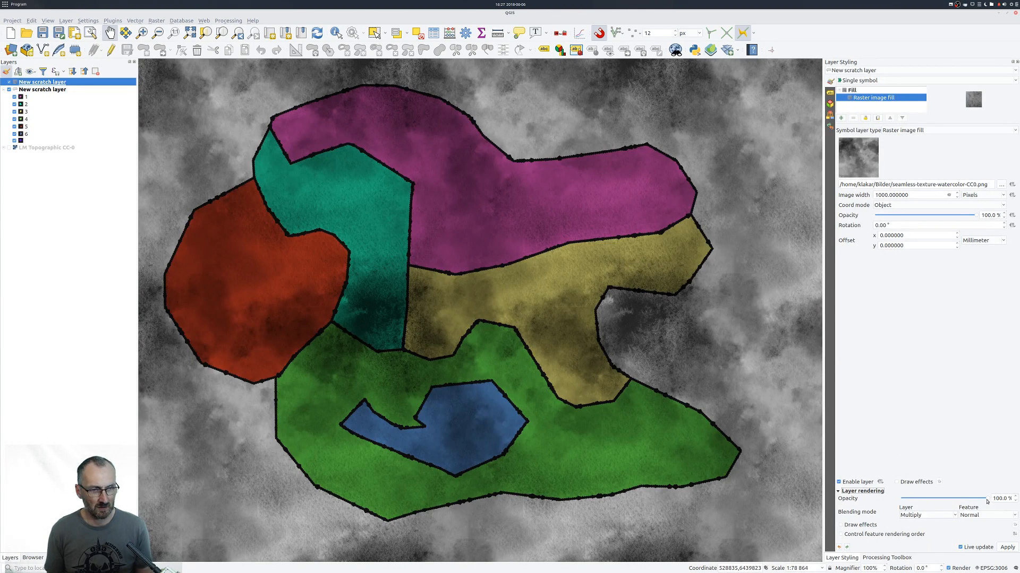
left_click_drag(987, 501, 934, 502)
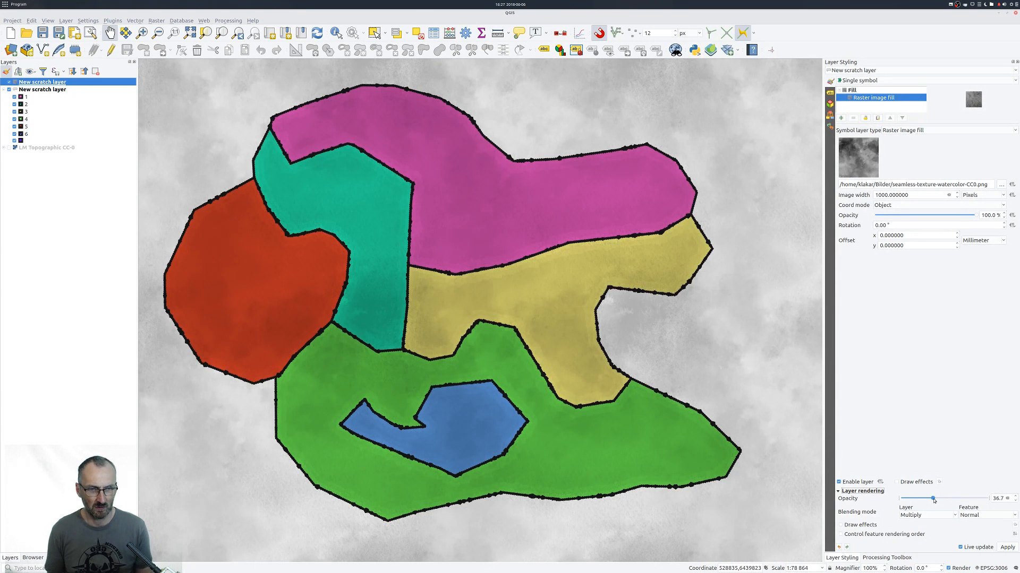
mouse_move(620, 307)
left_mouse_down()
mouse_move(633, 296)
mouse_move(610, 301)
left_mouse_up()
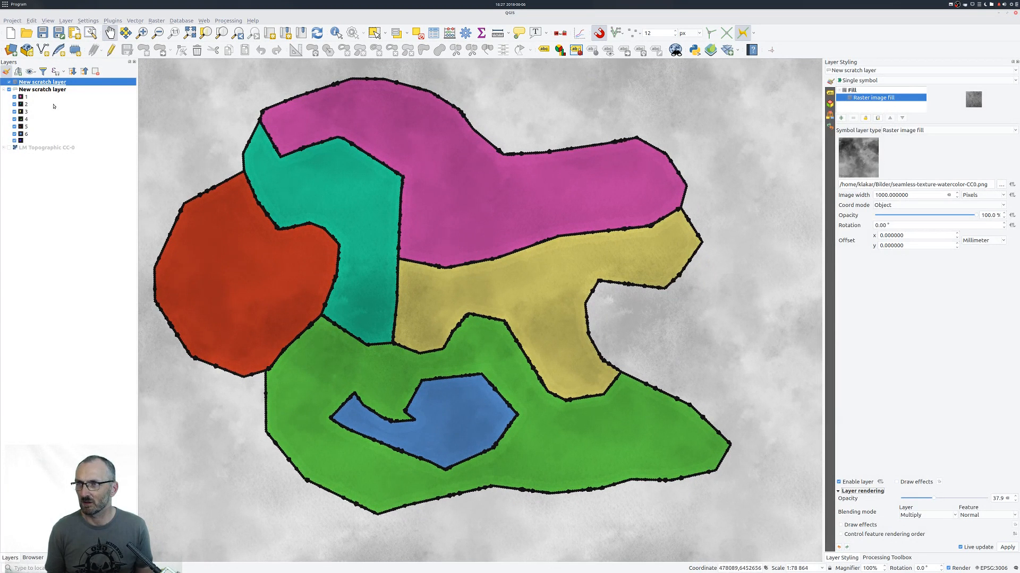
Select the categorized polygon layer and apply the Reds color ramp to its categories.
left_click(45, 90)
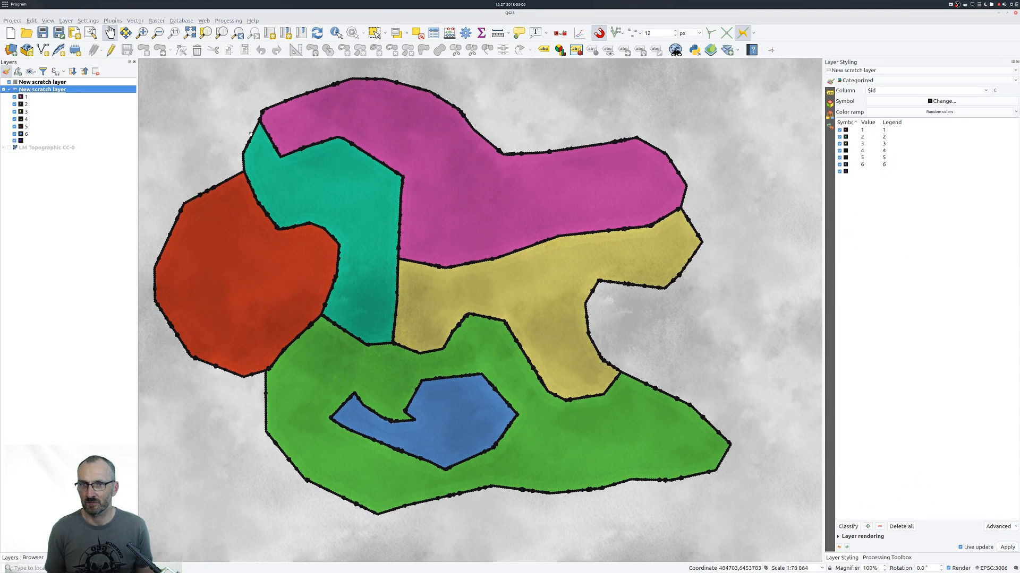
left_click_drag(544, 322, 553, 337)
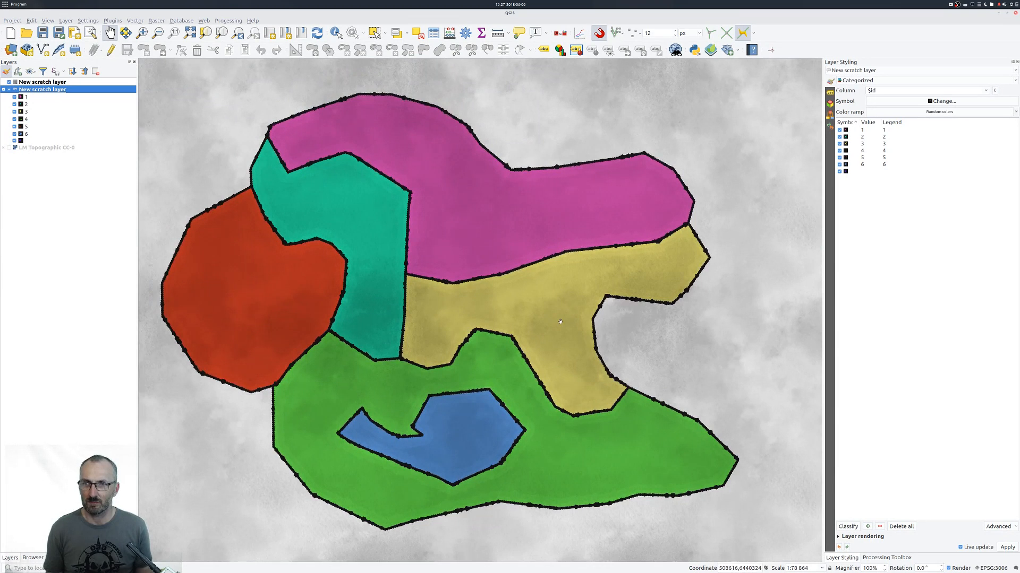
scroll(553, 336, "up", 1)
scroll(553, 331, "up", 1)
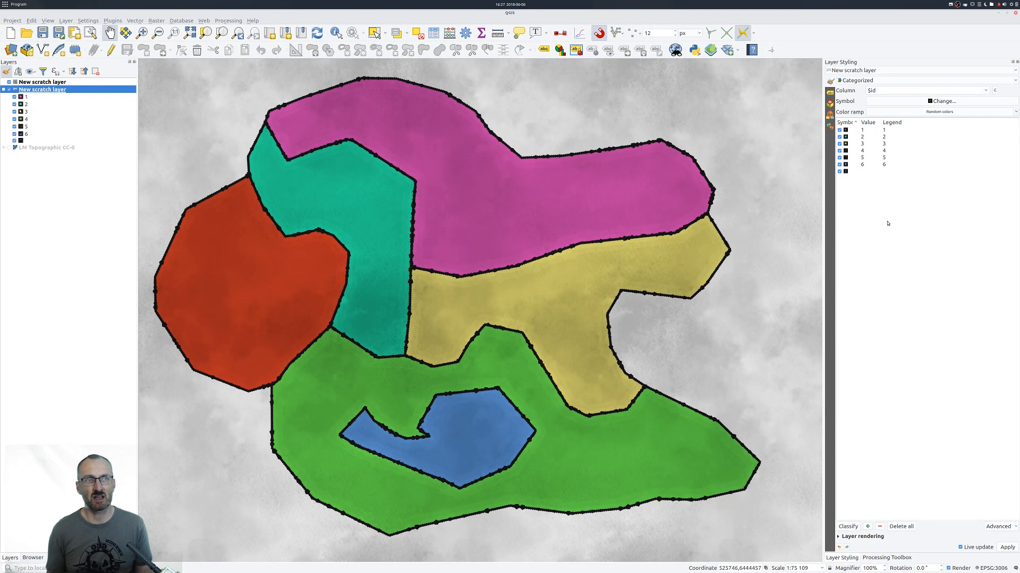
left_click(925, 112)
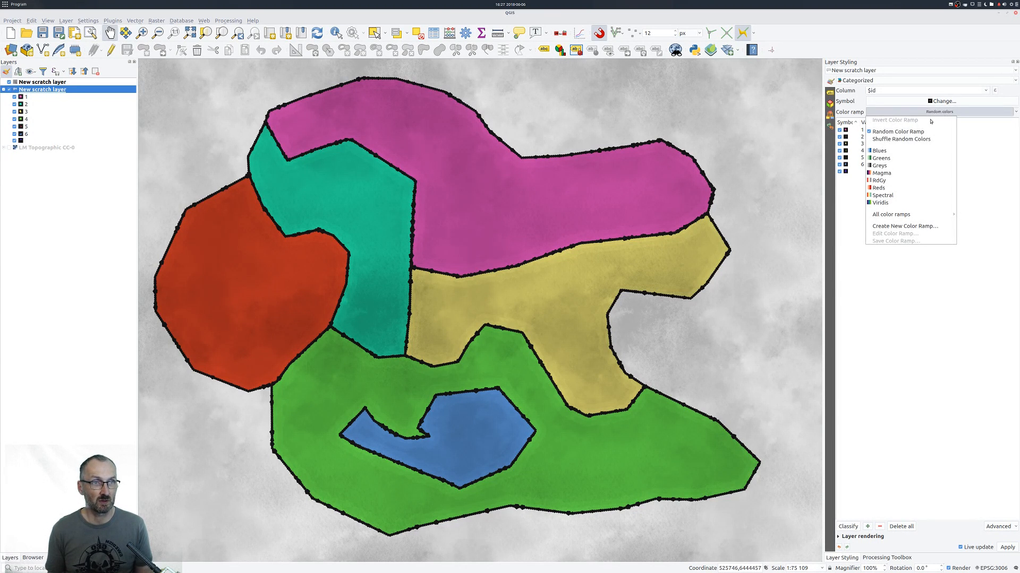
left_click(884, 189)
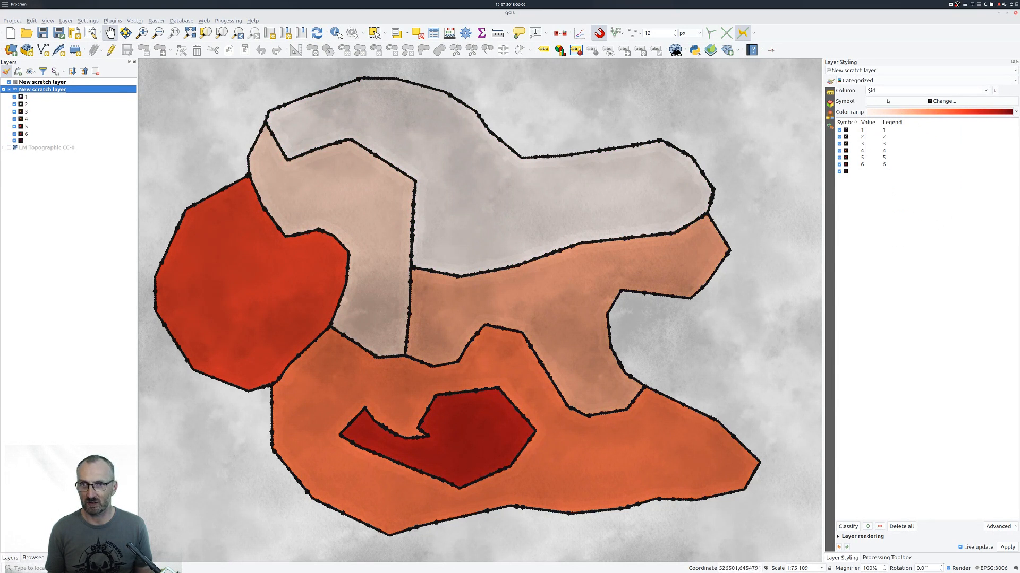
Create a new cpt-city color ramp for the categories using the sd-a palette from the Topography theme.
left_click(945, 113)
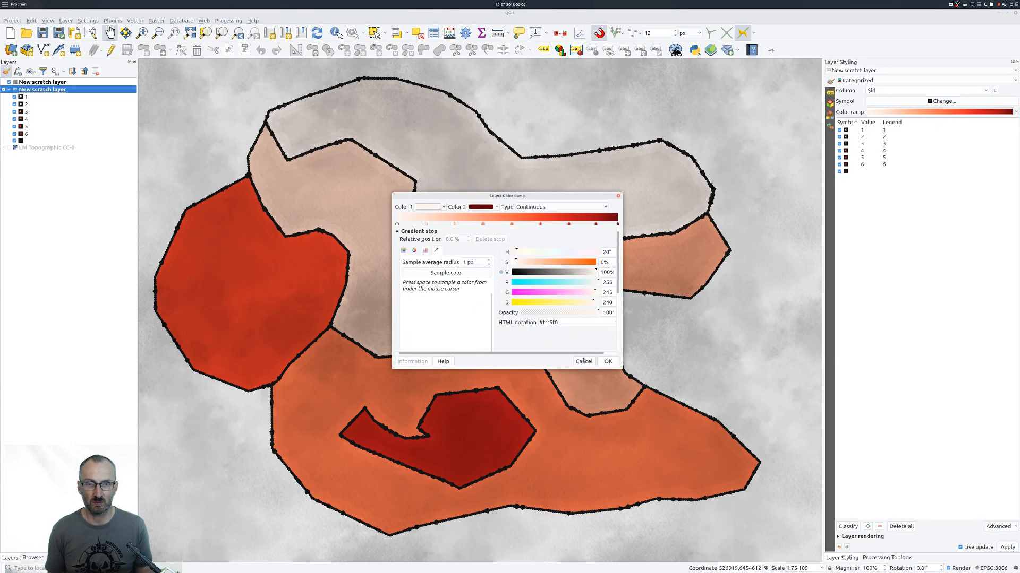
left_click(583, 361)
left_click(1015, 112)
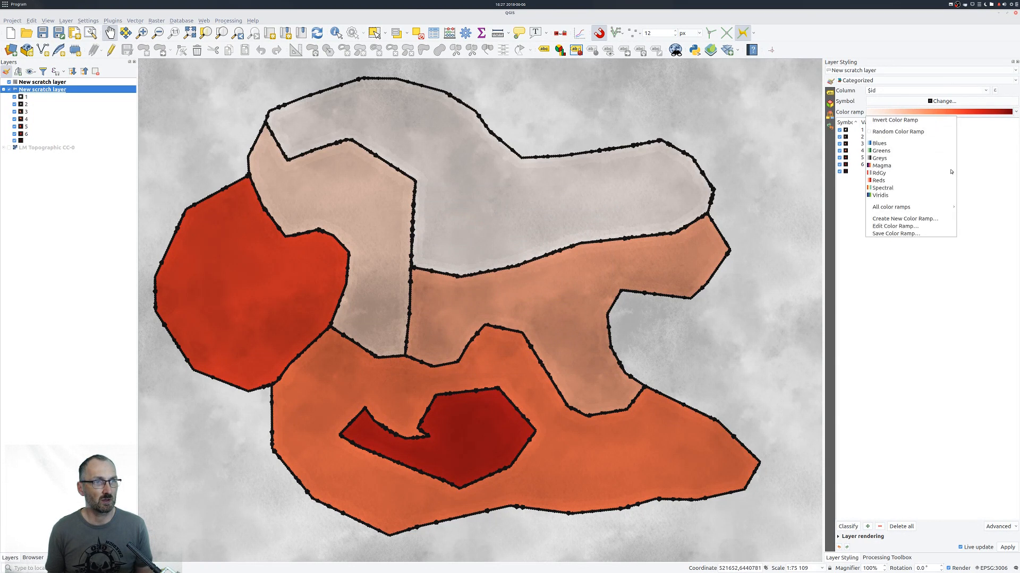
left_click(904, 219)
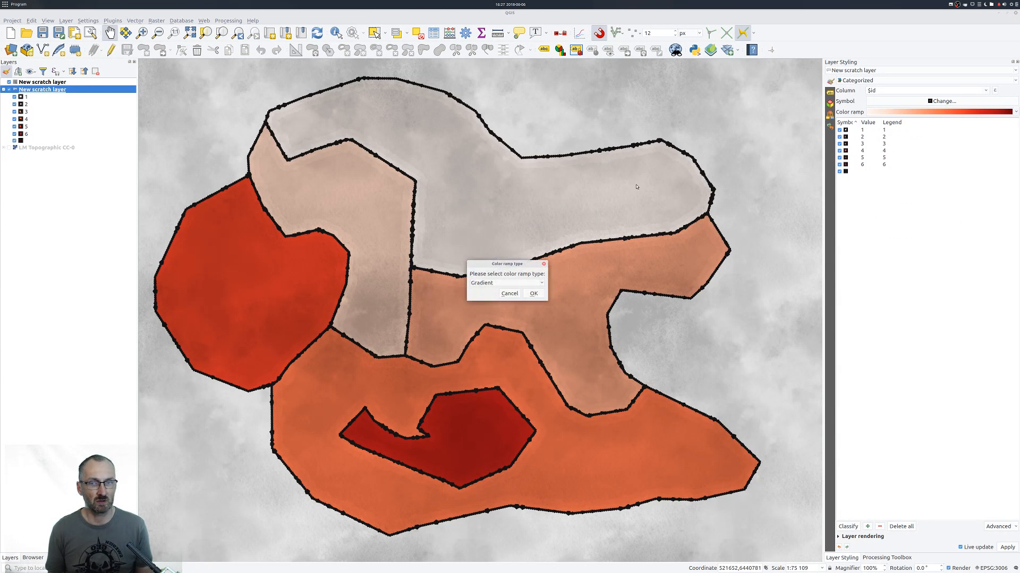
left_click(504, 282)
left_click(501, 306)
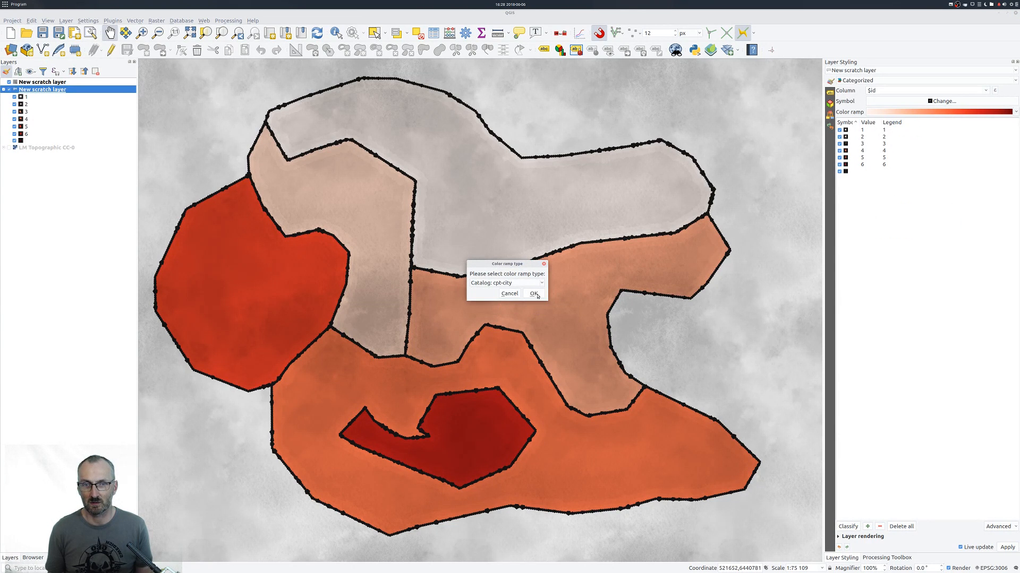
left_click(533, 294)
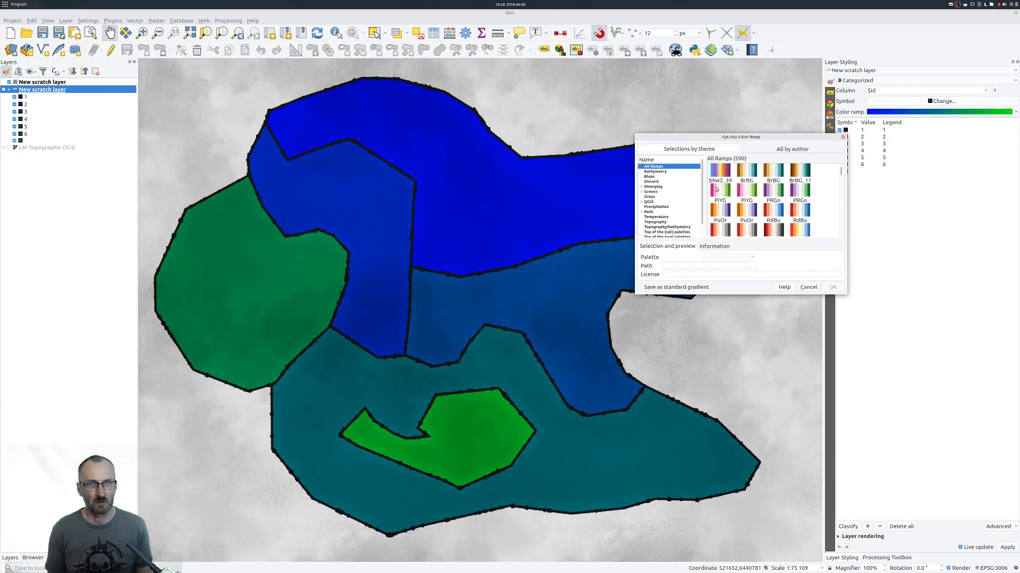
left_click(655, 222)
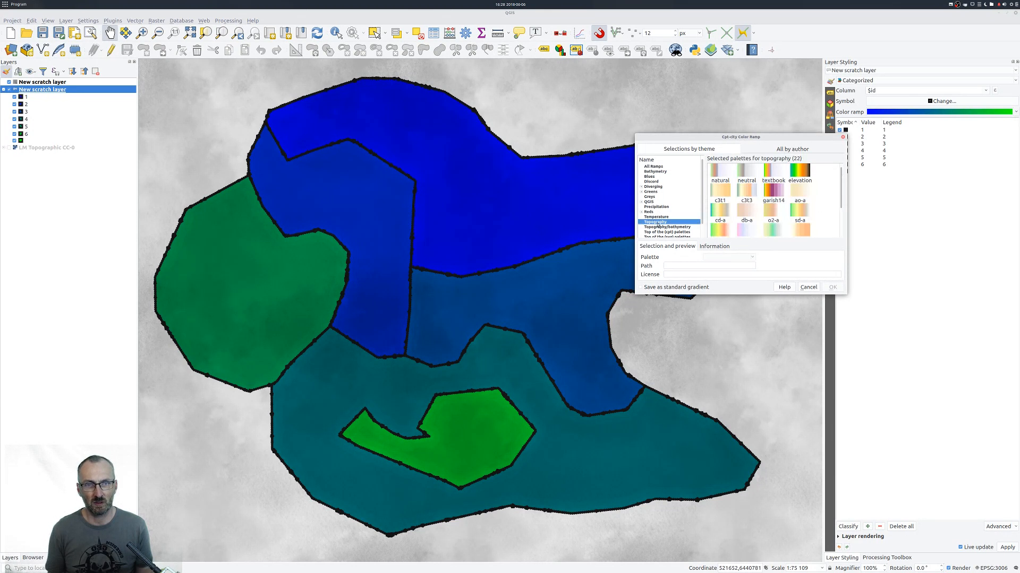
left_click(801, 213)
left_click(832, 287)
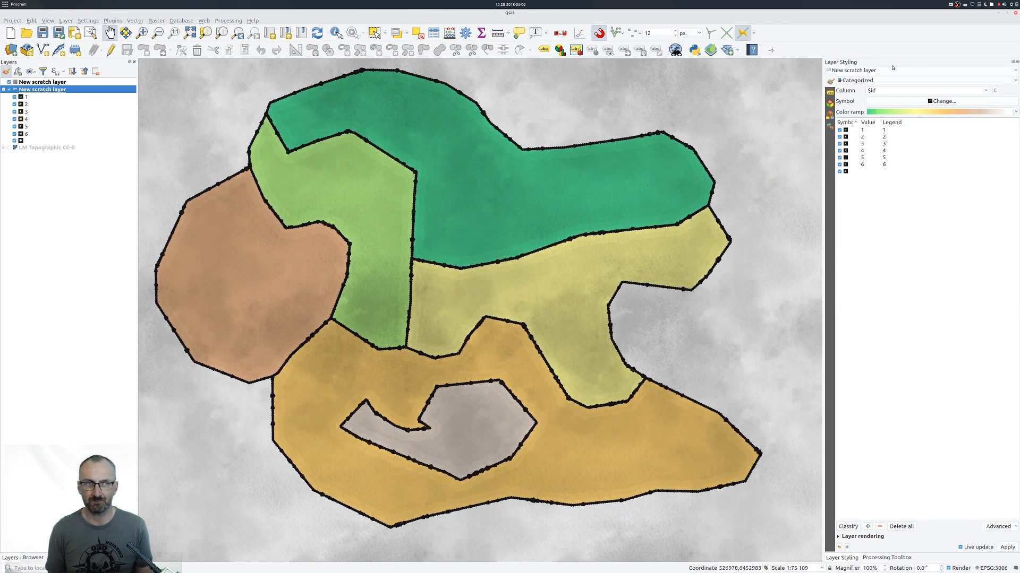
Change the categories' color ramp to the wiki-schwarzwald-cont topography palette.
left_click(933, 112)
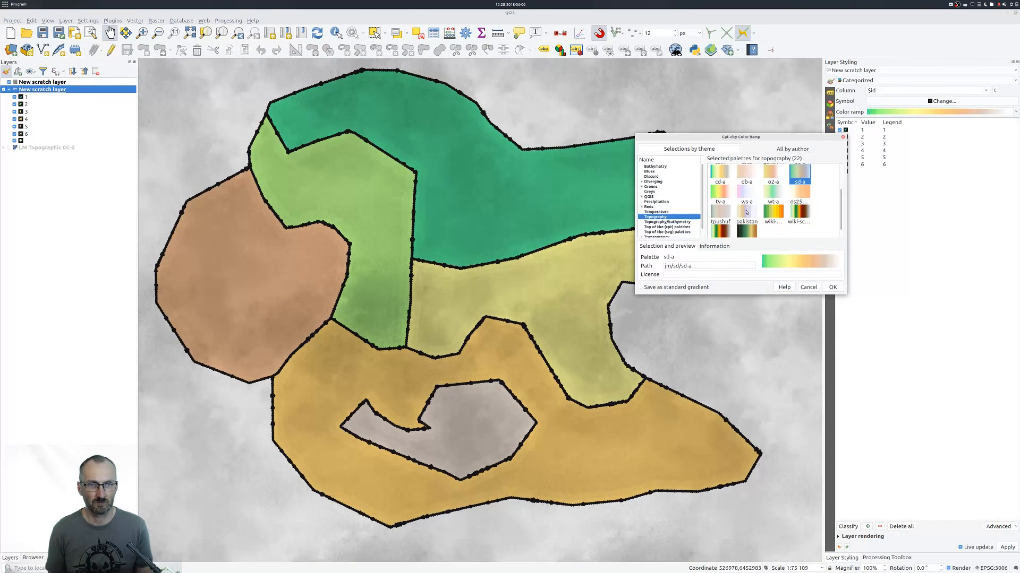
scroll(759, 199, "down", 1)
left_click(800, 205)
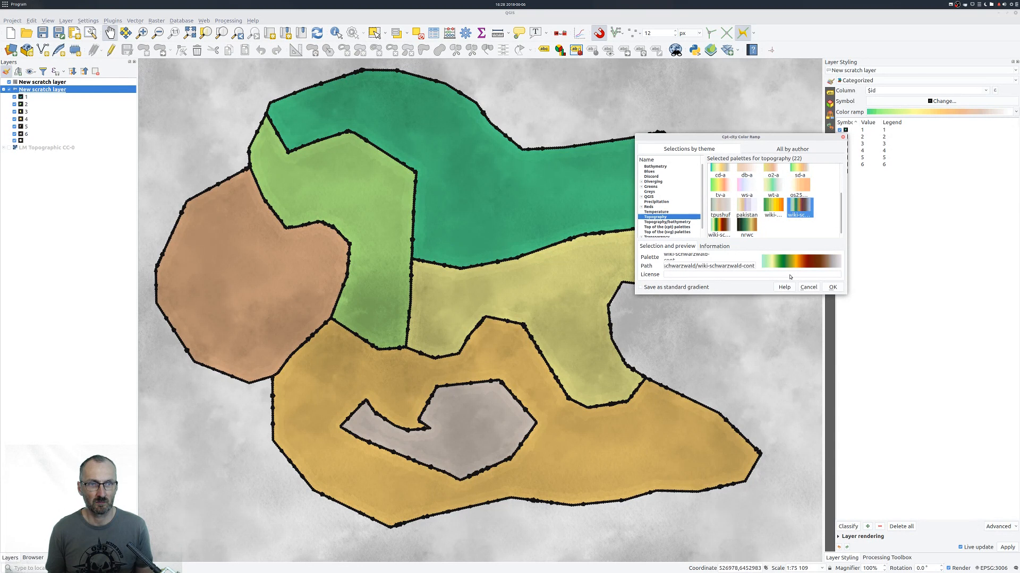
left_click(832, 286)
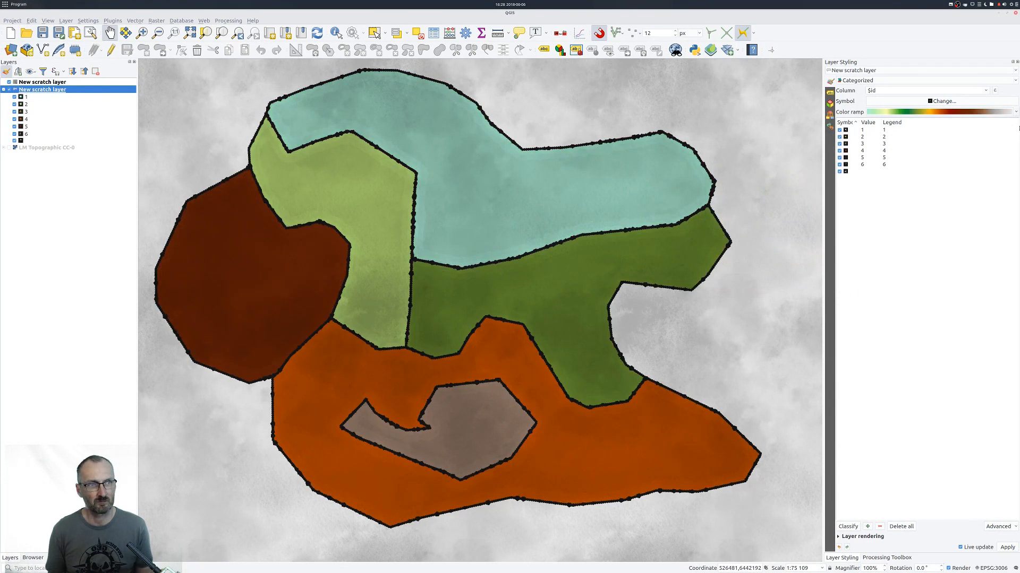
Change the categories' color ramp to the precip2_17lev palette from the cpt-city Precipitation theme.
left_click(925, 112)
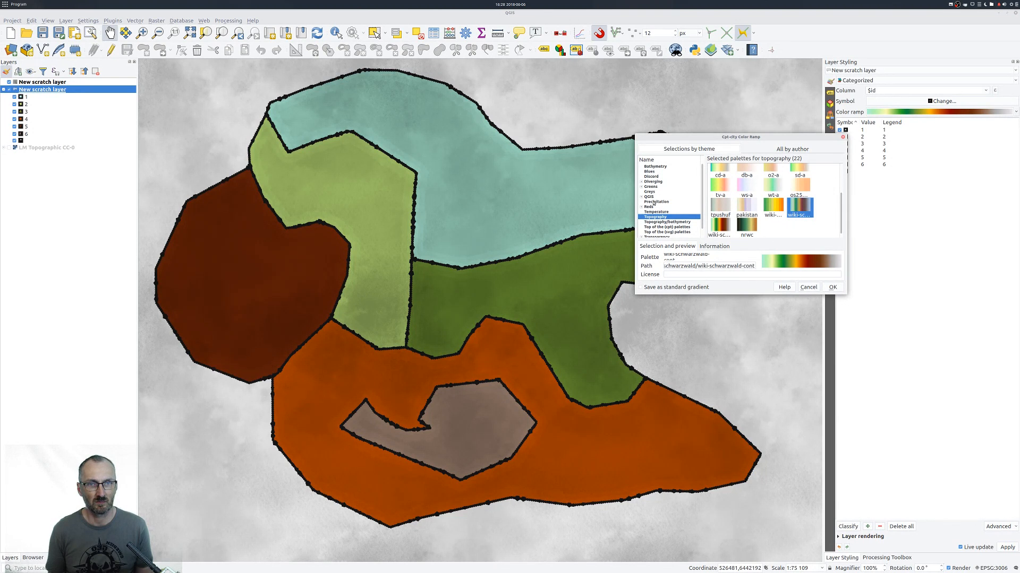
left_click(654, 202)
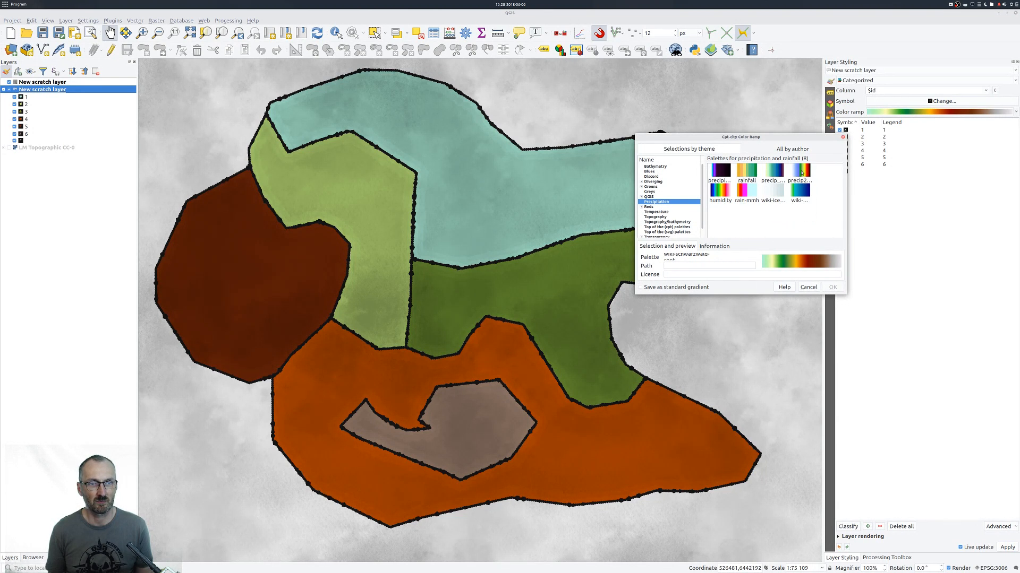
left_click(801, 173)
left_click(832, 287)
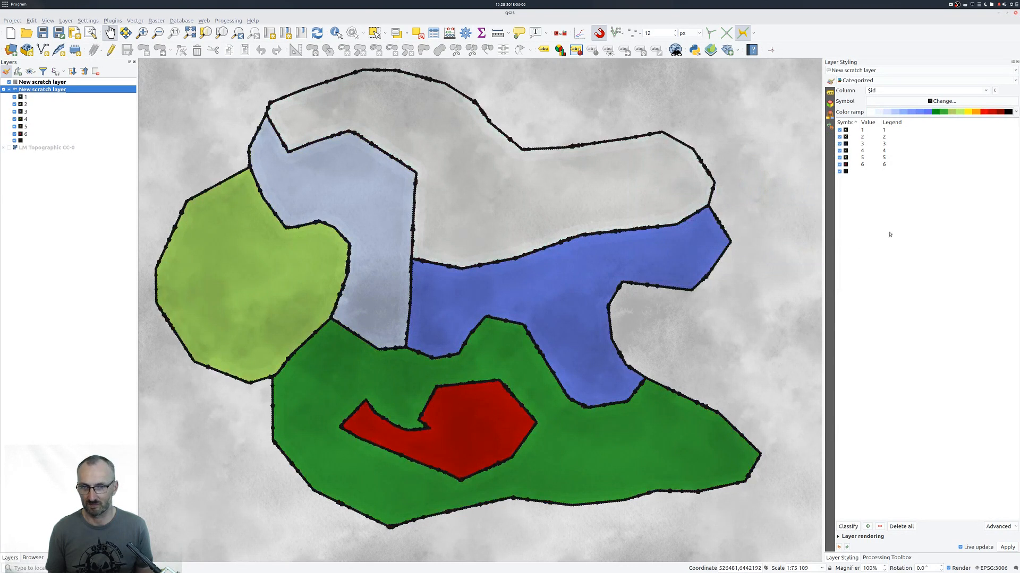
Replace the categories' color ramp with the wt-a palette from the cpt-city Topography theme.
left_click(929, 112)
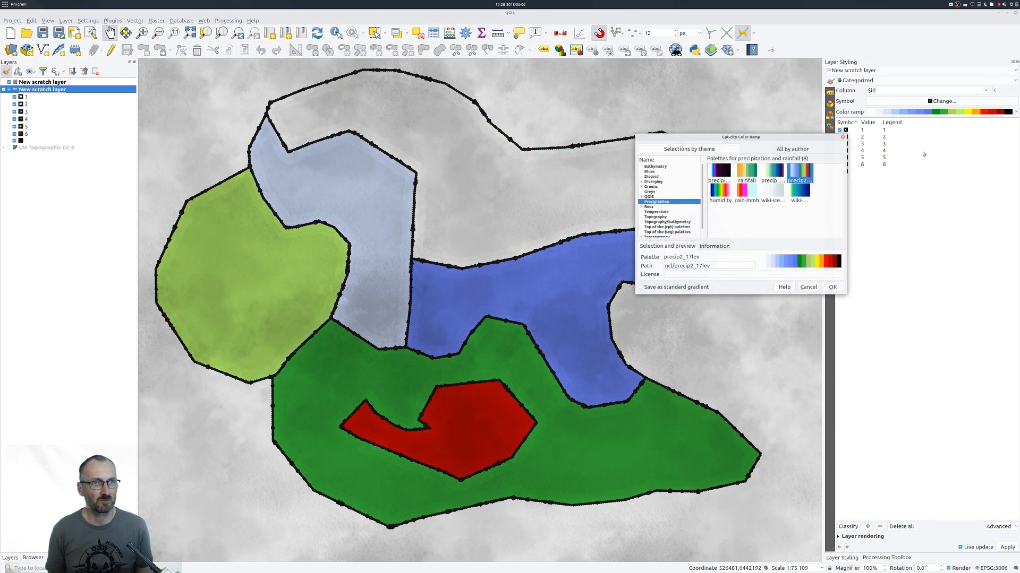
left_click(654, 217)
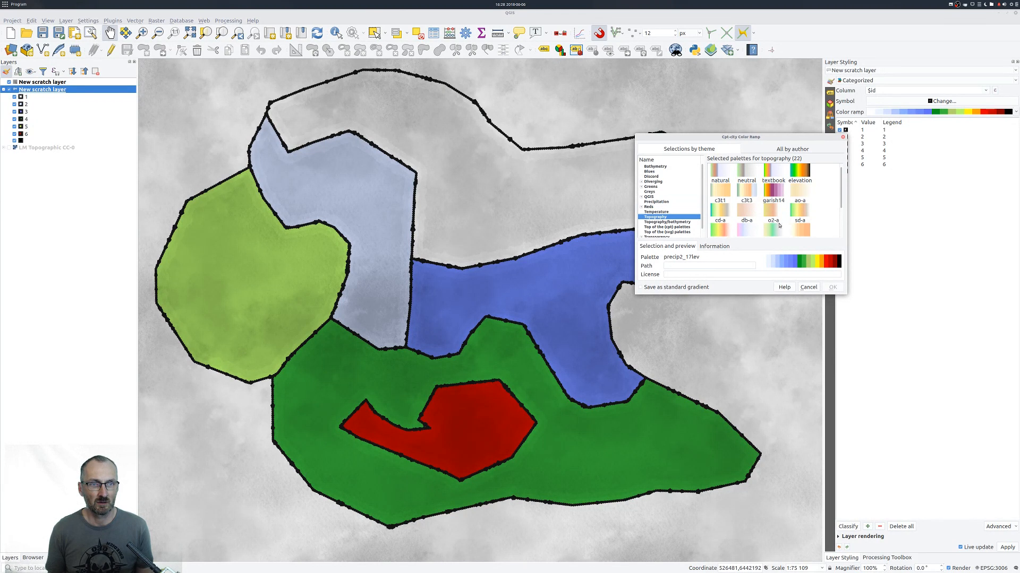
left_click(779, 228)
left_click(832, 286)
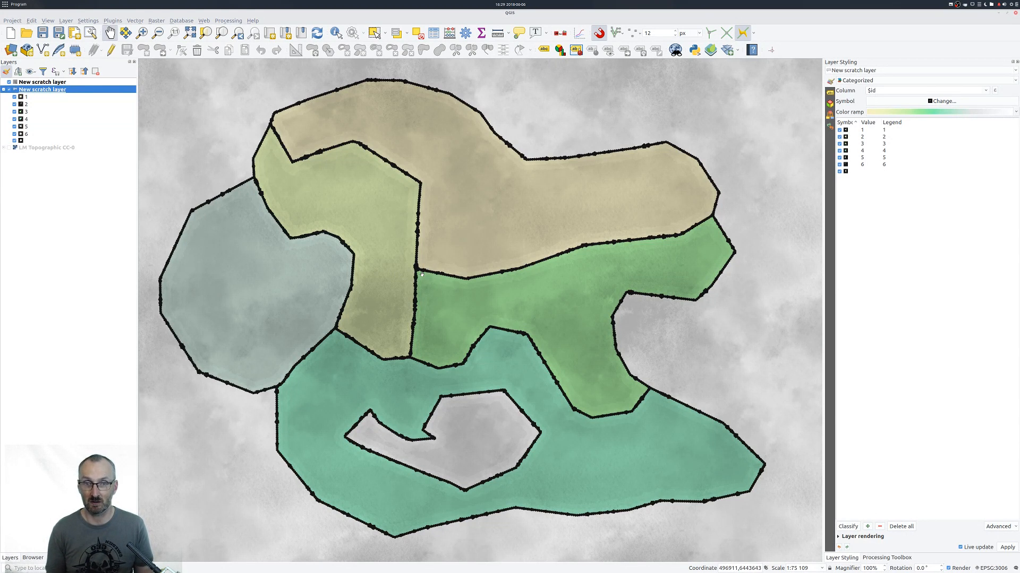
left_click_drag(473, 226, 465, 232)
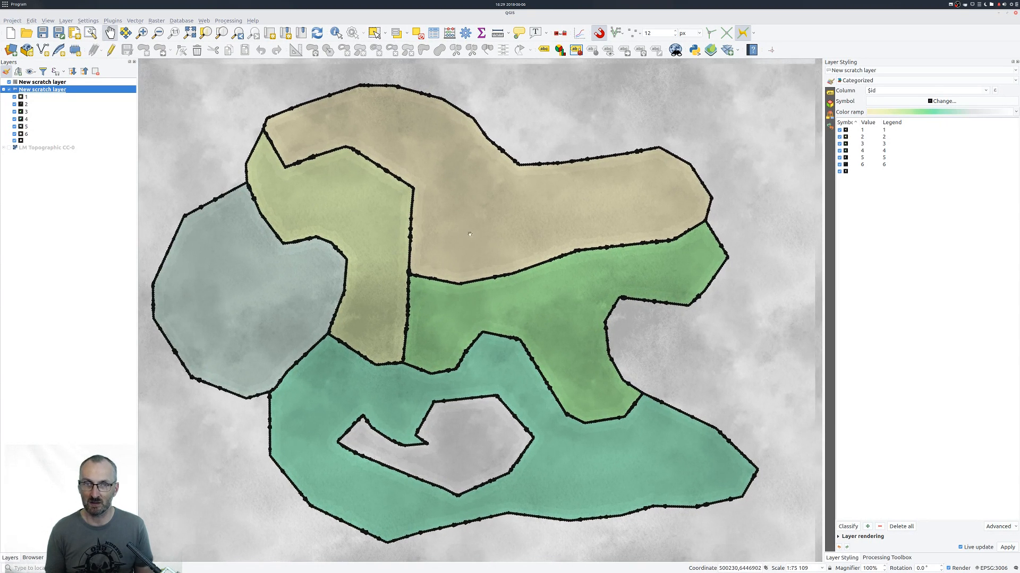
left_click_drag(444, 315, 451, 312)
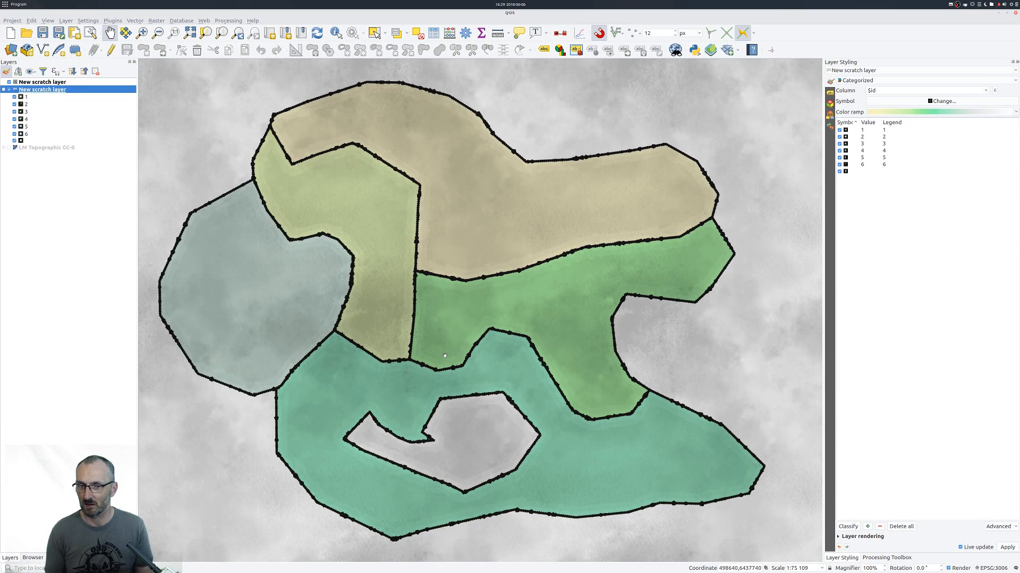
scroll(445, 357, "up", 1)
scroll(445, 357, "down", 2)
scroll(445, 357, "up", 1)
mouse_move(491, 342)
left_mouse_down()
mouse_move(488, 329)
mouse_move(490, 337)
left_mouse_up()
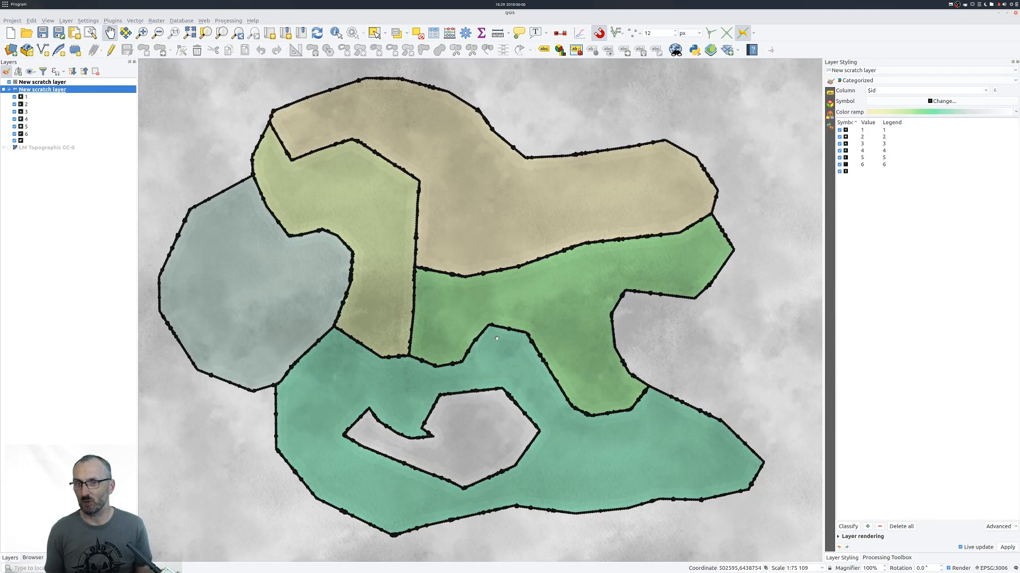